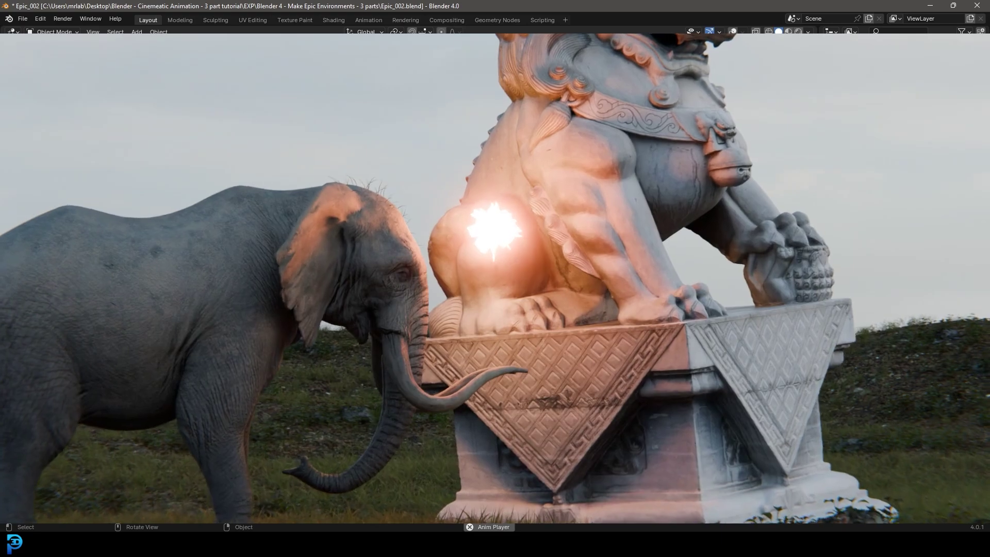
# Close the Anim Player and view the elephant-and-lion scene through the camera, zoomed in on the frame
pyautogui.press('Escape')
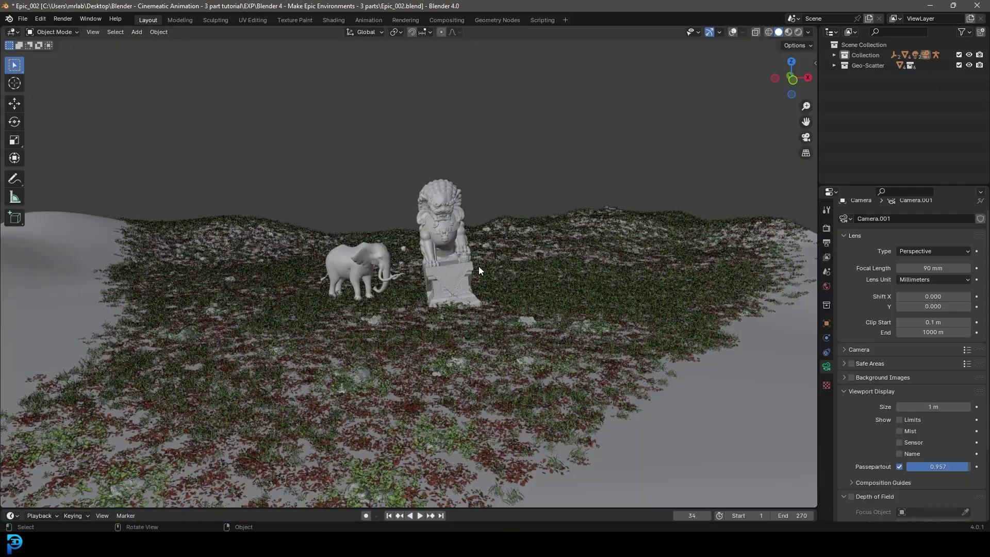
pyautogui.press('KP_0')
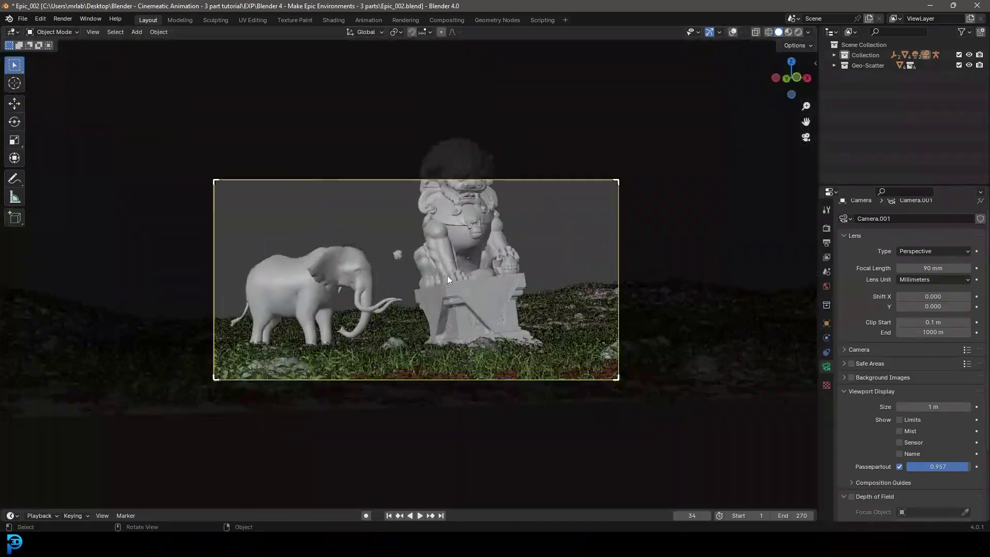
pyautogui.scroll(3, 447, 280)
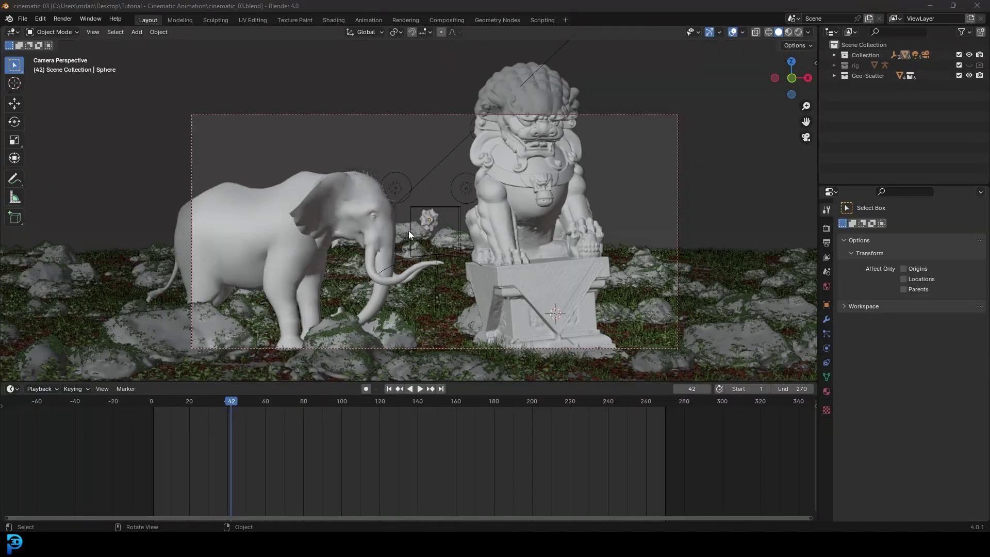
# Select the small floating sphere between the elephant and lion, and enlarge the 3D view
pyautogui.scroll(4, 408, 230)
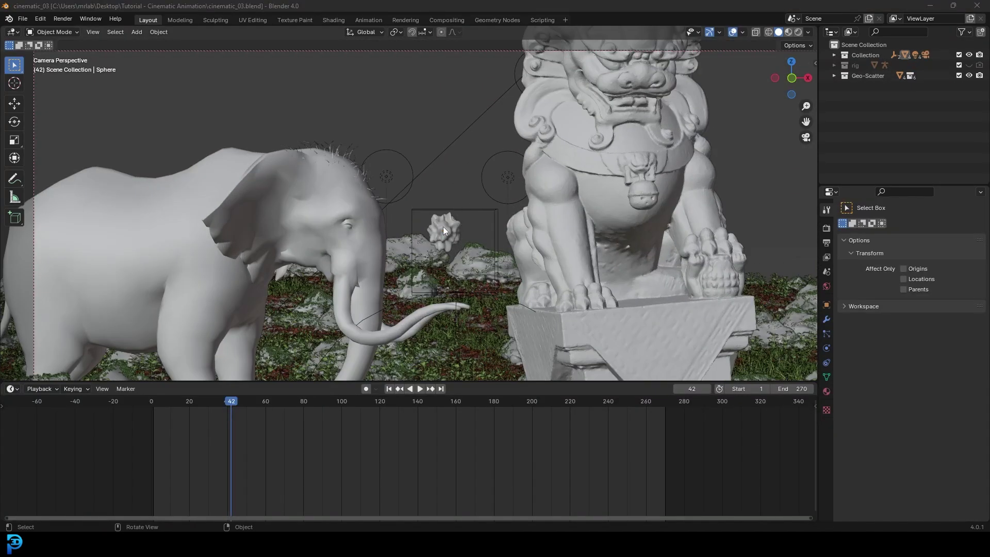
pyautogui.click(443, 227)
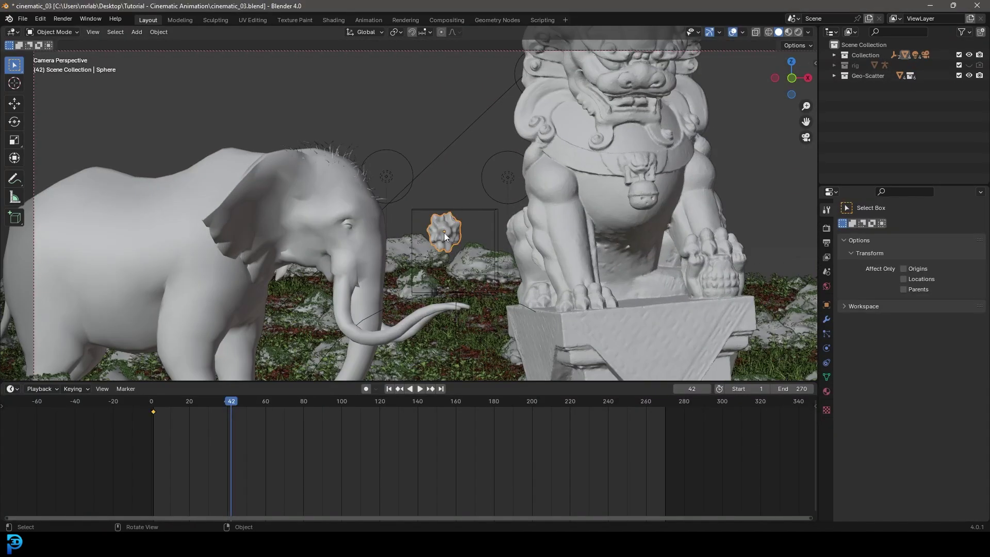
pyautogui.scroll(3, 438, 230)
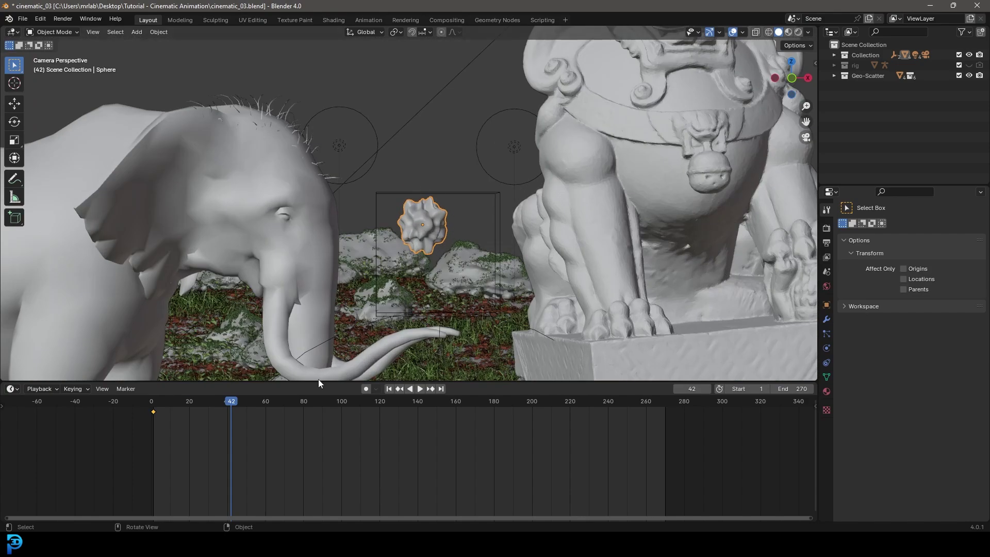
pyautogui.moveTo(319, 383); pyautogui.dragTo(318, 411)
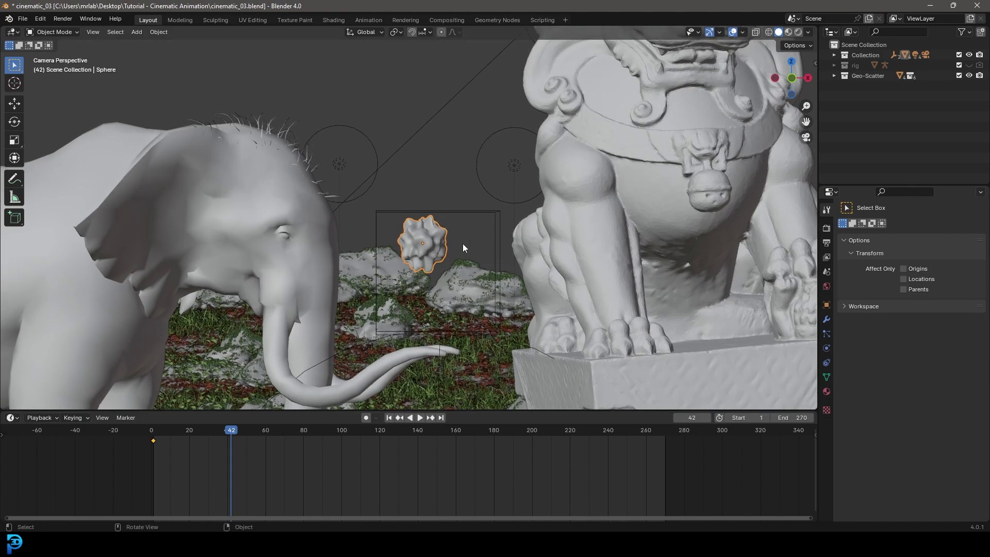
# Scrub the animation, keyframe the sphere at frame 1, then check frames 270 and 48
pyautogui.moveTo(240, 434); pyautogui.dragTo(156, 456)
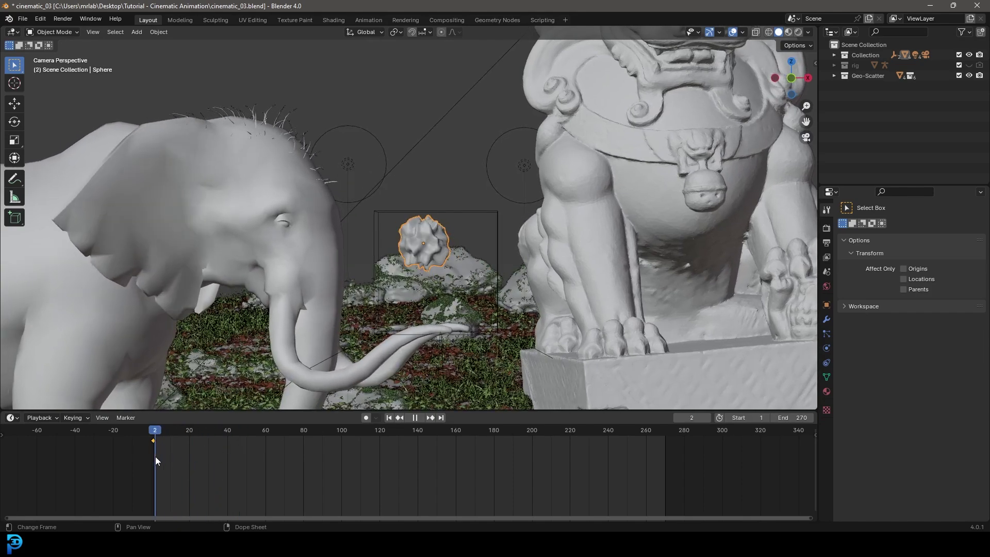
pyautogui.press('Escape')
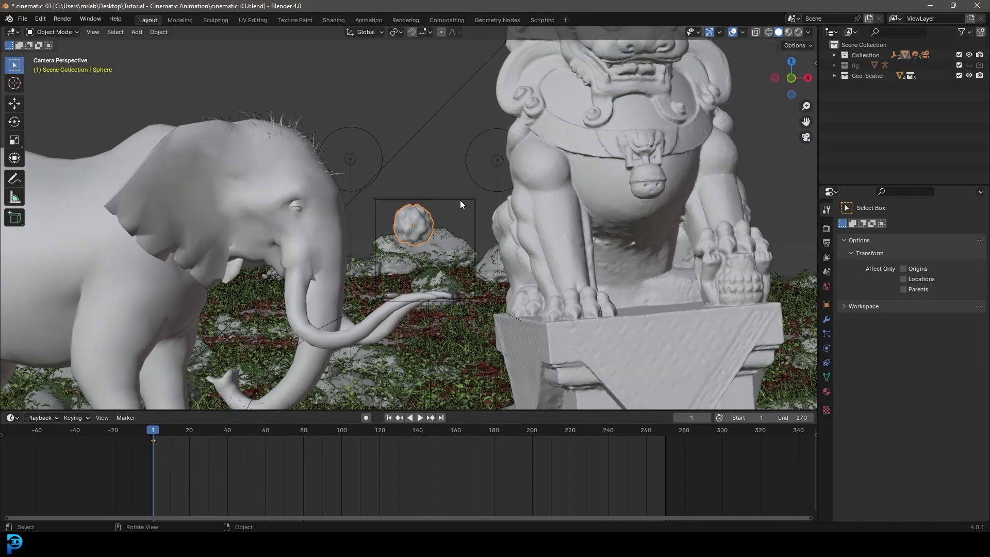
pyautogui.press('i')
pyautogui.click(362, 228)
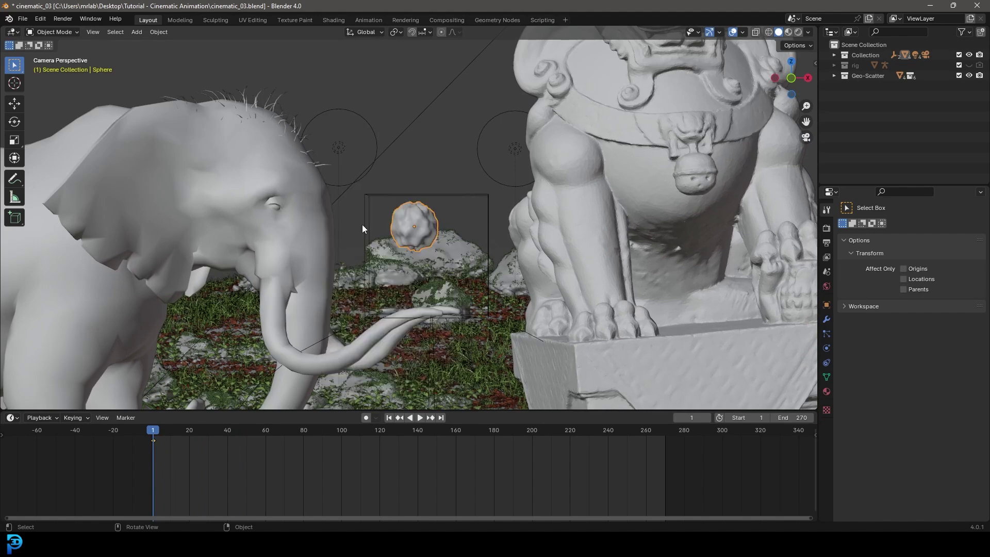
pyautogui.hotkey('shift', 'Right')
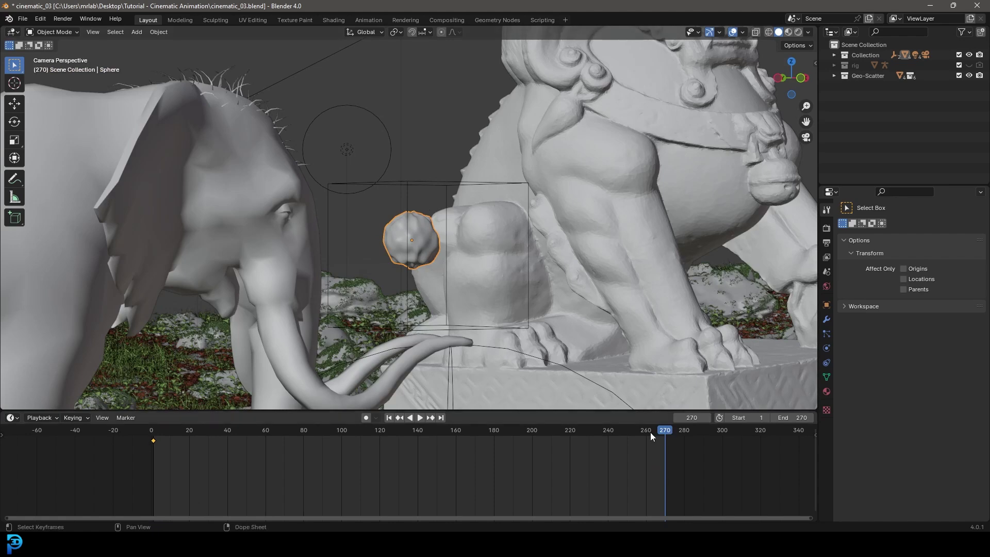
pyautogui.moveTo(650, 432); pyautogui.dragTo(242, 479)
# Switch the bottom area to the Graph Editor and select the sphere's X Euler Rotation curve
pyautogui.click(12, 418)
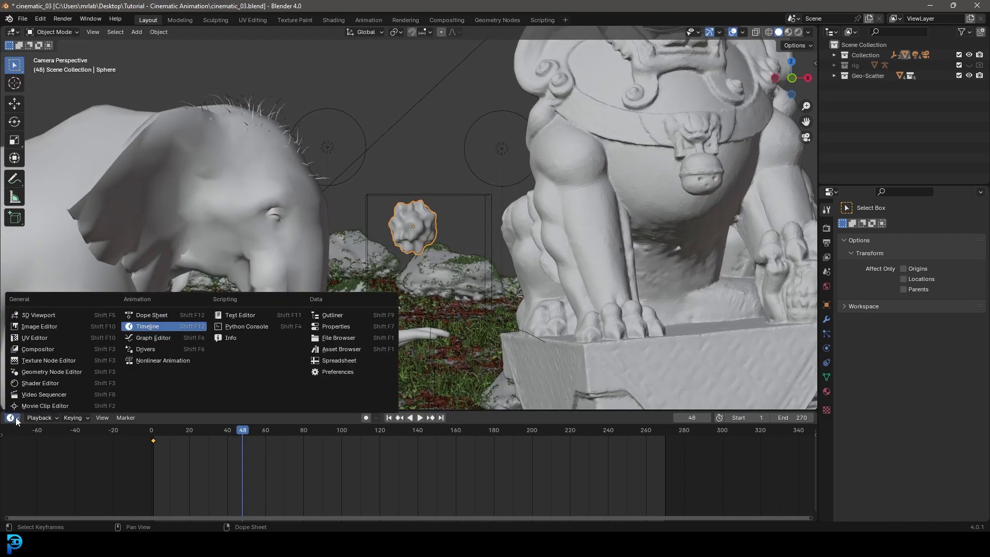
pyautogui.click(165, 337)
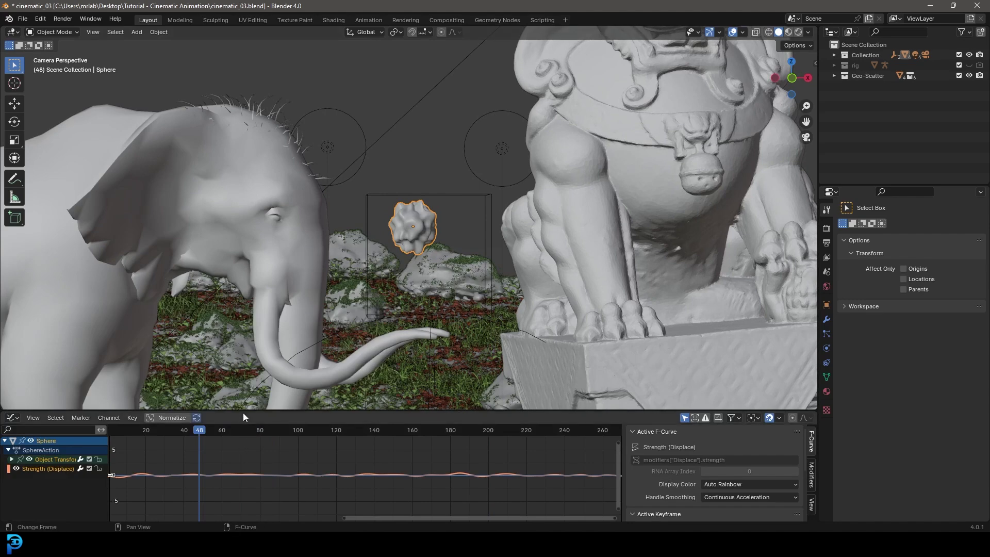
pyautogui.moveTo(243, 412); pyautogui.dragTo(243, 345)
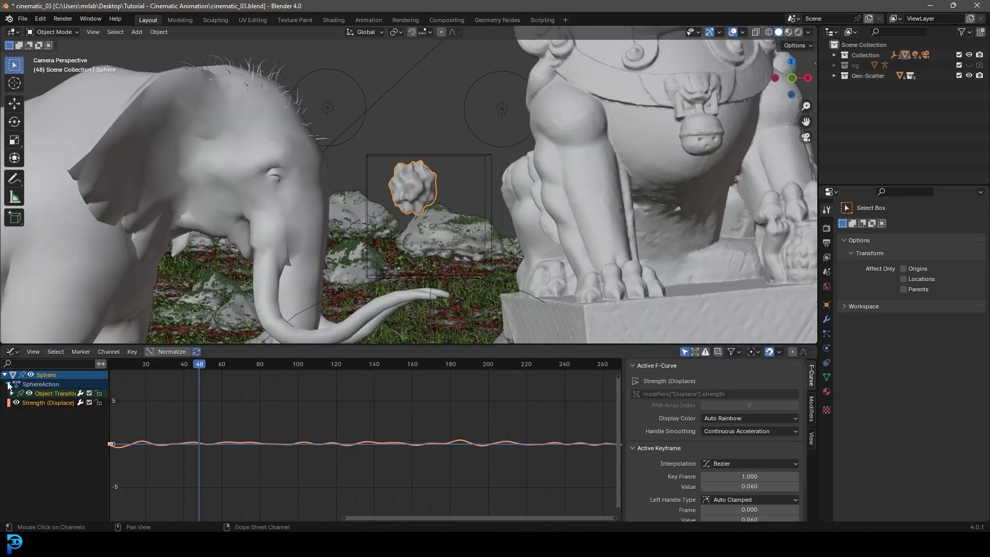
pyautogui.click(8, 384)
pyautogui.click(8, 385)
pyautogui.click(12, 394)
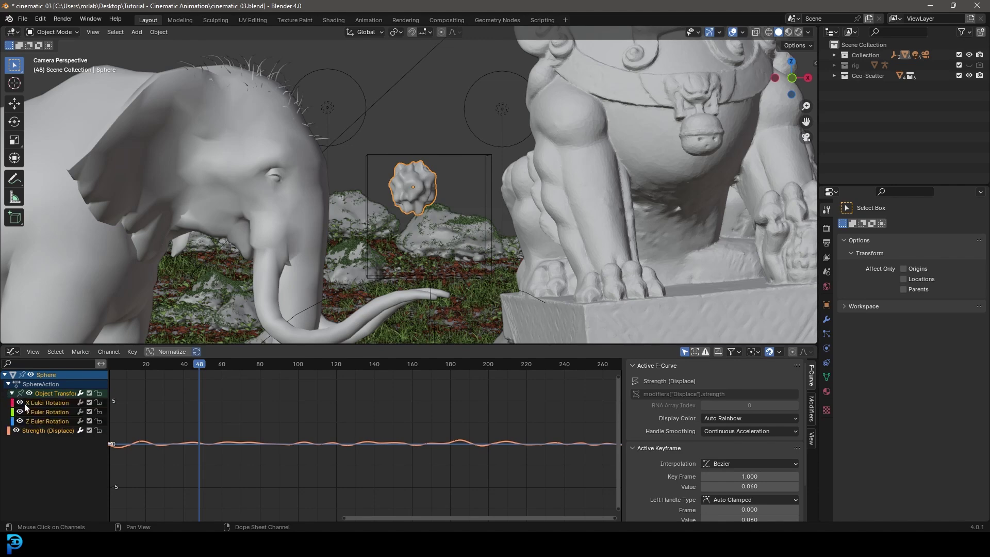
pyautogui.click(44, 404)
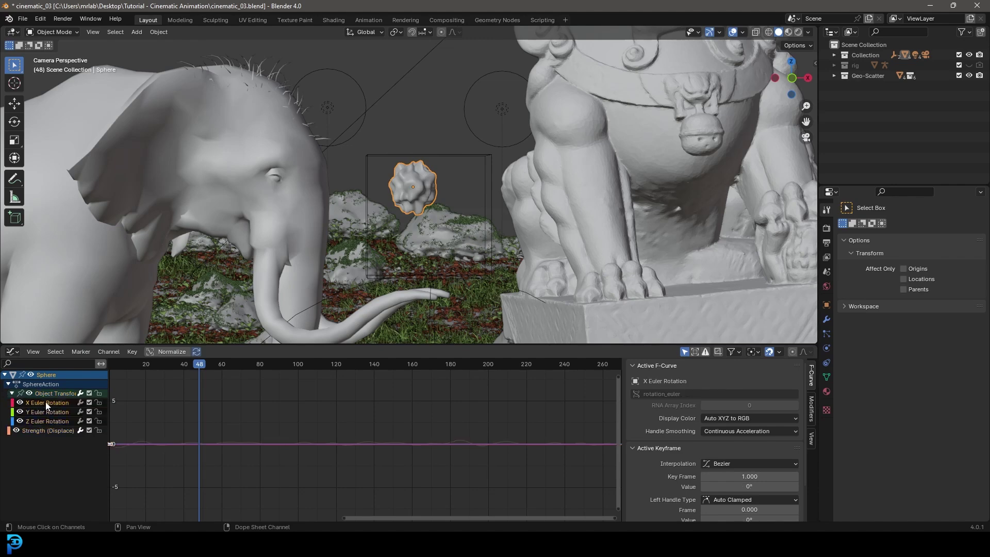
# Add a Noise modifier with scale 23 and strength 5.2, then restore the Timeline
pyautogui.click(811, 406)
pyautogui.click(657, 367)
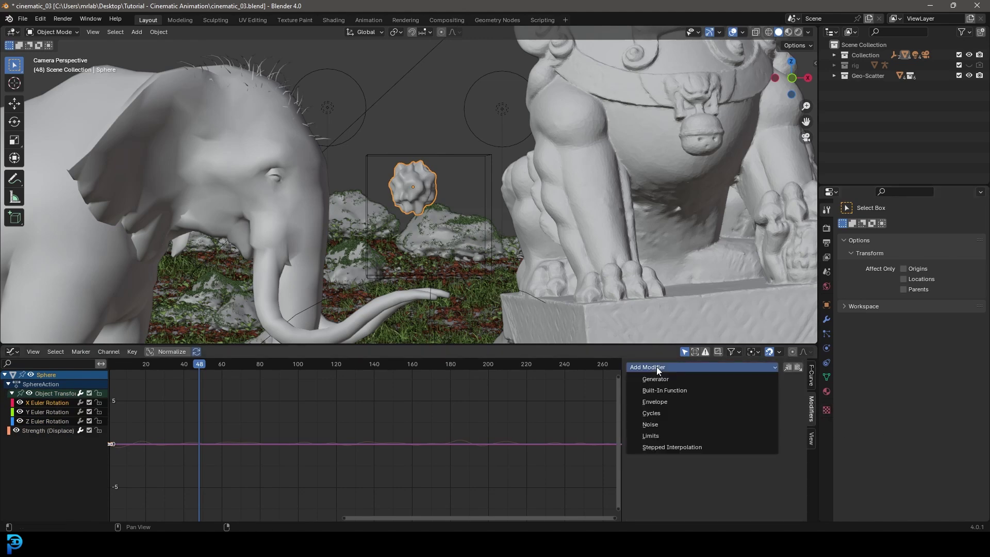
pyautogui.click(667, 424)
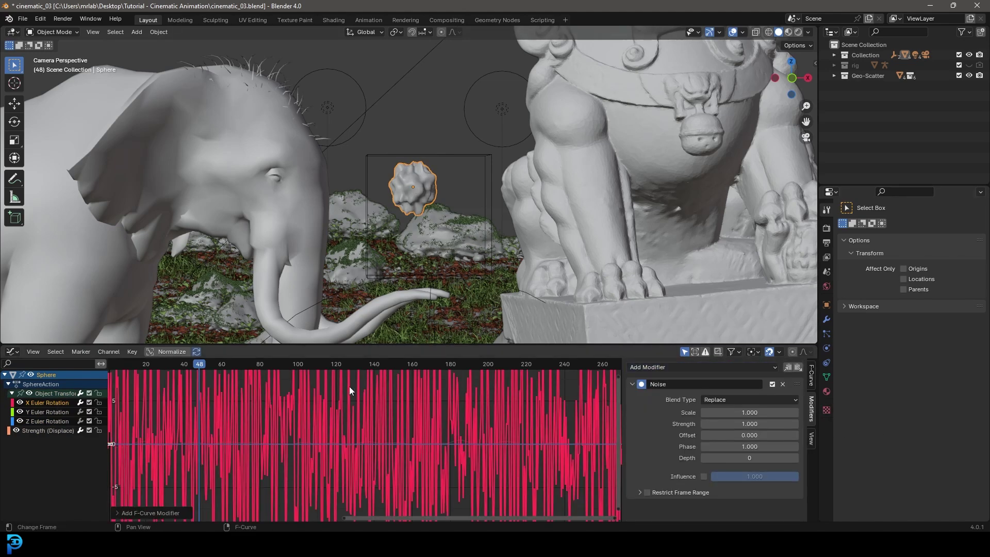
pyautogui.press('space')
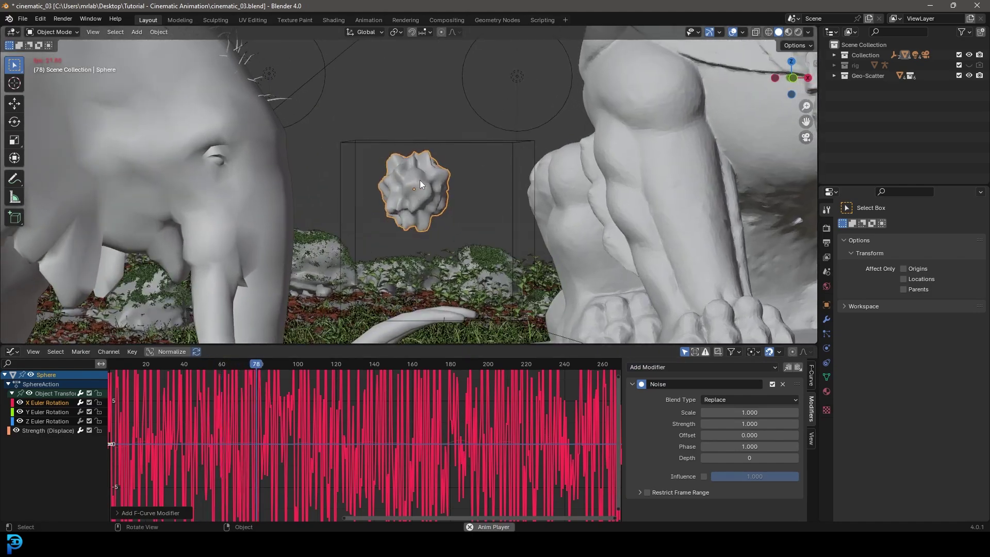
pyautogui.click(750, 412)
pyautogui.write('23')
pyautogui.press('Return')
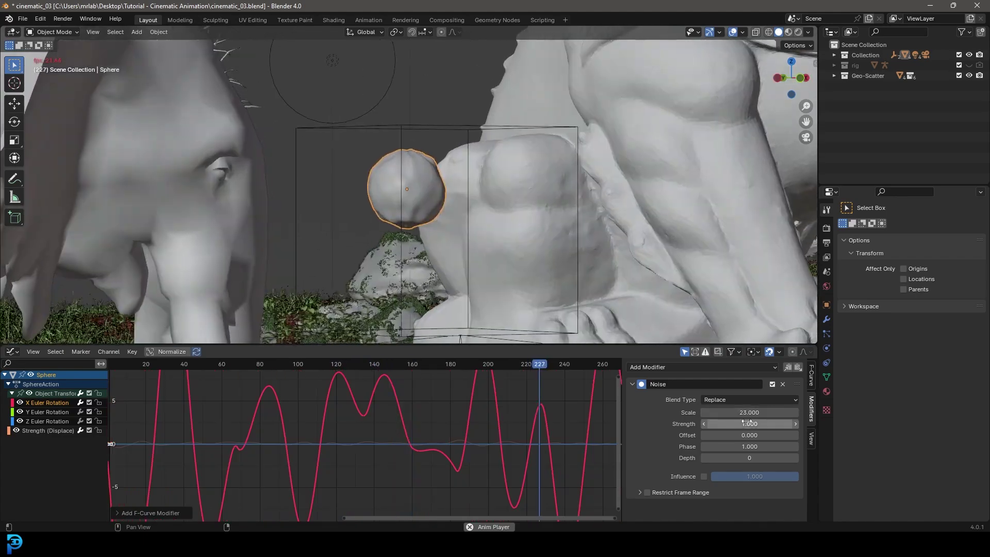
pyautogui.moveTo(747, 424); pyautogui.dragTo(784, 424)
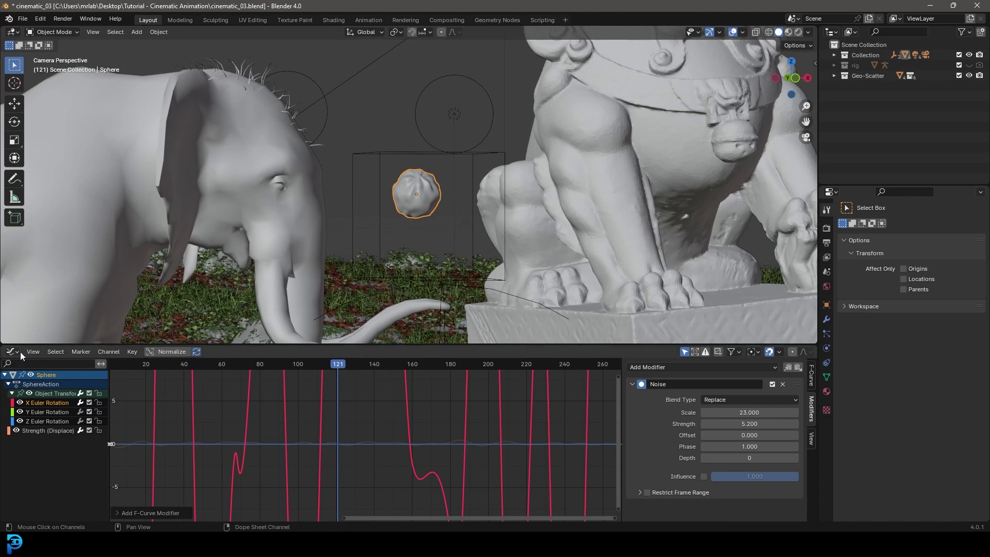
pyautogui.click(13, 352)
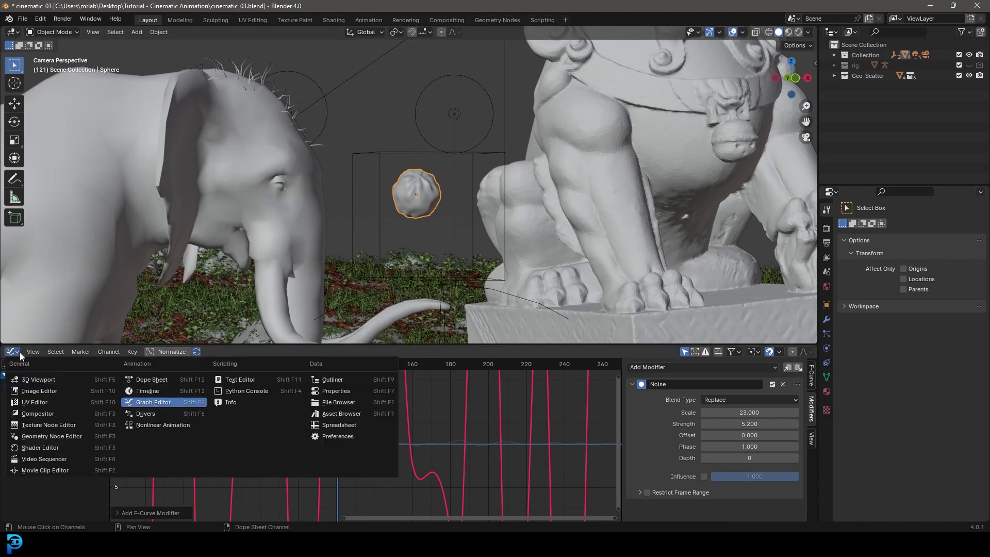
pyautogui.click(159, 391)
# Resize the view and timeline, then auto-key the lowered sphere at frame 22
pyautogui.moveTo(304, 344); pyautogui.dragTo(309, 478)
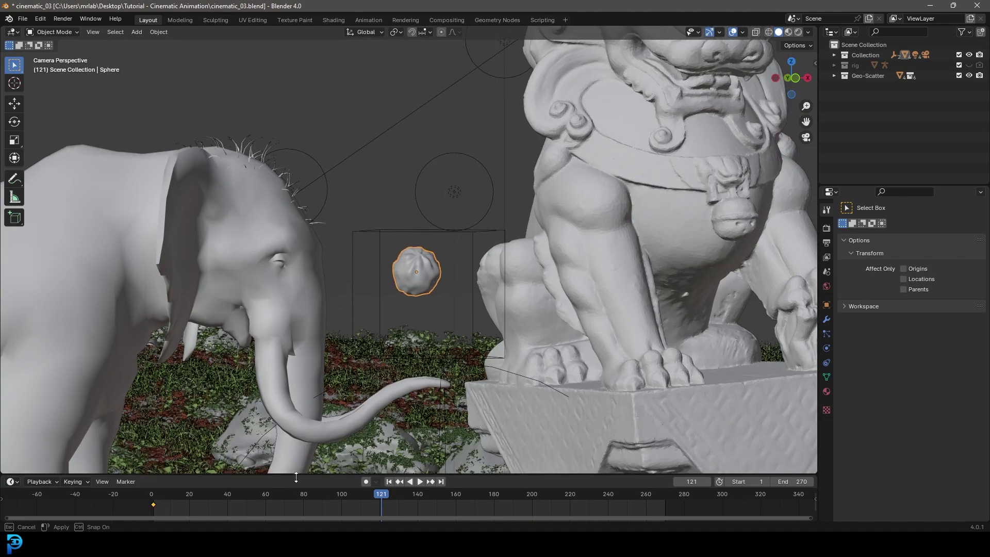
pyautogui.scroll(-2, 368, 420)
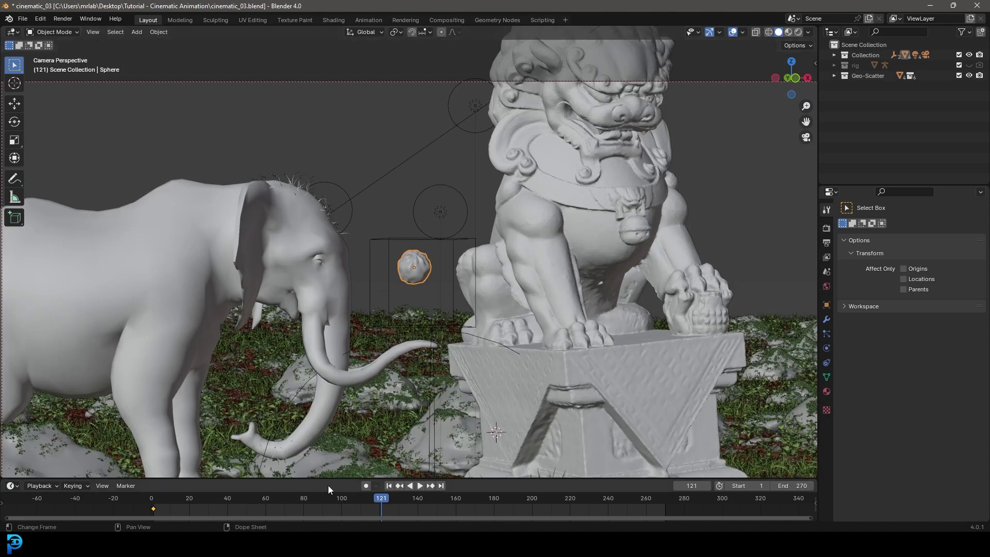
pyautogui.moveTo(329, 479); pyautogui.dragTo(369, 397)
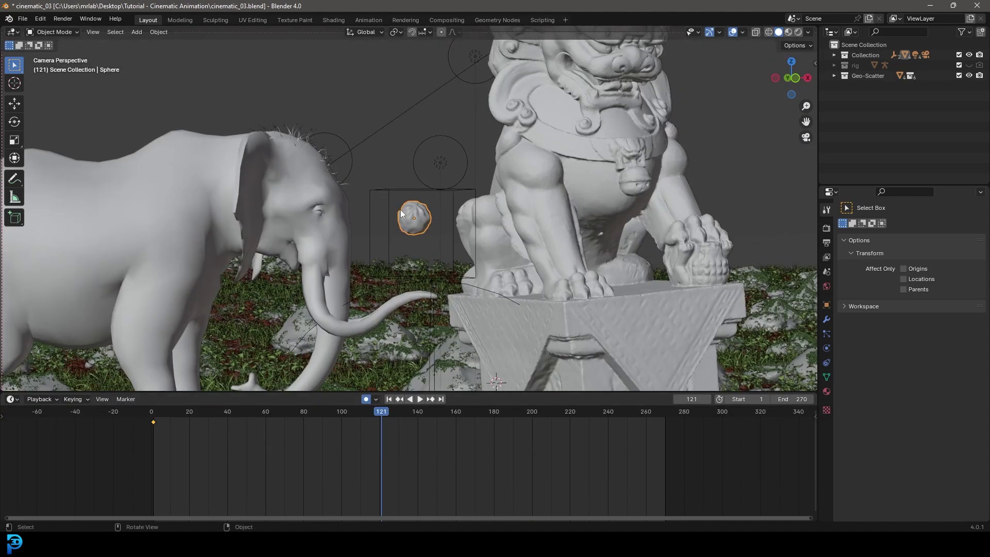
pyautogui.hotkey('shift', 'Left')
pyautogui.press('space')
pyautogui.press('Escape')
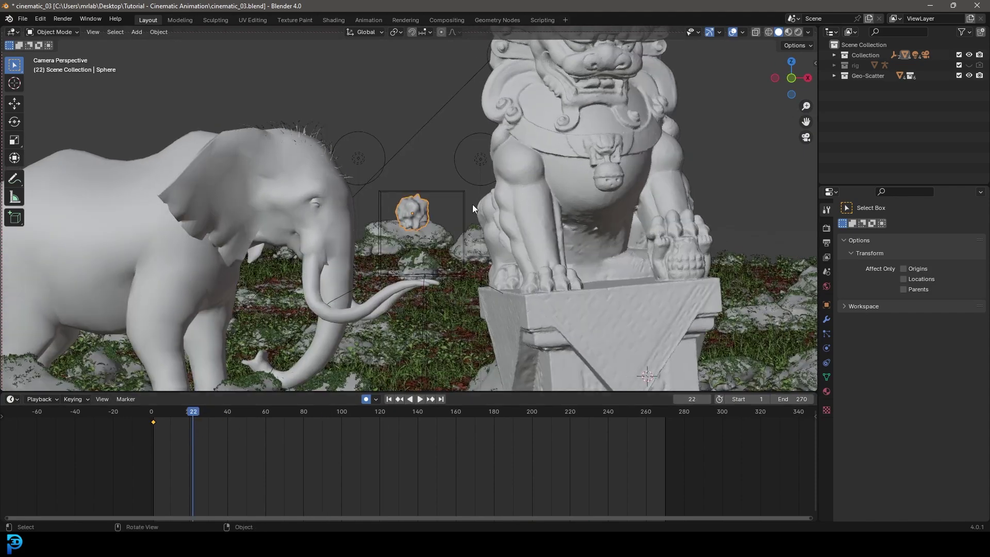
pyautogui.press('g')
pyautogui.press('Return')
# Move and auto-key the sphere at frames 75, 135, 208 and 270, ending lower
pyautogui.moveTo(193, 413); pyautogui.dragTo(548, 433)
pyautogui.press('g')
pyautogui.press('Return')
pyautogui.press('g')
pyautogui.press('Return')
pyautogui.press('g')
pyautogui.press('Return')
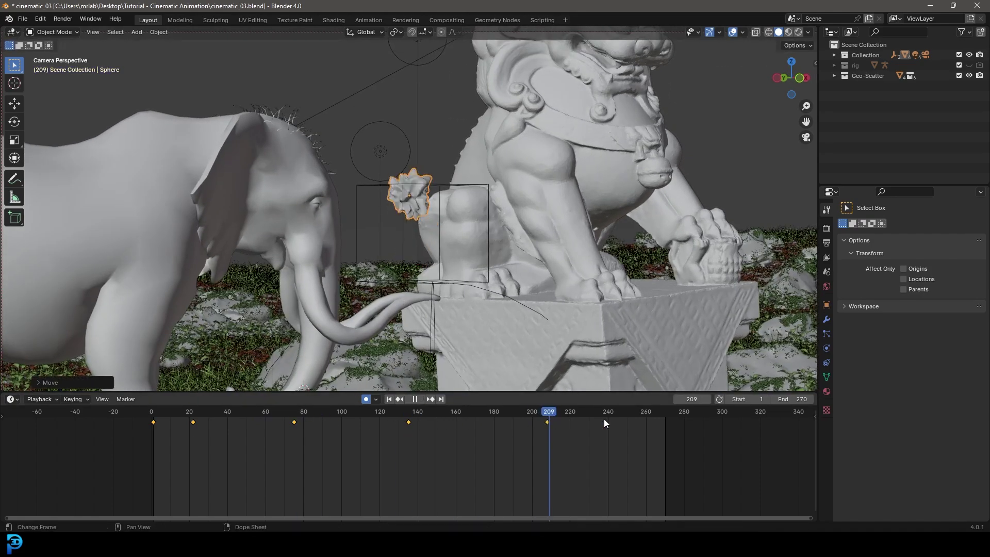
pyautogui.moveTo(605, 419); pyautogui.dragTo(664, 433)
pyautogui.press('g')
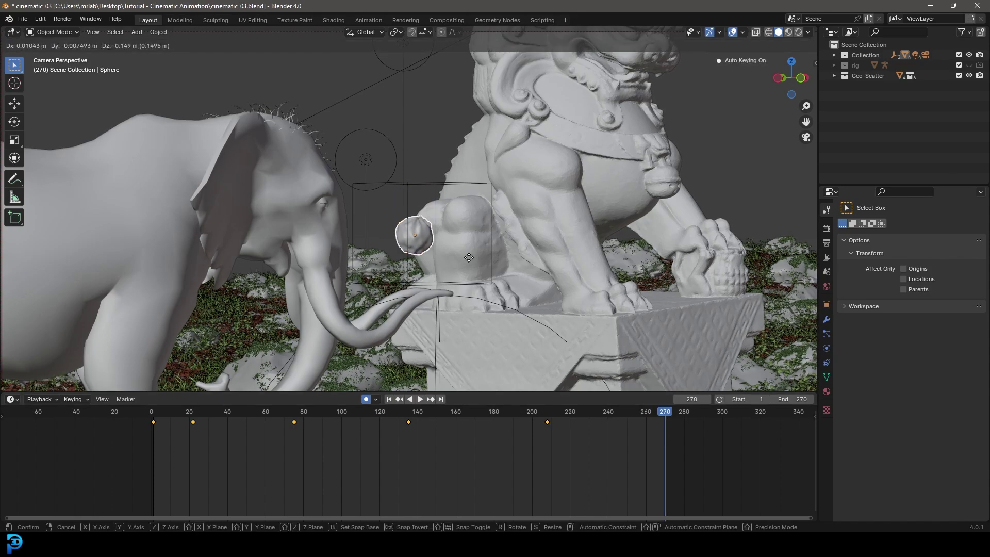
pyautogui.press('Return')
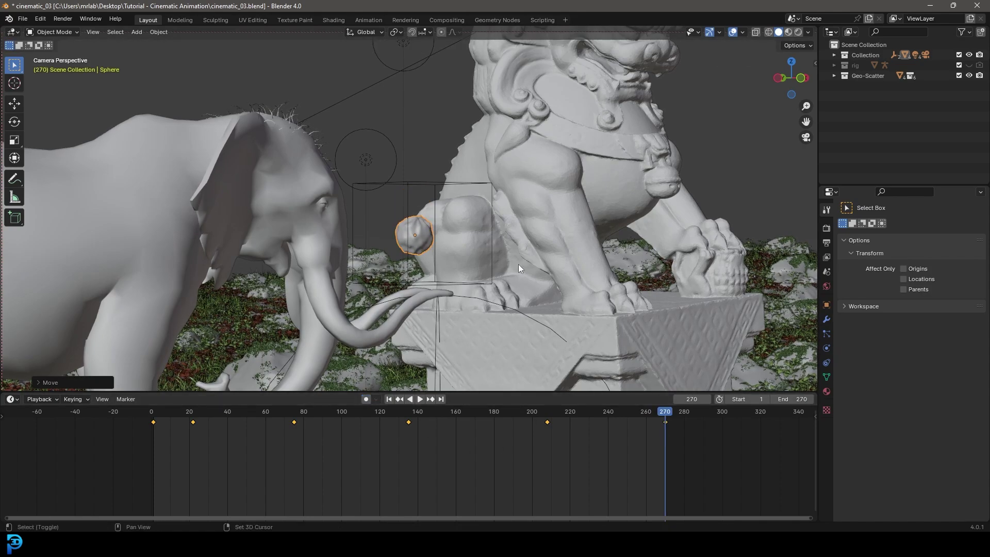
# Preview the sphere's motion, stop at frame 132, and save cinematic_03.blend
pyautogui.press('space')
pyautogui.scroll(-3, 469, 240)
pyautogui.scroll(3, 480, 245)
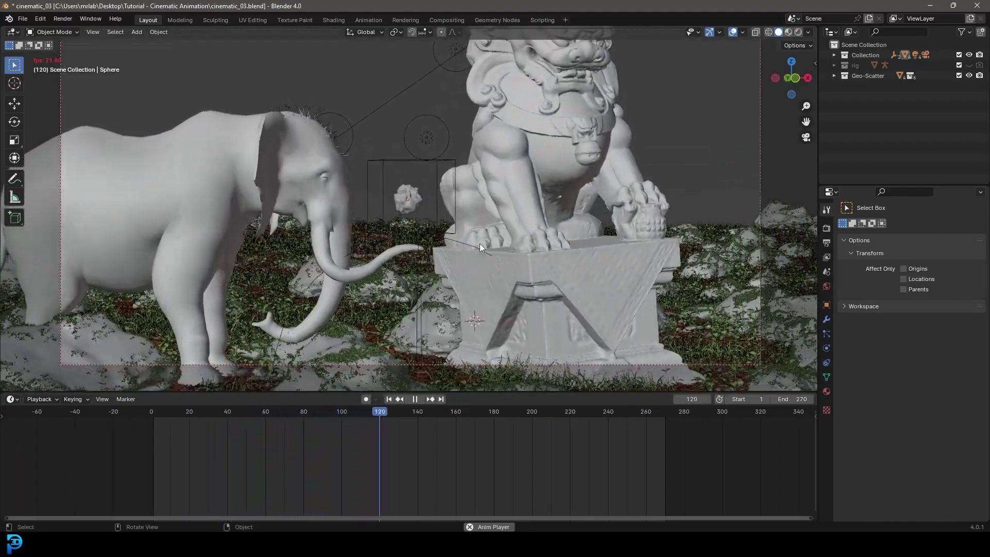
pyautogui.press('space')
pyautogui.keyDown('ctrl'); pyautogui.moveTo(491, 242); pyautogui.dragTo(480, 208, button='middle'); pyautogui.keyUp('ctrl')
pyautogui.hotkey('ctrl', 's')
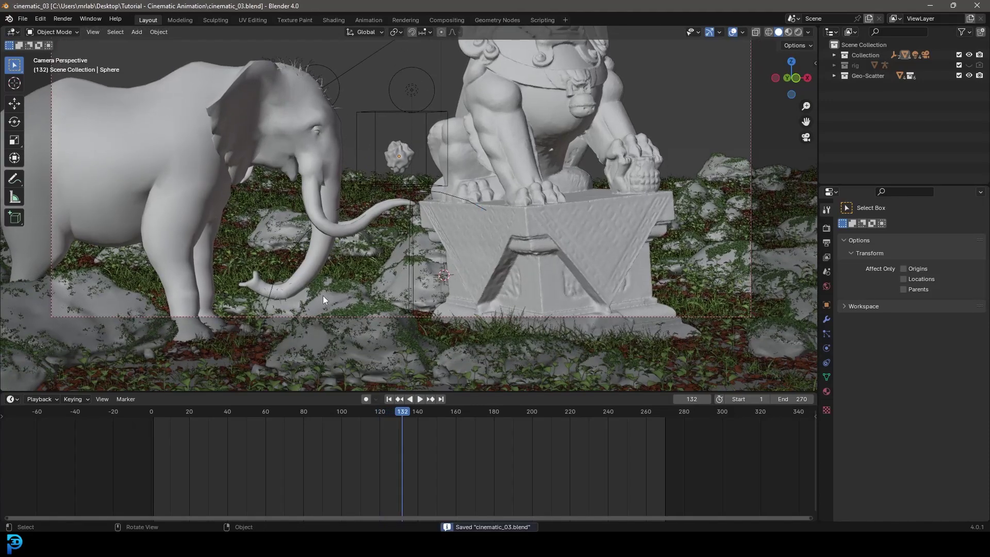
# Select the ground Plane and set the Forest Mossy Rock scatter Scale to 0.5 in Geo-Scatter
pyautogui.click(347, 256)
pyautogui.scroll(-4, 376, 256)
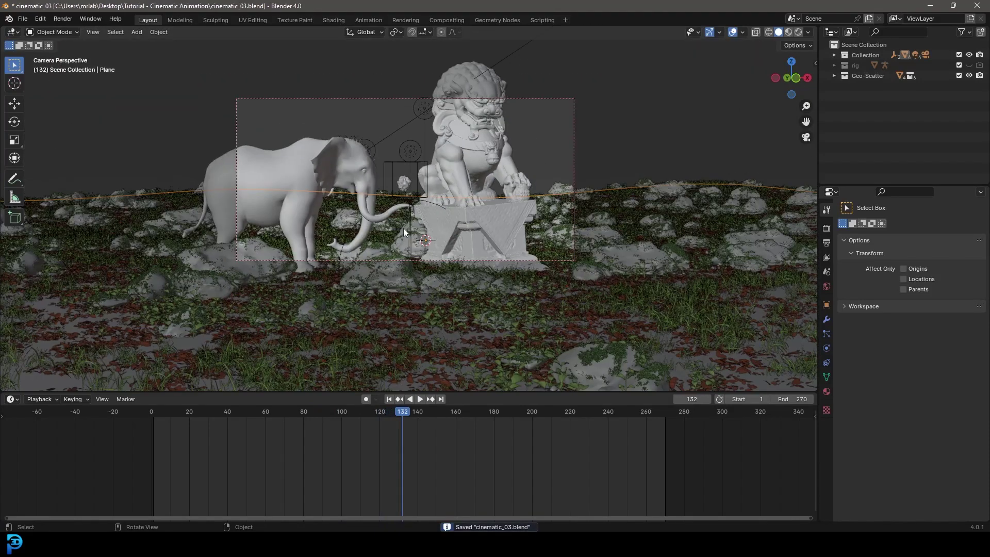
pyautogui.press('n')
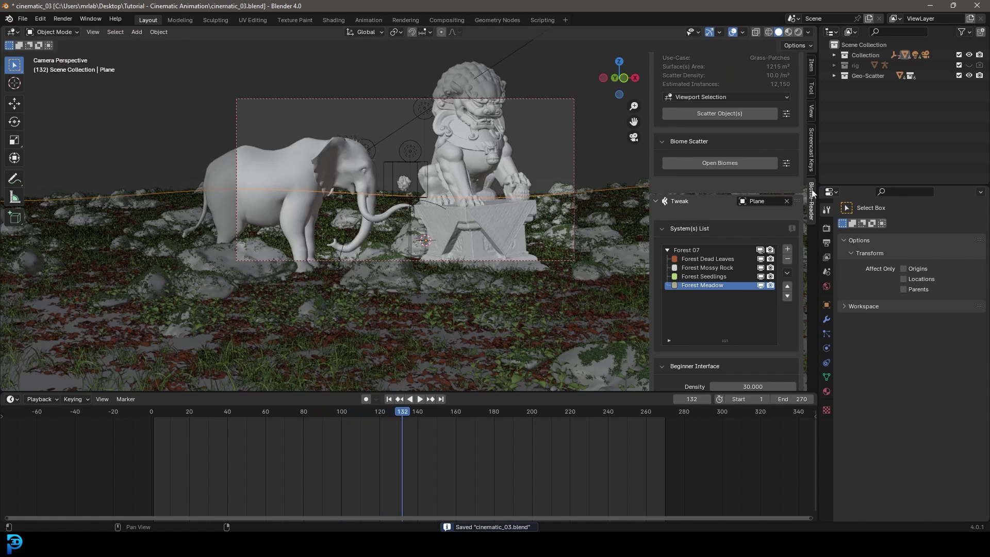
pyautogui.click(719, 267)
pyautogui.scroll(-5, 794, 238)
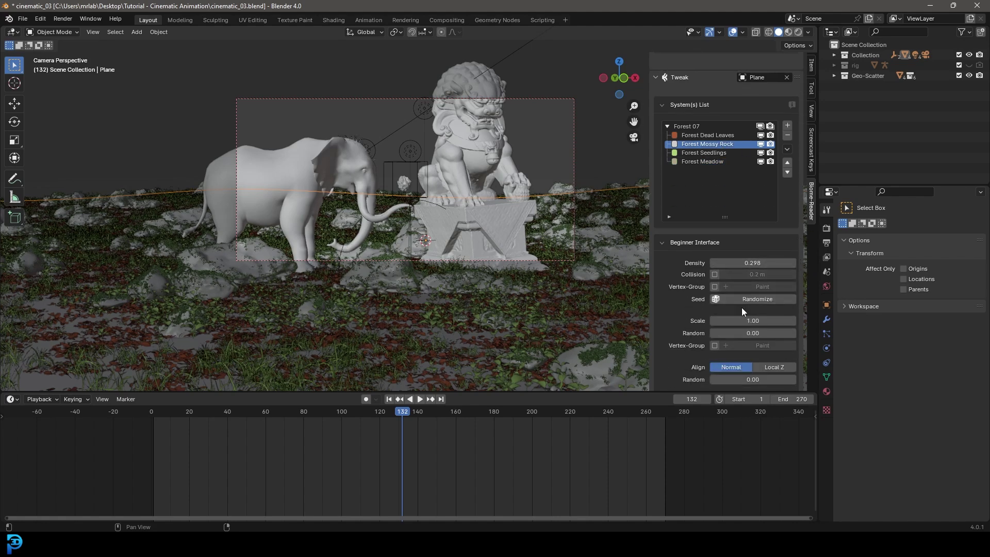
pyautogui.click(751, 322)
pyautogui.write('0.5')
pyautogui.press('Return')
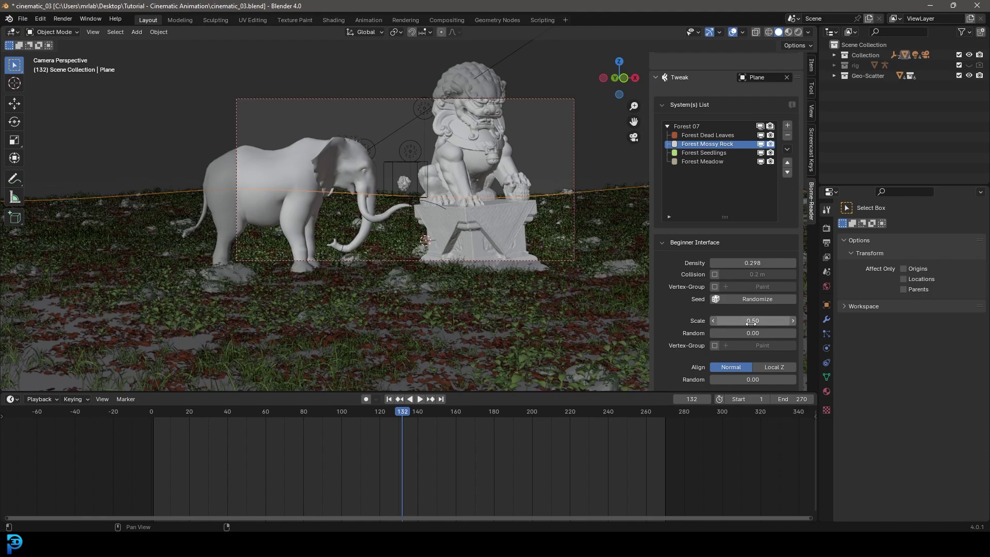
# Inspect the rocks up close, randomize the scatter seed, return to camera view, and save
pyautogui.moveTo(397, 239); pyautogui.dragTo(361, 253, button='middle')
pyautogui.moveTo(238, 268); pyautogui.dragTo(325, 322, button='middle')
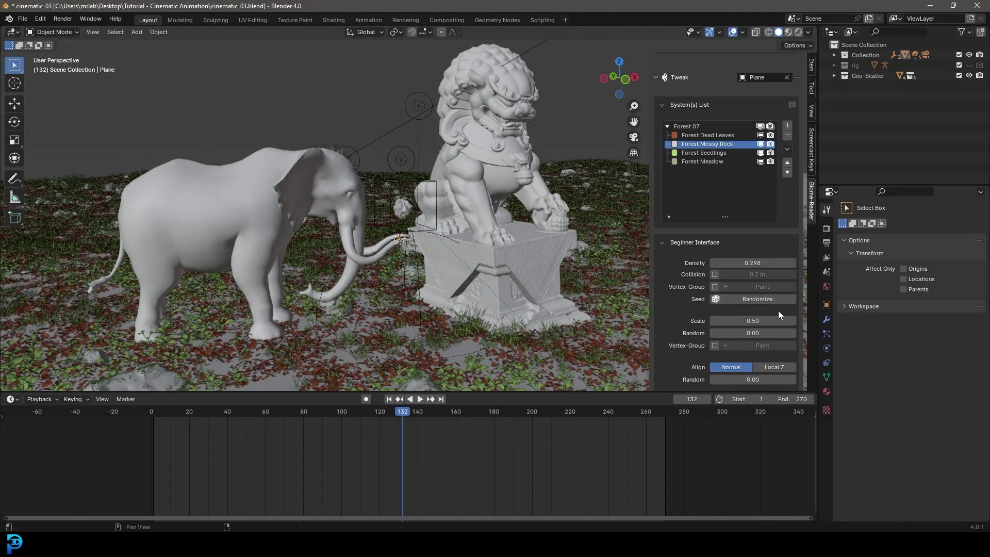
pyautogui.scroll(-1, 761, 332)
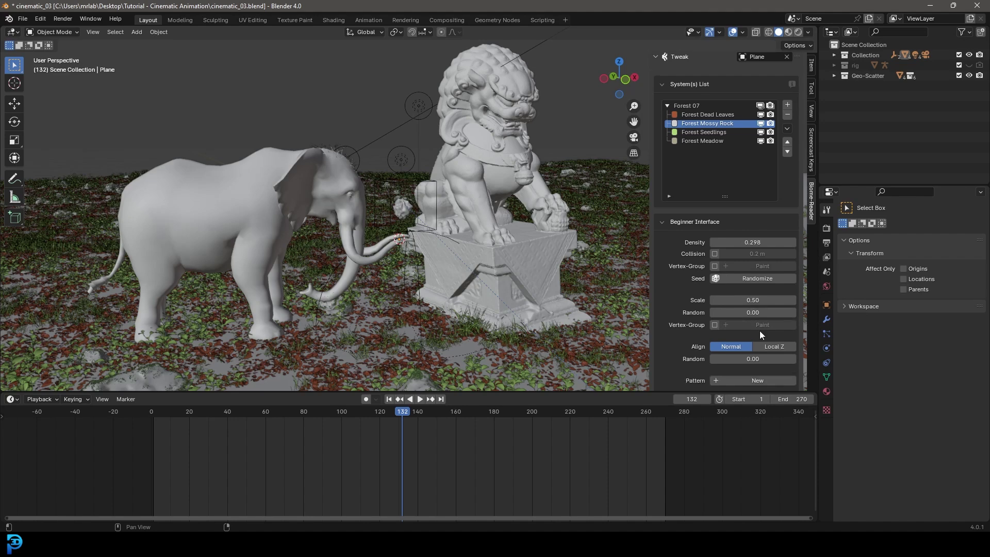
pyautogui.scroll(-3, 748, 345)
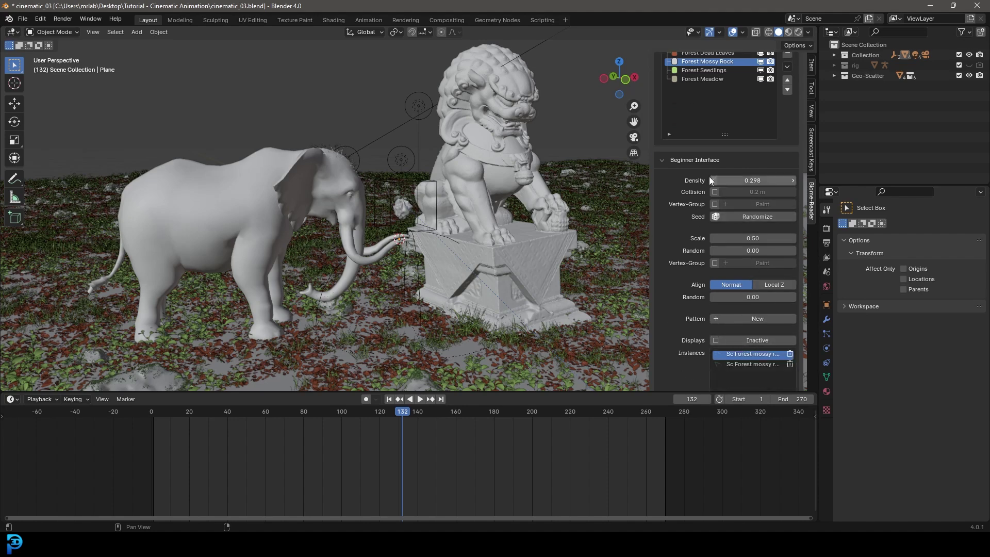
pyautogui.click(765, 216)
pyautogui.scroll(-5, 454, 254)
pyautogui.moveTo(454, 253); pyautogui.dragTo(370, 271, button='middle')
pyautogui.press('KP_0')
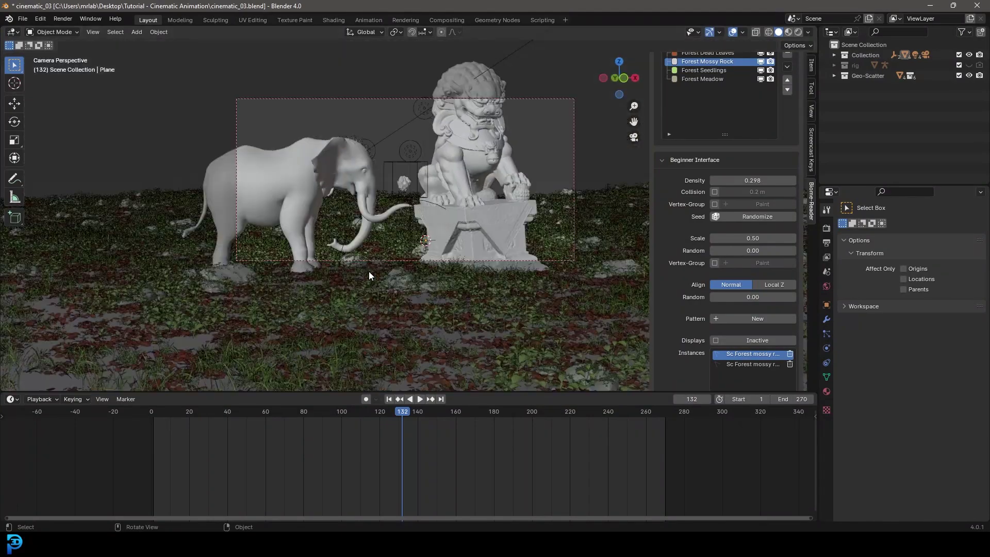
pyautogui.hotkey('ctrl', 's')
pyautogui.scroll(4, 402, 207)
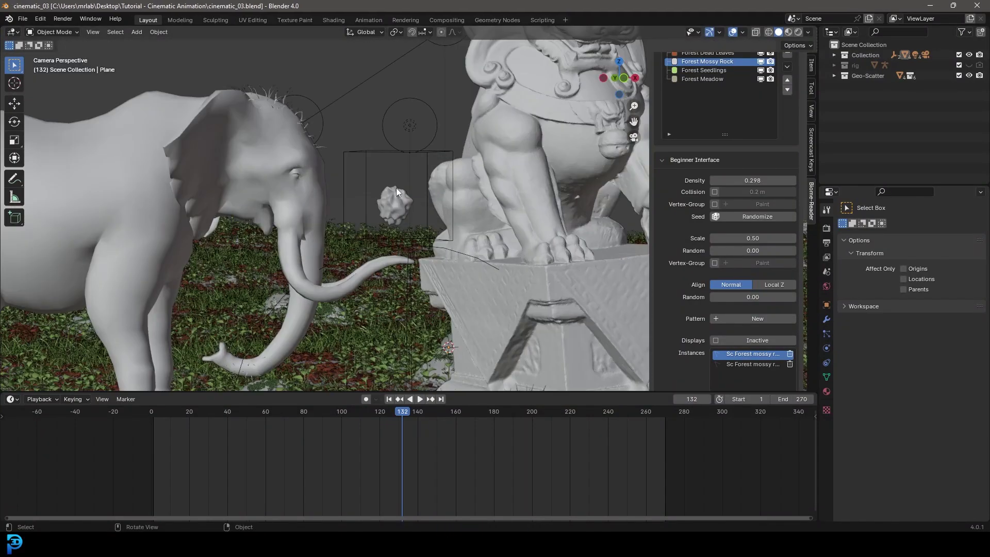
# Select the glowing sphere and set its light material's Pass Index to 1 under Settings
pyautogui.click(395, 194)
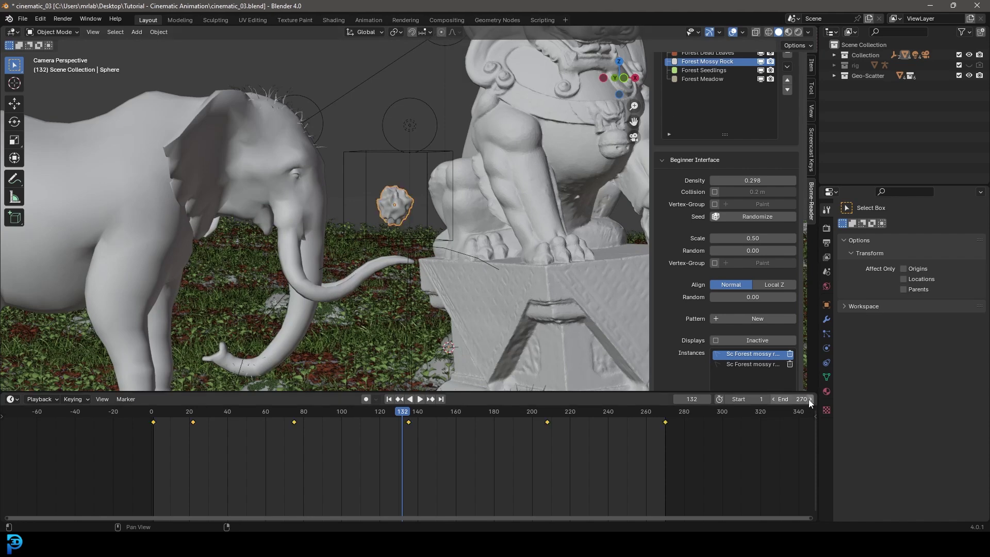
pyautogui.click(827, 391)
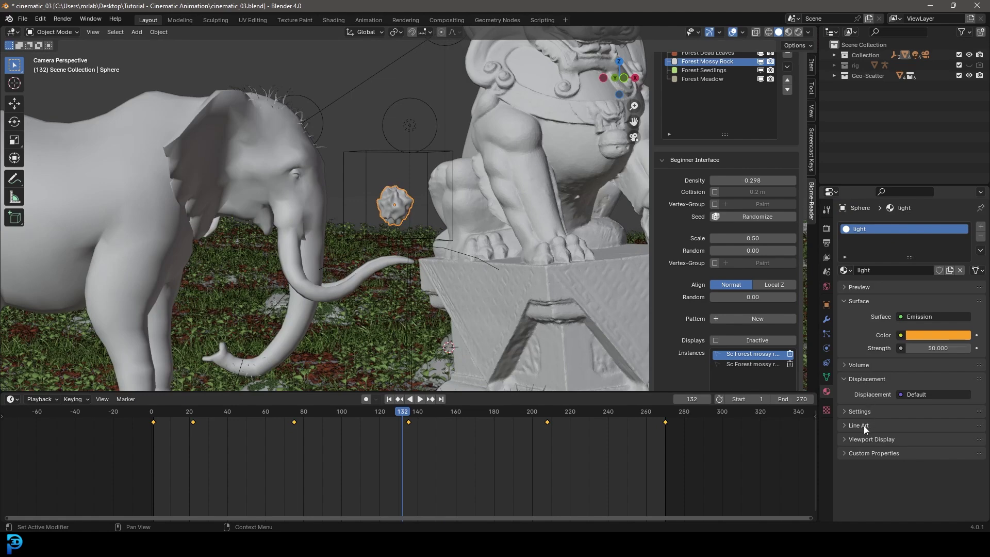
pyautogui.click(827, 258)
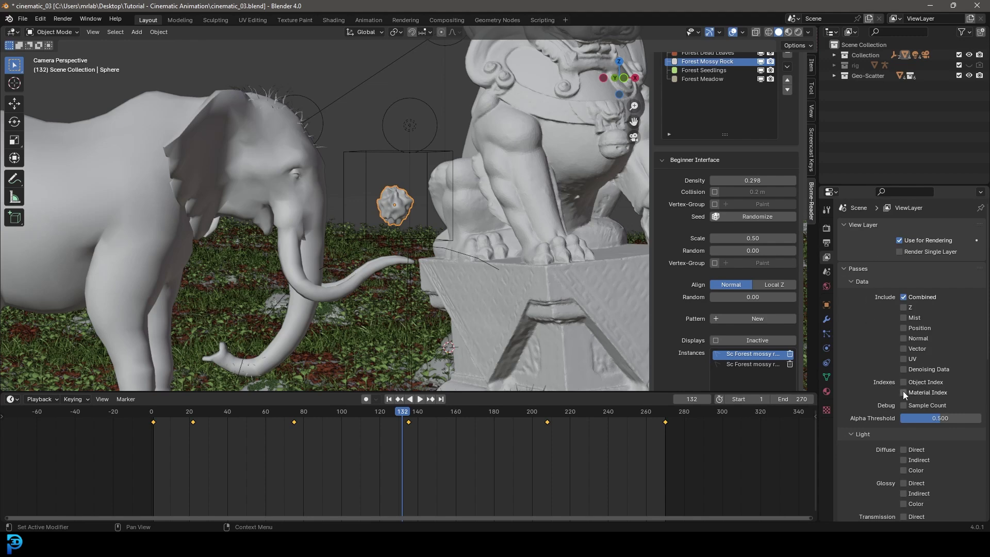
pyautogui.click(827, 391)
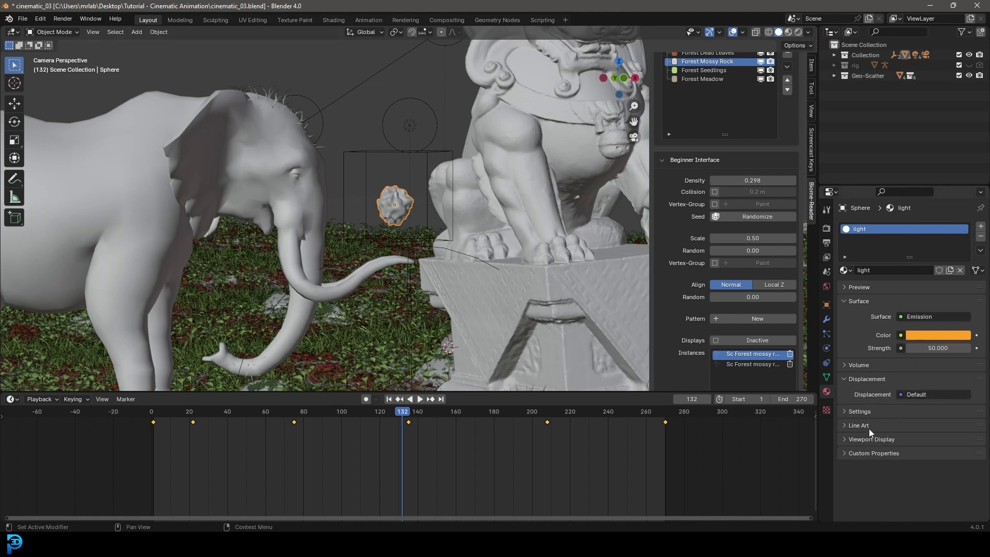
pyautogui.click(864, 412)
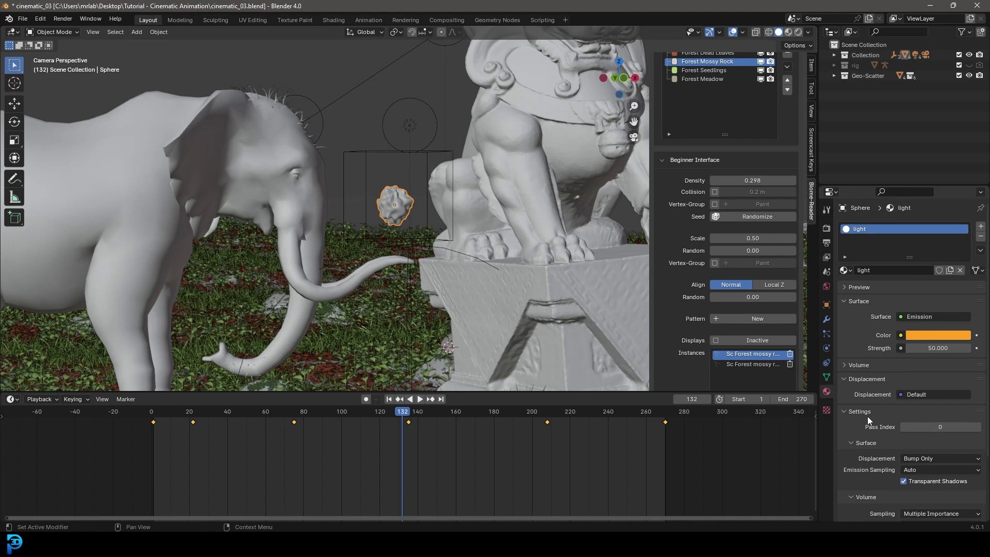
pyautogui.click(979, 427)
pyautogui.moveTo(573, 392); pyautogui.dragTo(573, 468)
pyautogui.click(62, 19)
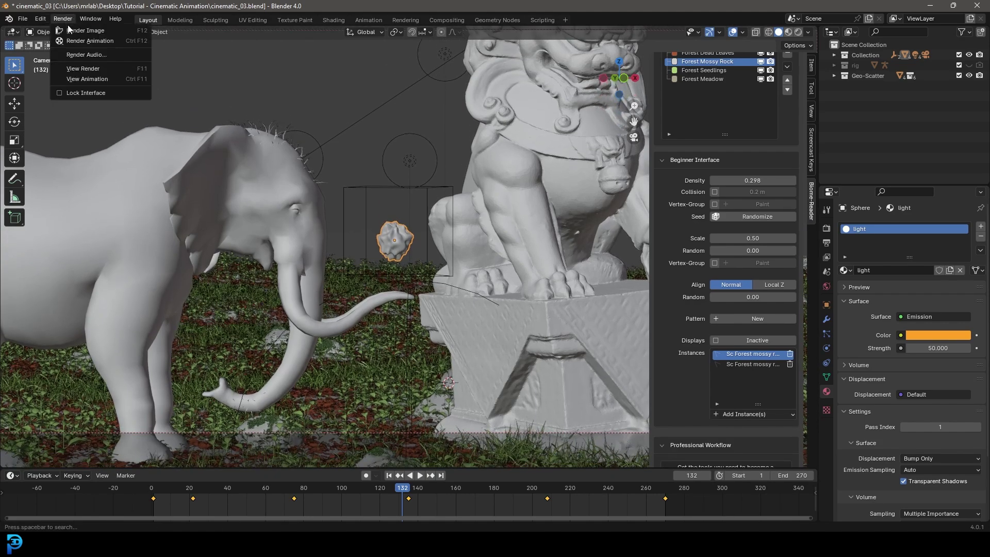
pyautogui.click(108, 30)
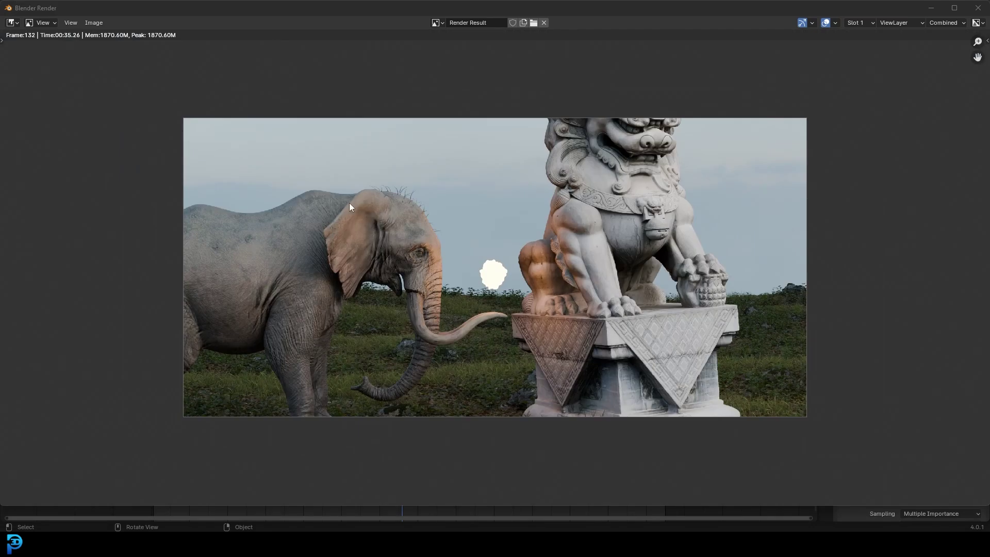
pyautogui.scroll(5, 389, 194)
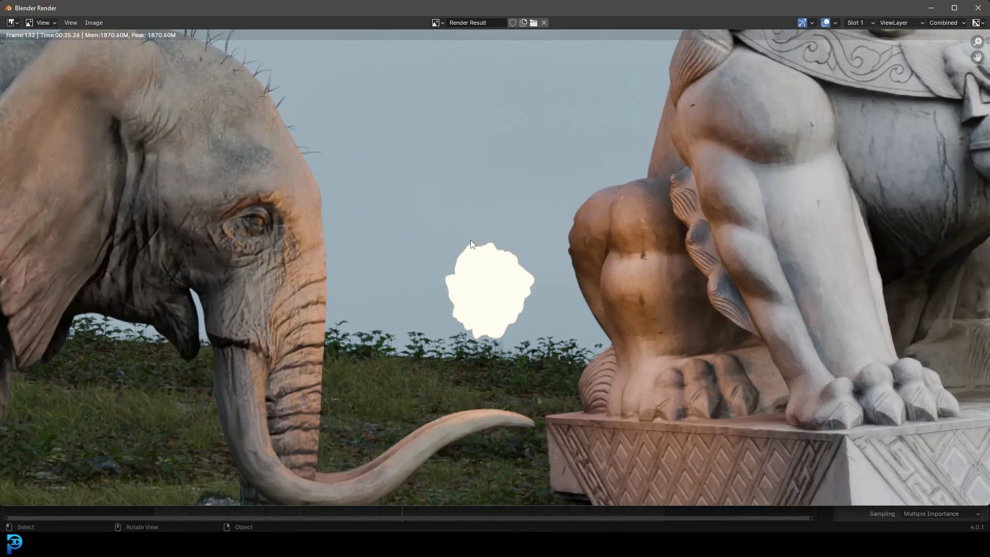
pyautogui.scroll(-3, 513, 309)
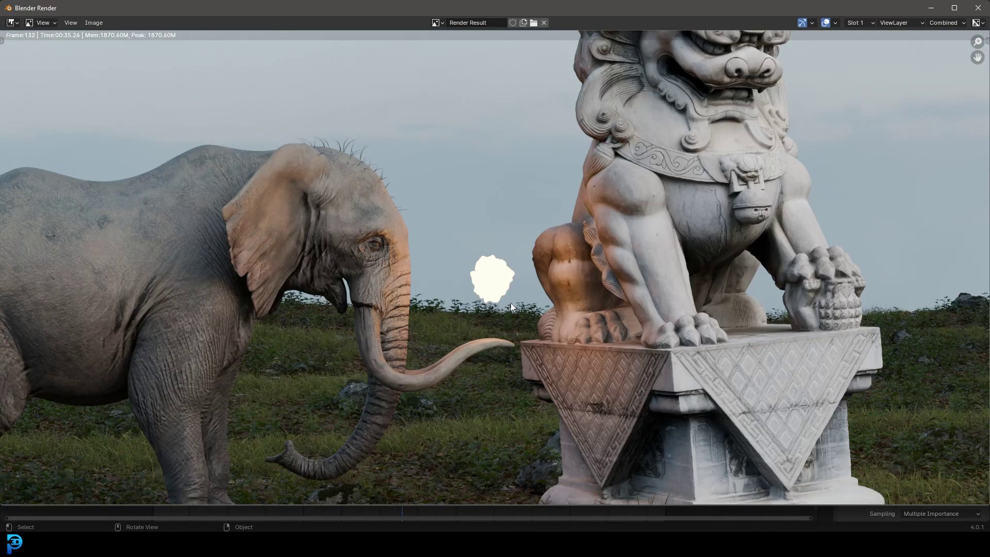
# In Compositing, enable Use Nodes and add a Viewer node fed by the render image
pyautogui.click(978, 9)
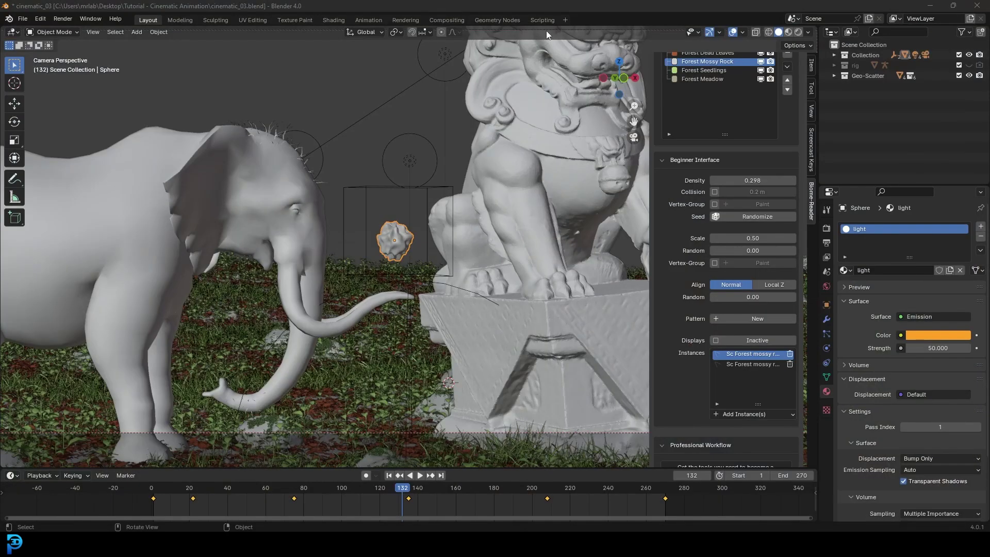
pyautogui.click(462, 19)
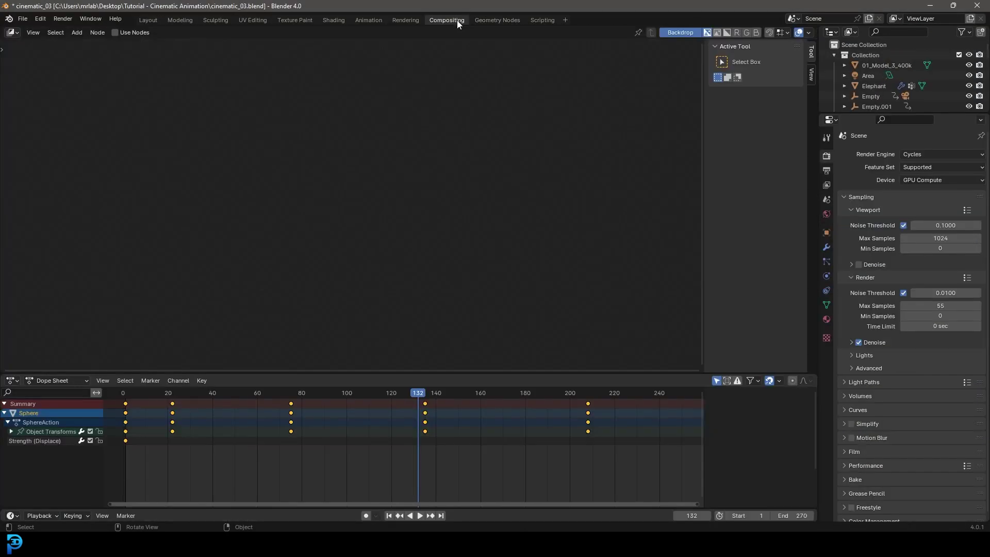
pyautogui.click(115, 32)
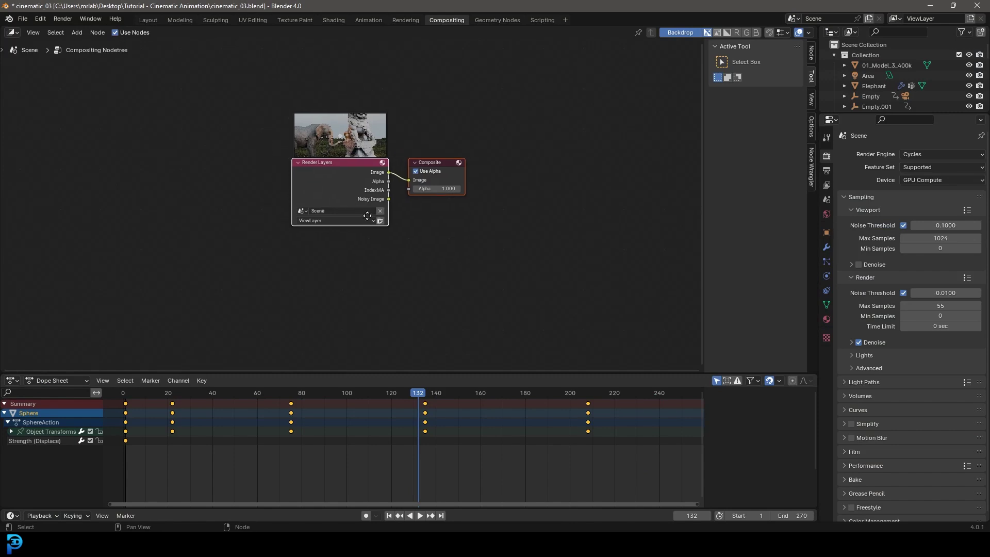
pyautogui.hotkey('shift', 'a')
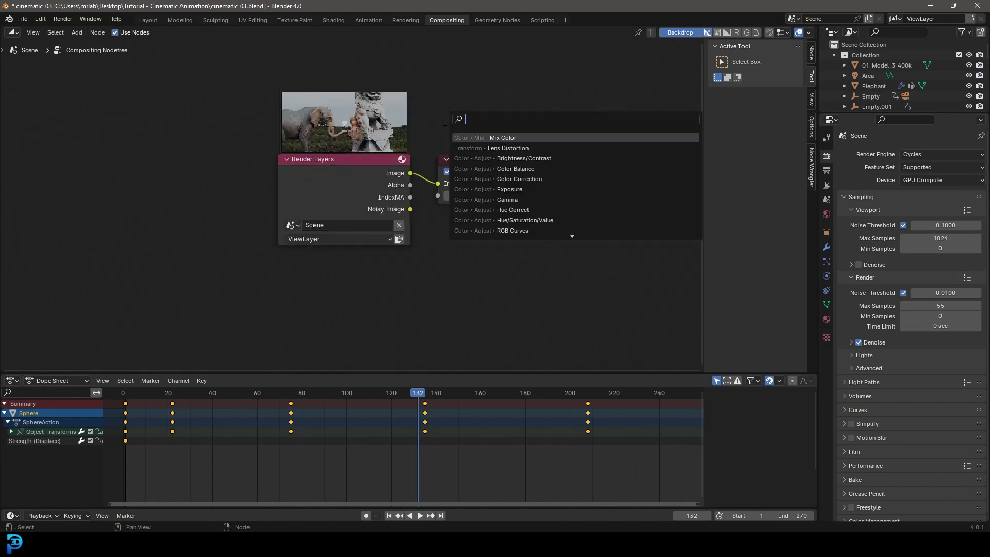
pyautogui.write('view')
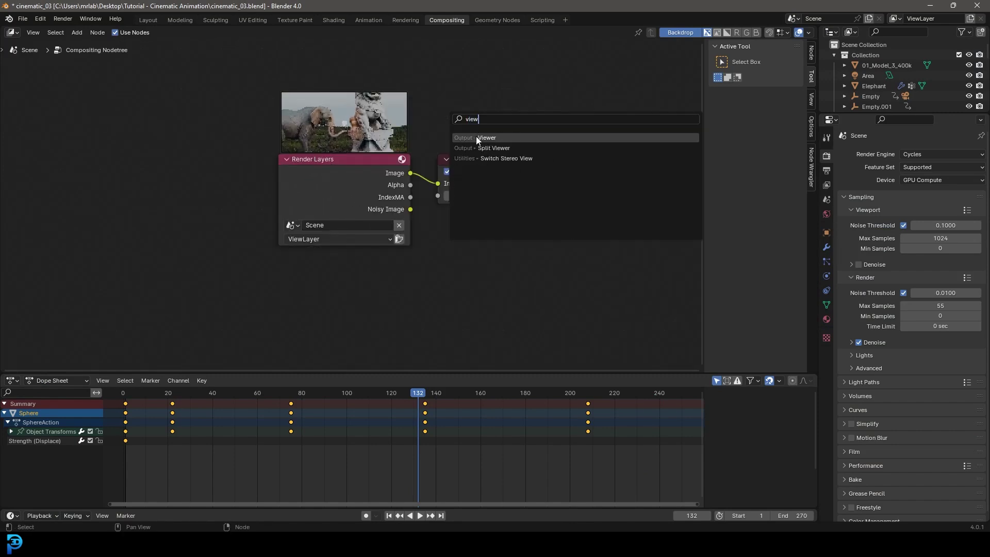
pyautogui.click(477, 137)
pyautogui.click(453, 242)
pyautogui.moveTo(410, 173); pyautogui.dragTo(447, 261)
# Move Render Layers left of Composite and Viewer, add a reroute on the links, and frame all nodes
pyautogui.moveTo(412, 169); pyautogui.dragTo(285, 194)
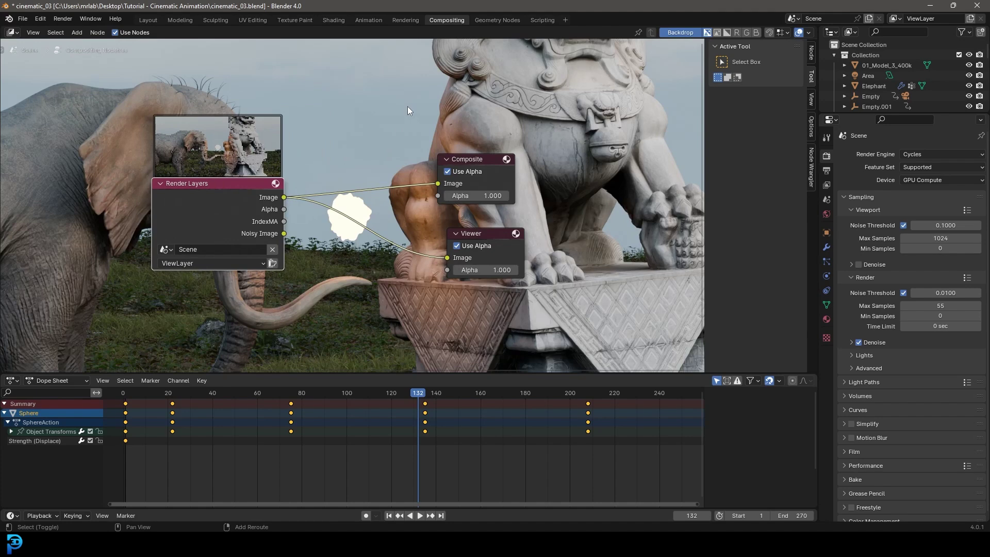
pyautogui.keyDown('shift'); pyautogui.moveTo(407, 106); pyautogui.dragTo(385, 305, button='right'); pyautogui.keyUp('shift')
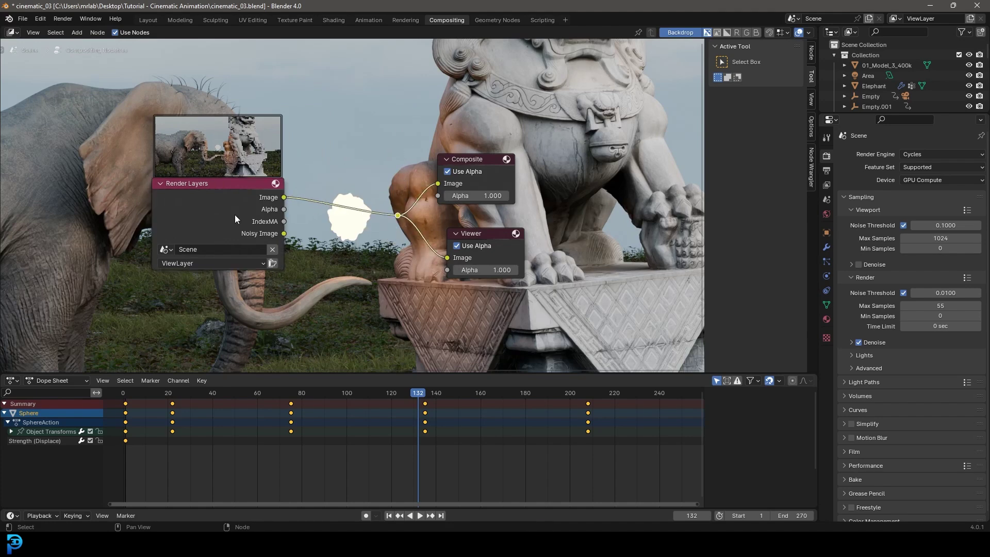
pyautogui.moveTo(236, 219); pyautogui.dragTo(162, 236)
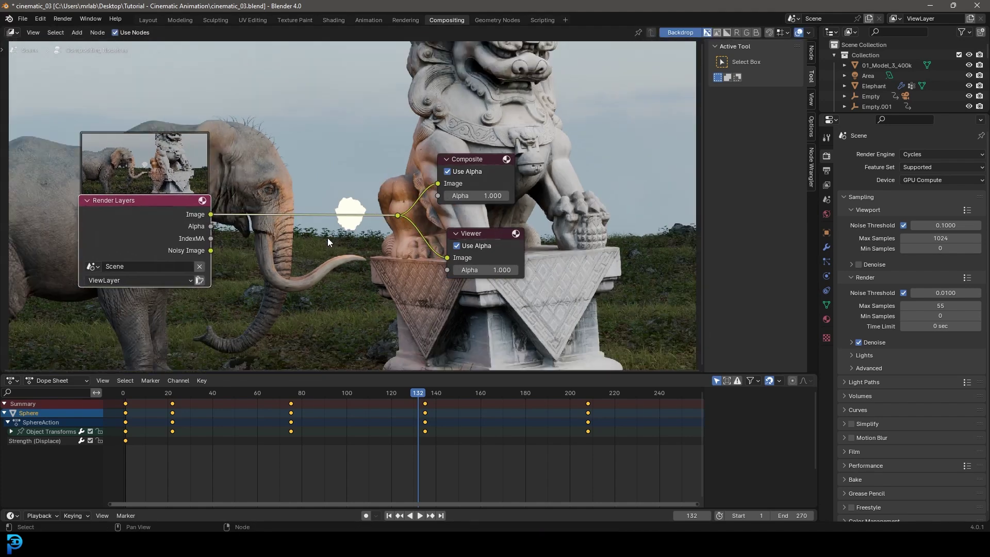
pyautogui.press('Home')
pyautogui.moveTo(261, 230); pyautogui.dragTo(172, 227)
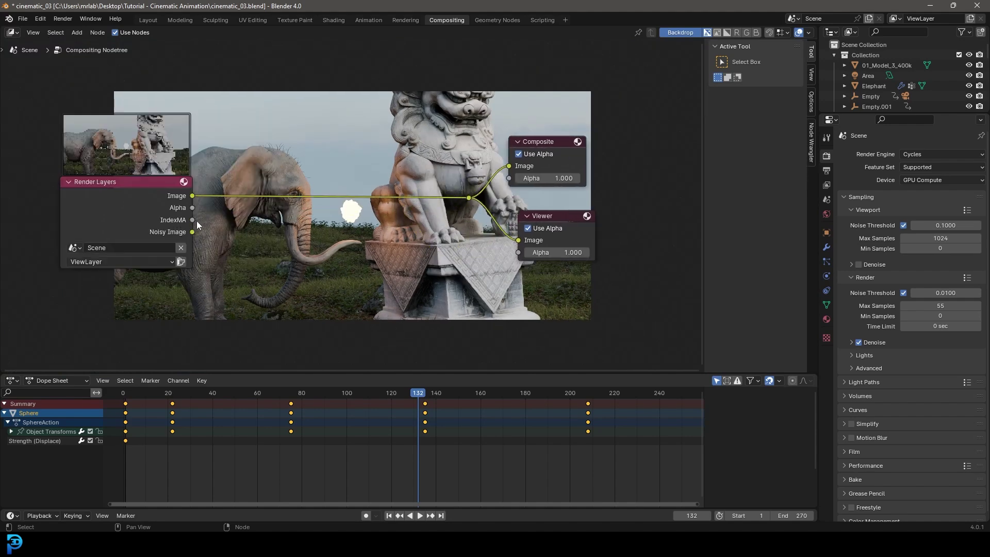
# Add an ID Mask node from IndexMA with index 1, matching the material's pass index 1
pyautogui.moveTo(192, 220); pyautogui.dragTo(207, 223)
pyautogui.moveTo(283, 285); pyautogui.dragTo(288, 285)
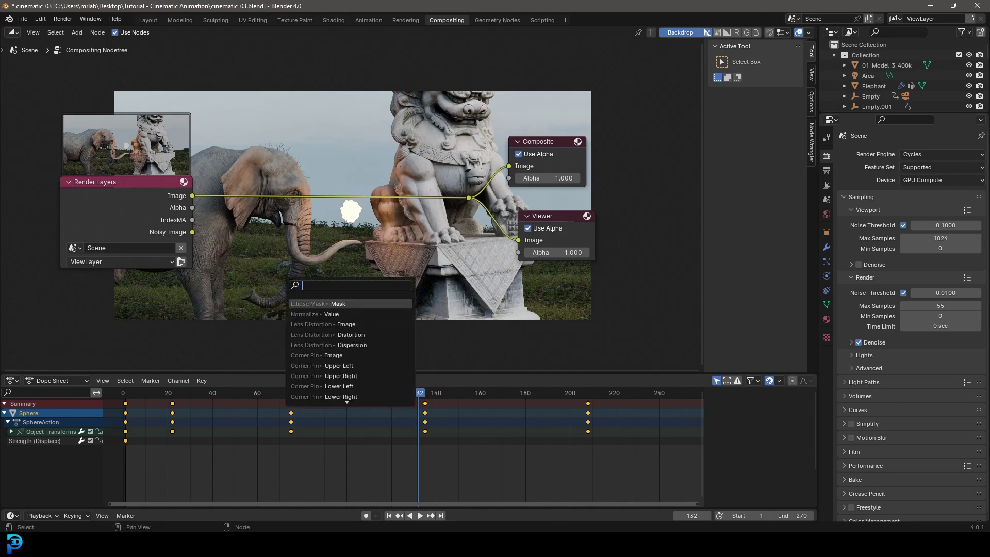
pyautogui.write('ID')
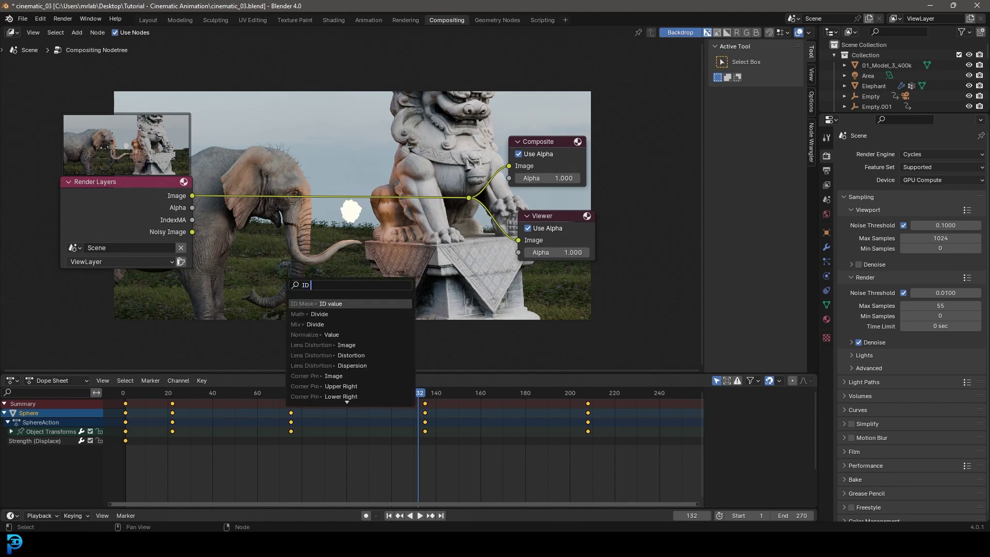
pyautogui.write(' mask')
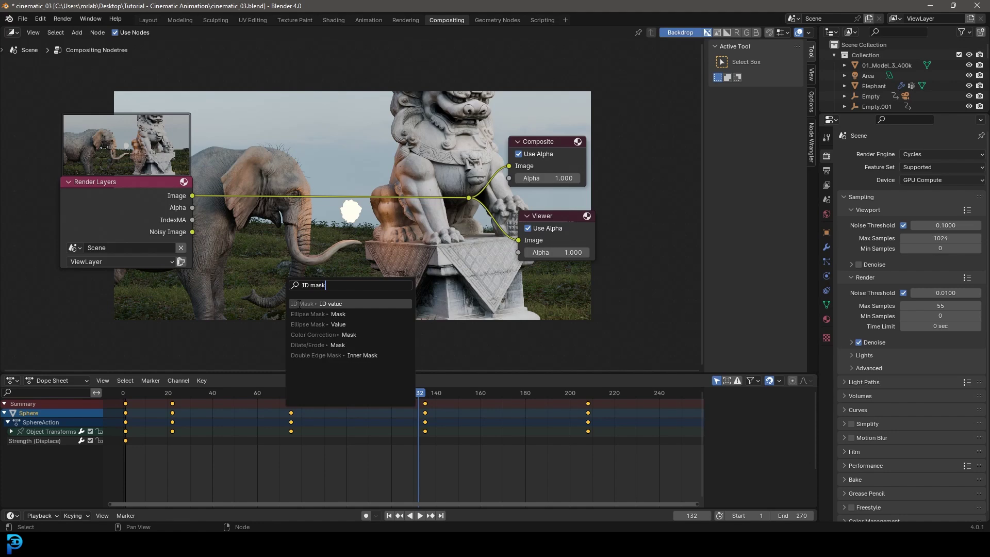
pyautogui.click(337, 304)
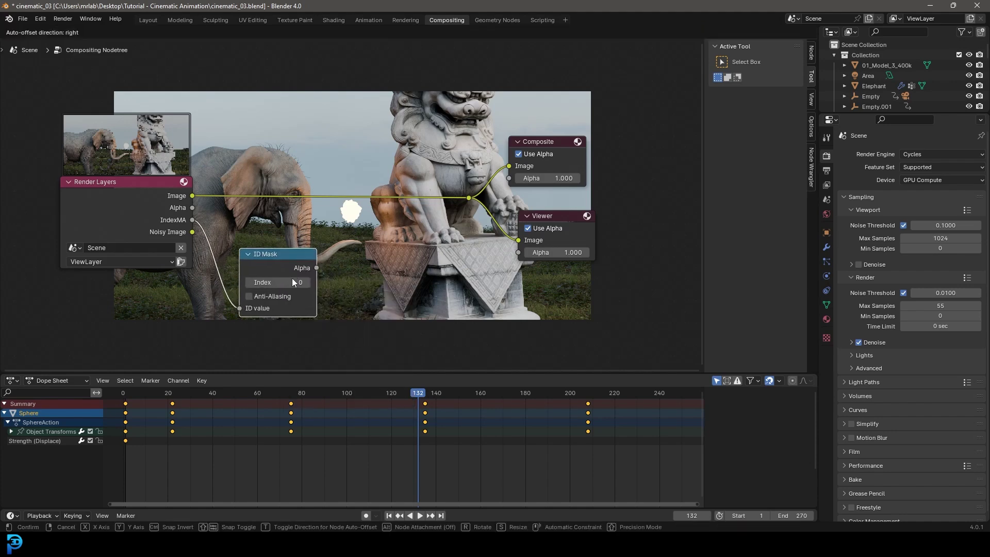
pyautogui.click(318, 289)
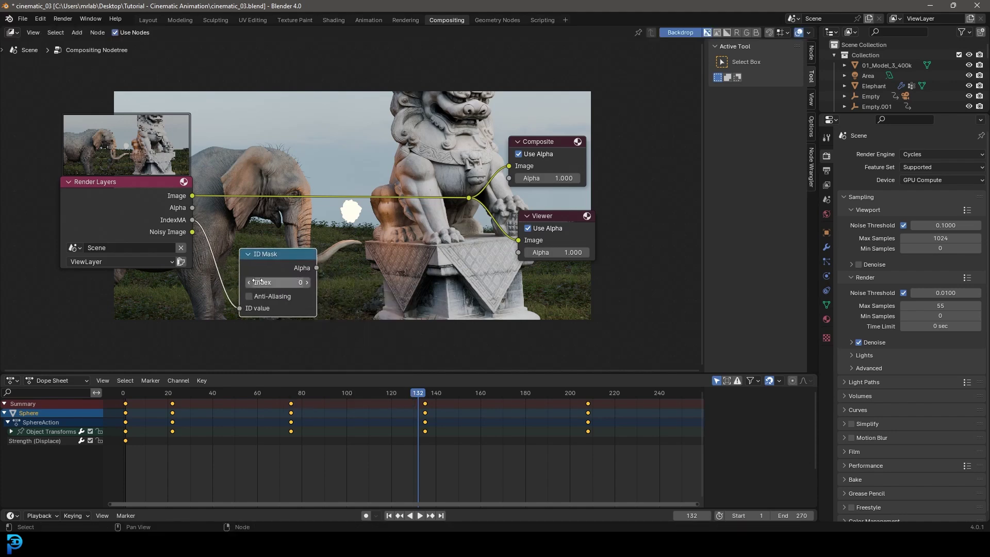
pyautogui.click(308, 284)
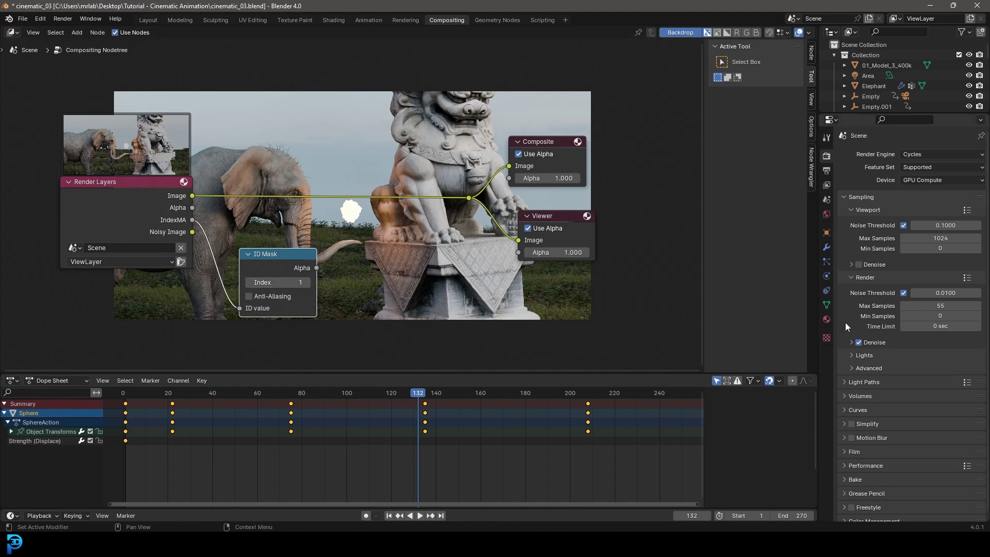
pyautogui.click(826, 319)
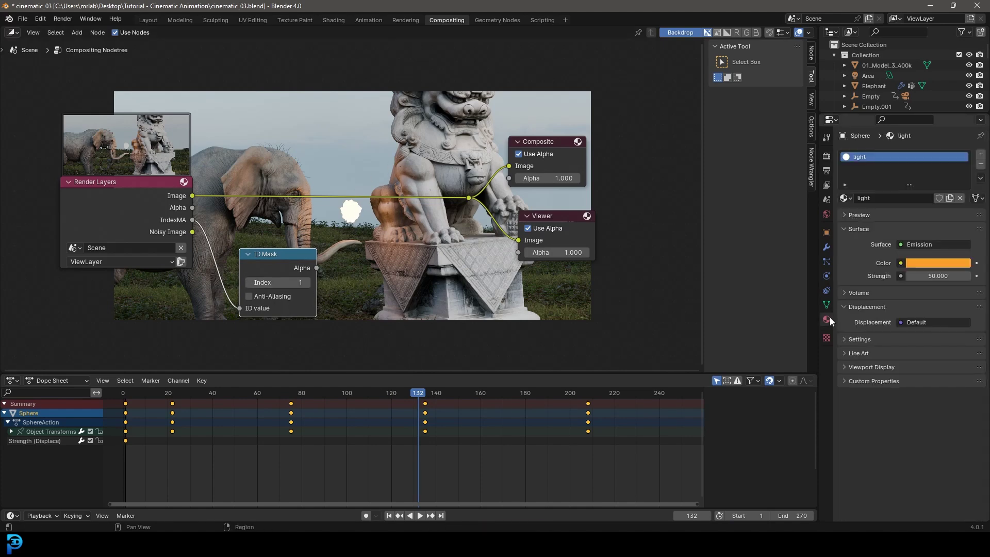
pyautogui.click(861, 340)
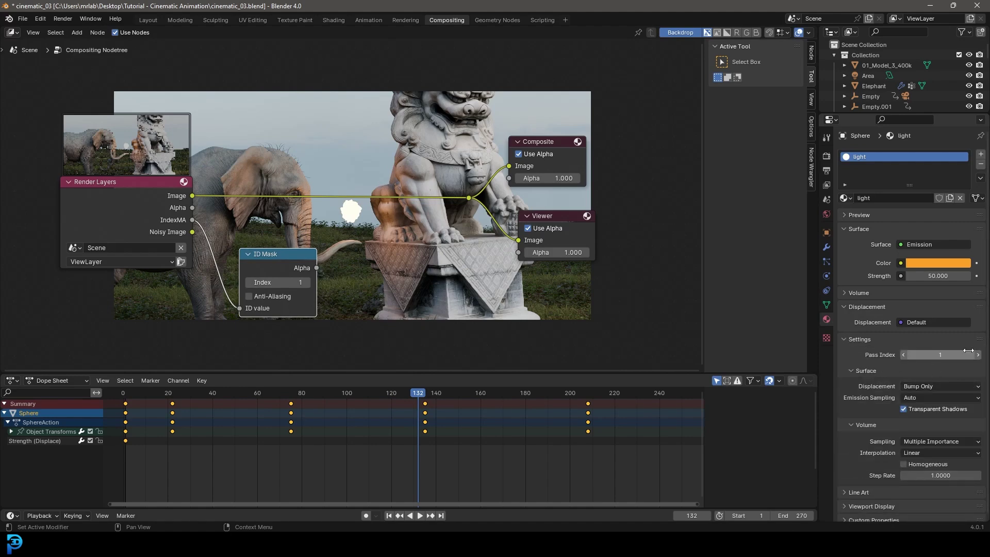
# Add a Mix node beside ID Mask and link the render Image into its second input
pyautogui.moveTo(358, 240); pyautogui.dragTo(357, 237, button='middle')
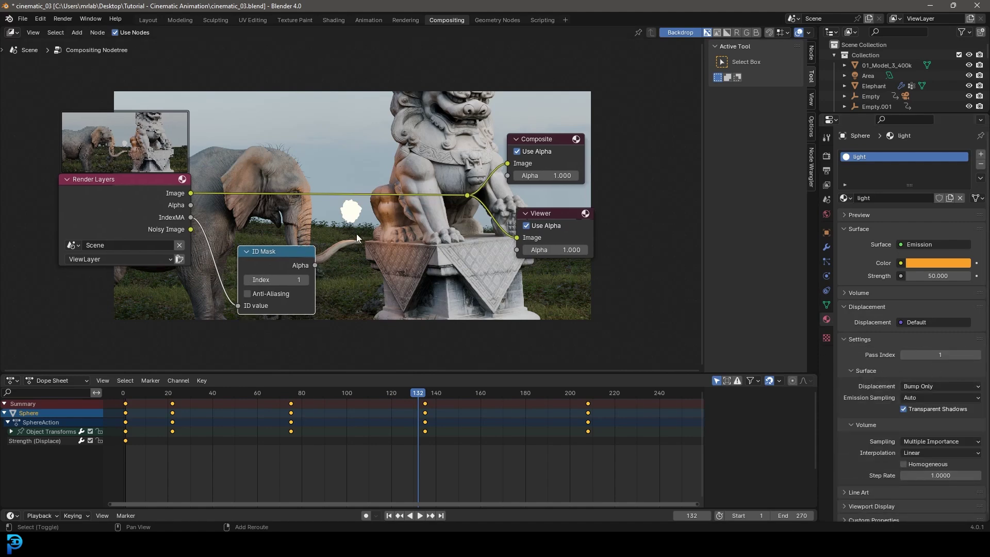
pyautogui.hotkey('shift', 'a')
pyautogui.click(357, 233)
pyautogui.write('mix')
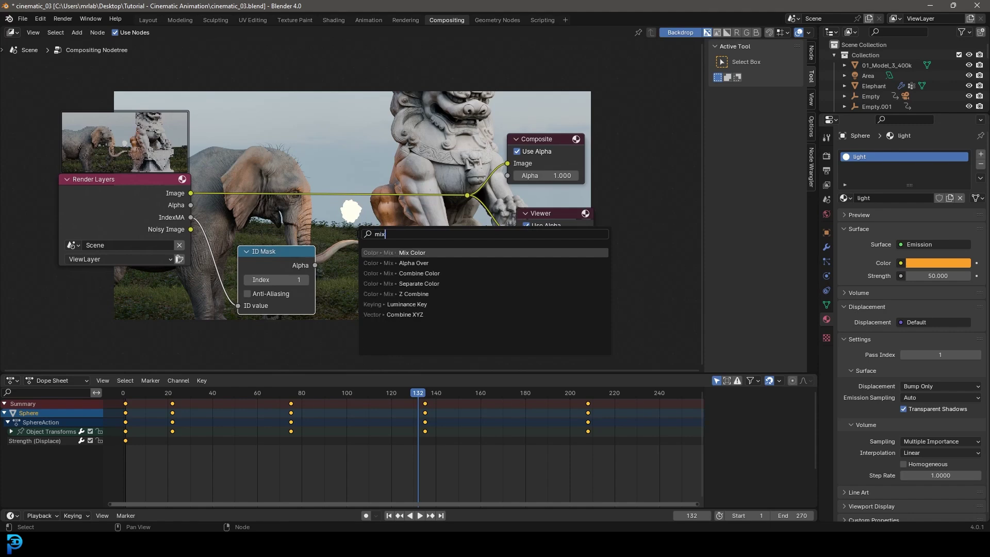
pyautogui.click(418, 252)
pyautogui.click(431, 228)
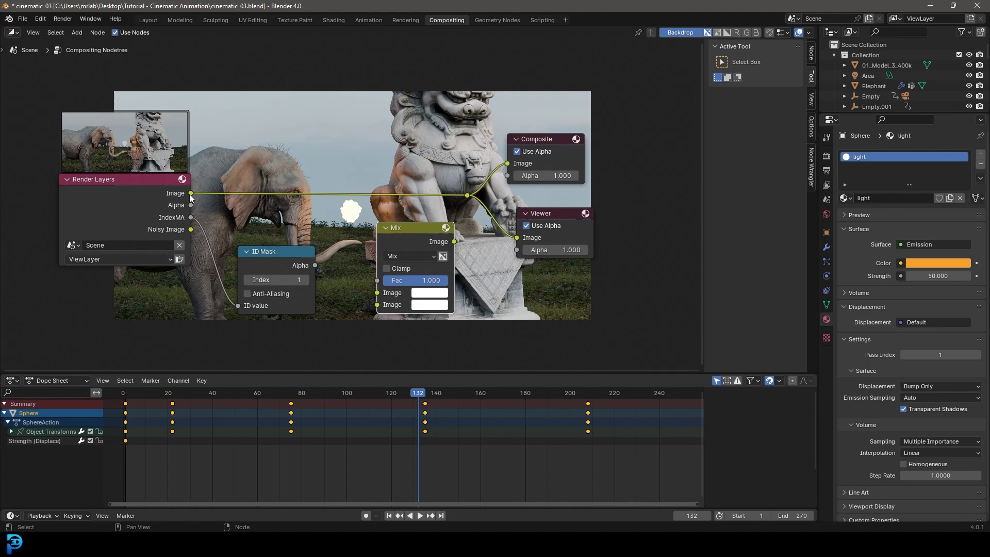
pyautogui.moveTo(191, 193); pyautogui.dragTo(376, 304)
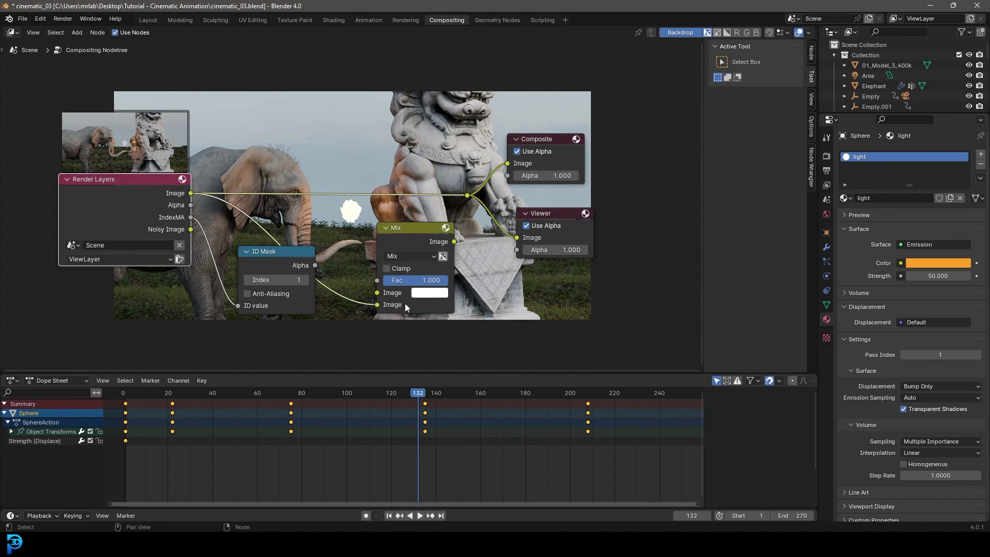
pyautogui.moveTo(404, 304); pyautogui.dragTo(407, 283, button='middle')
pyautogui.moveTo(312, 255); pyautogui.dragTo(398, 191)
pyautogui.press('Home')
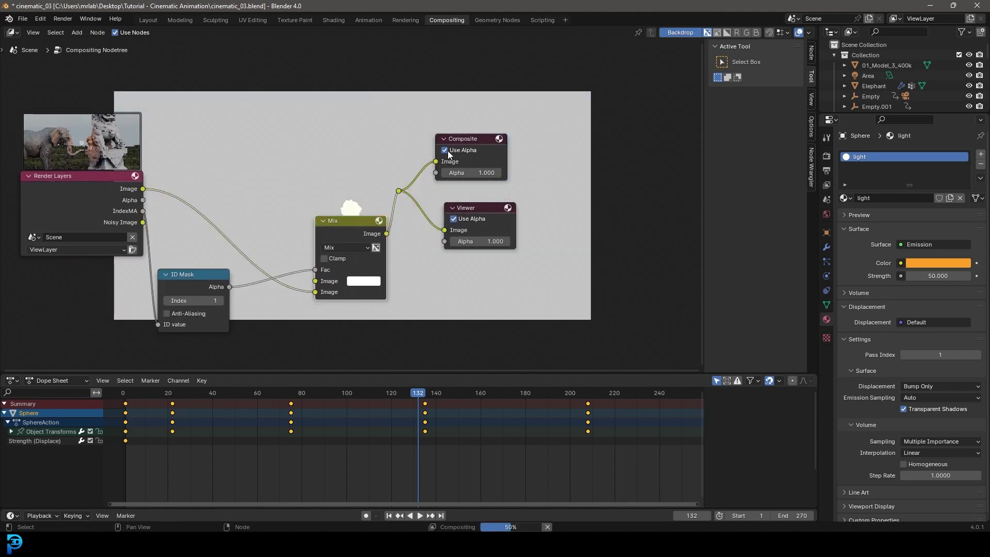
# Route the Mix output to Composite and Viewer and set its first colour to black
pyautogui.moveTo(573, 312); pyautogui.dragTo(431, 164)
pyautogui.press('g')
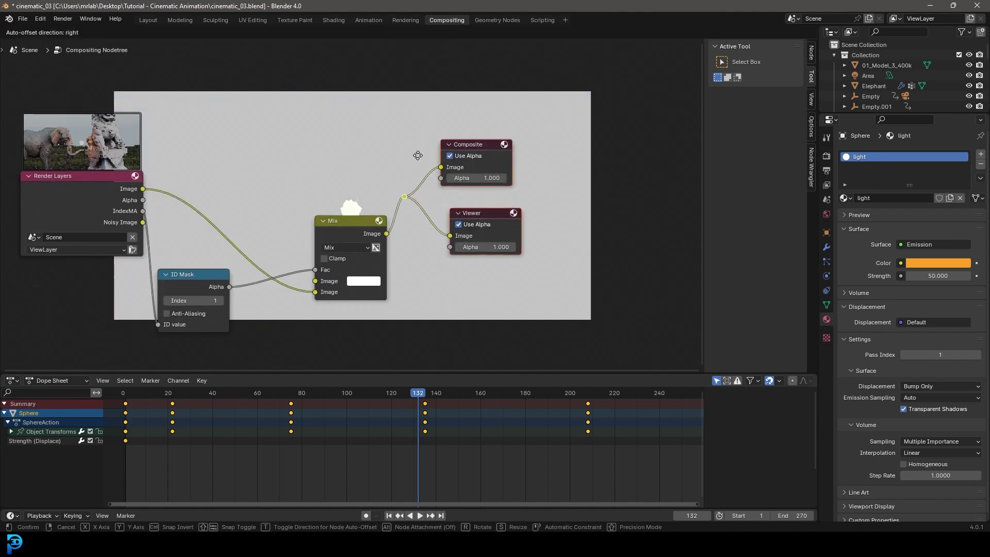
pyautogui.click(459, 192)
pyautogui.scroll(2, 355, 206)
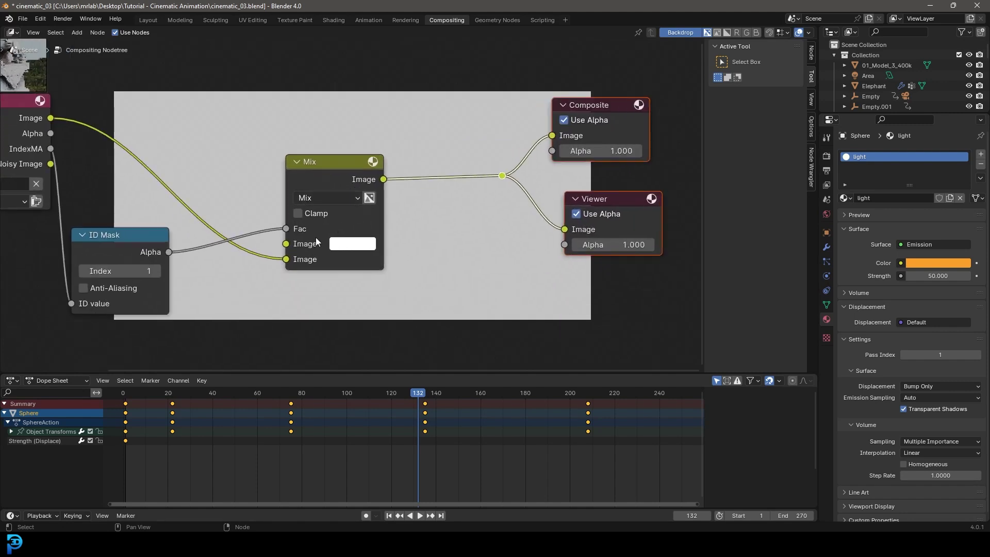
pyautogui.click(359, 282)
pyautogui.moveTo(469, 27); pyautogui.dragTo(470, 144)
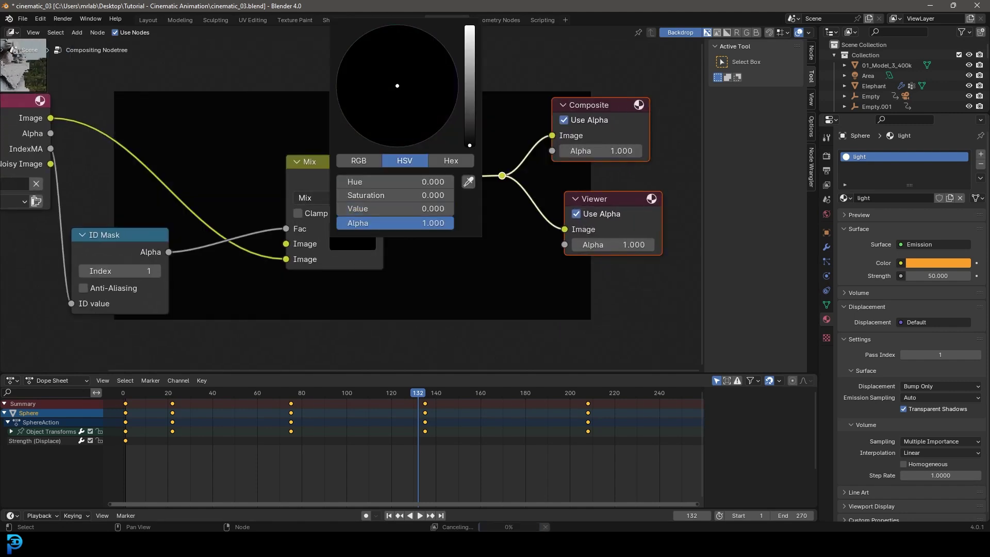
pyautogui.moveTo(393, 146); pyautogui.dragTo(311, 98, button='middle')
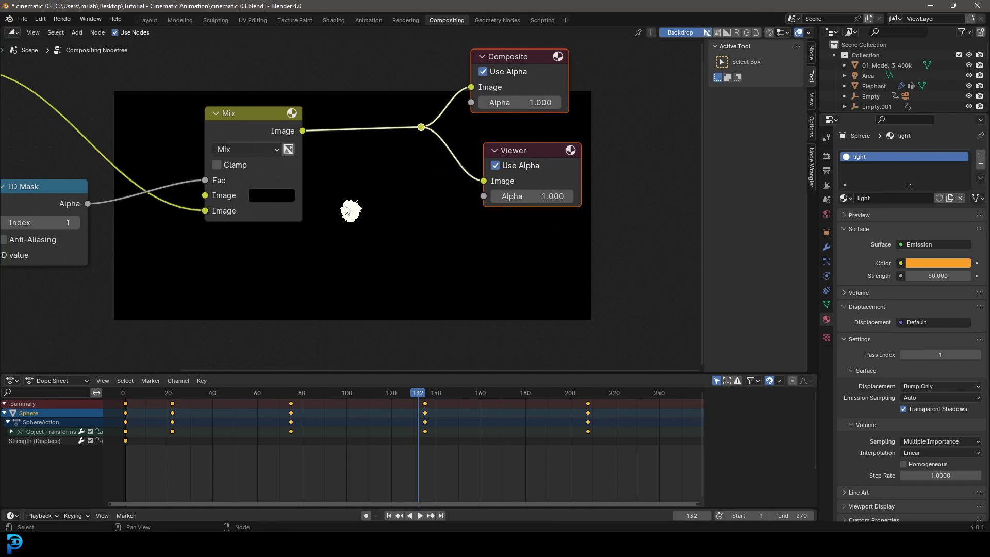
pyautogui.scroll(-2, 351, 211)
pyautogui.moveTo(330, 198); pyautogui.dragTo(375, 238, button='middle')
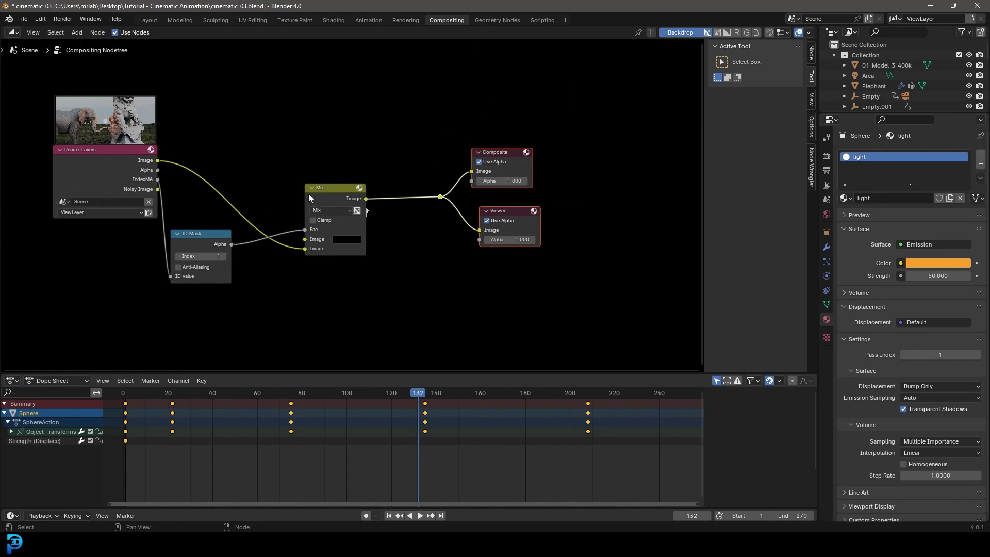
# Duplicate the Mix node before Composite and Viewer and feed it the render Image
pyautogui.moveTo(320, 190); pyautogui.dragTo(329, 235, button='middle')
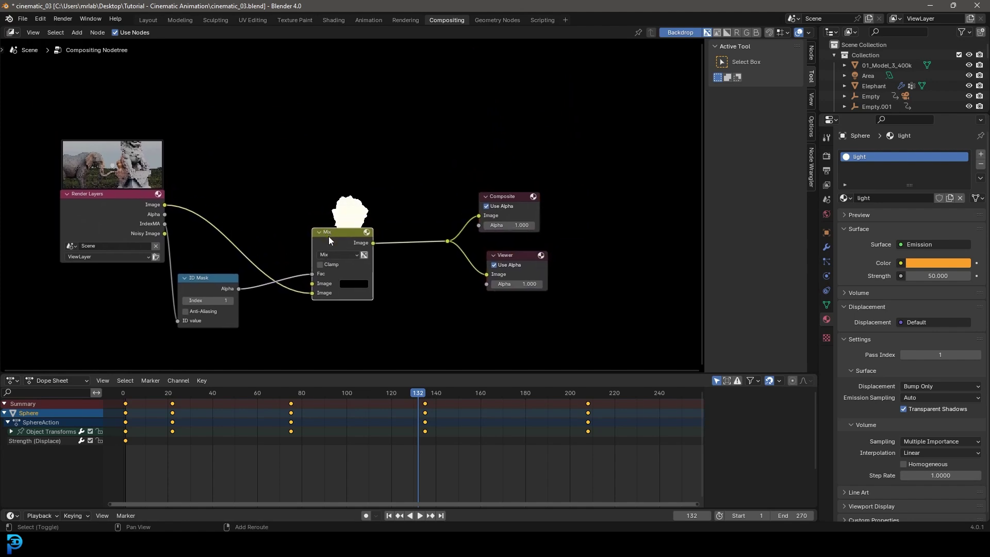
pyautogui.hotkey('shift', 'd')
pyautogui.click(423, 188)
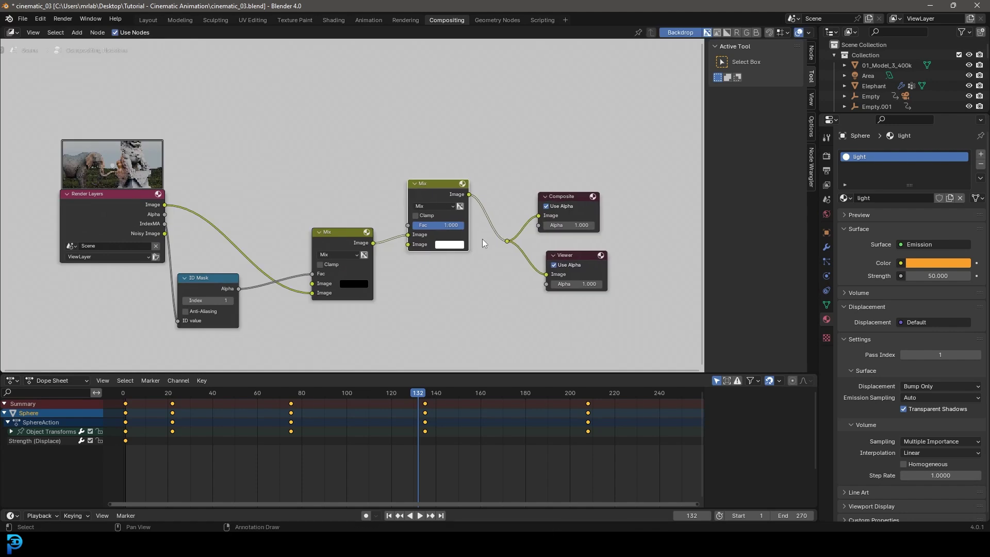
pyautogui.moveTo(169, 209); pyautogui.dragTo(410, 235)
pyautogui.moveTo(415, 185); pyautogui.dragTo(415, 149)
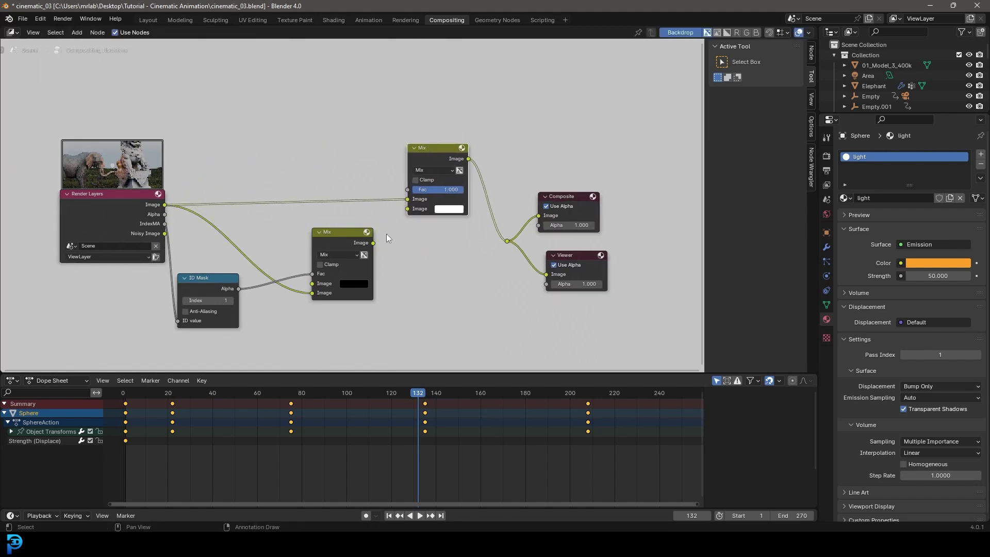
# Connect the masked glow to the copy's second input, set blending to Add, and tidy the nodes
pyautogui.moveTo(373, 243); pyautogui.dragTo(383, 245)
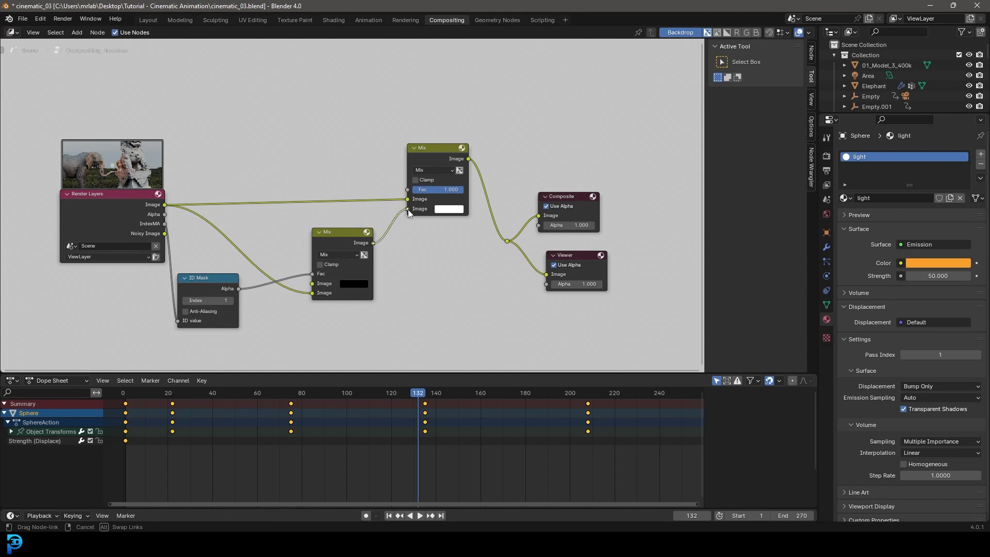
pyautogui.moveTo(408, 212); pyautogui.dragTo(408, 210)
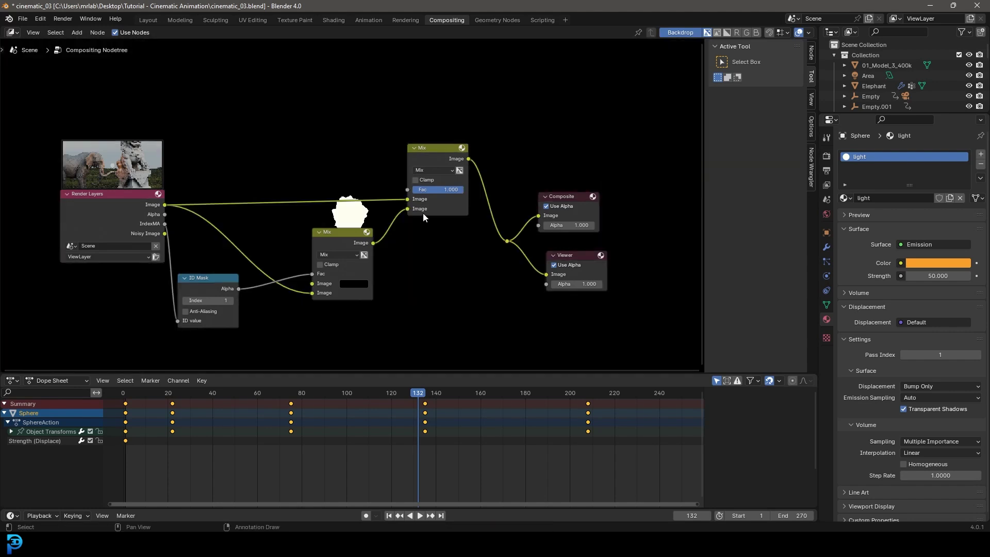
pyautogui.click(433, 171)
pyautogui.click(438, 264)
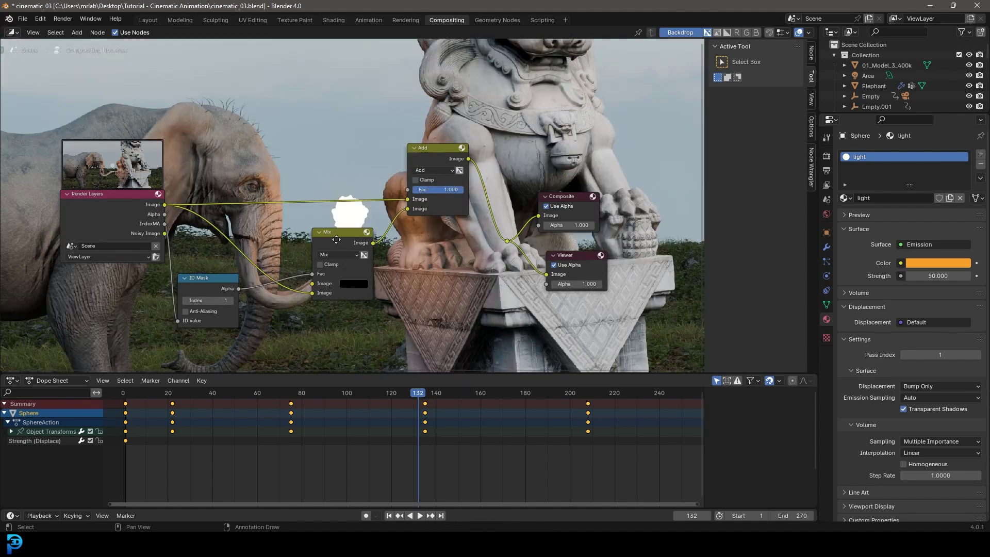
pyautogui.moveTo(337, 232); pyautogui.dragTo(348, 244)
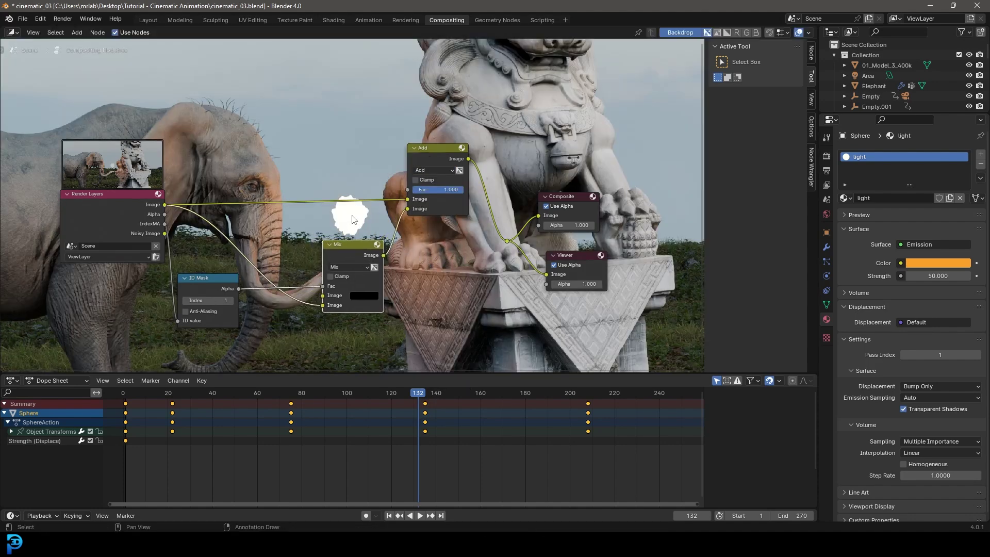
pyautogui.moveTo(352, 219); pyautogui.dragTo(384, 169, button='middle')
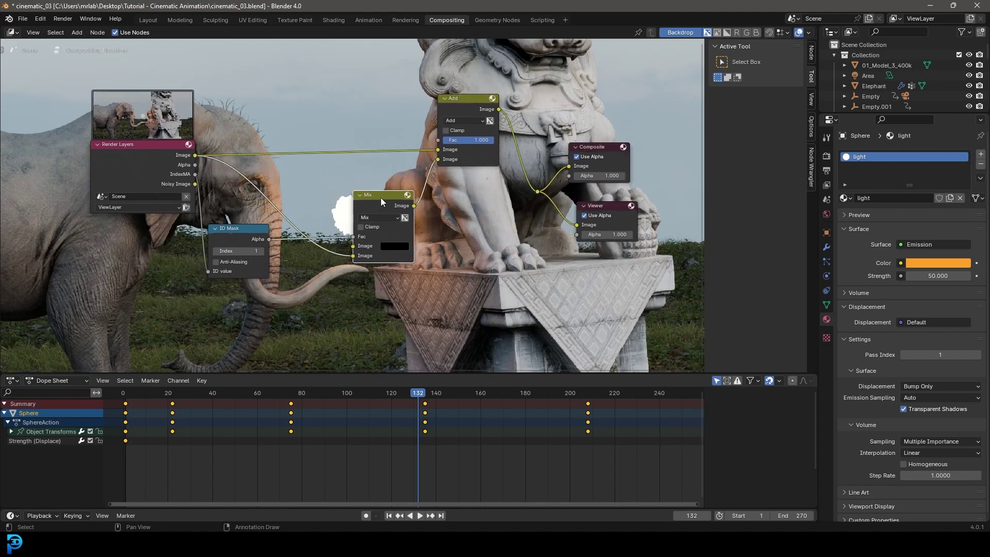
pyautogui.moveTo(380, 197); pyautogui.dragTo(336, 239)
# Insert a Glare node on the link between the Mix and Add nodes
pyautogui.press('Home')
pyautogui.hotkey('shift', 'a')
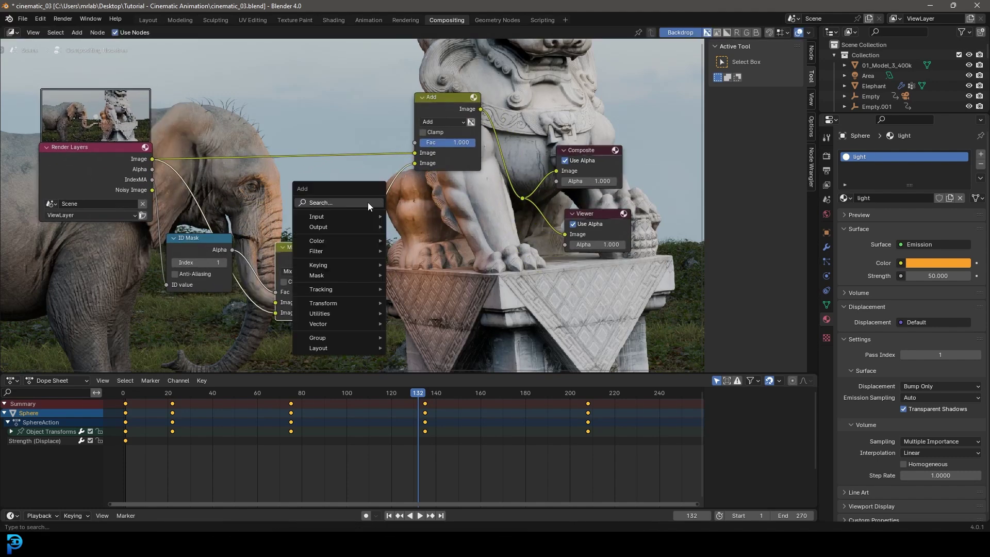
pyautogui.click(367, 202)
pyautogui.write('glar')
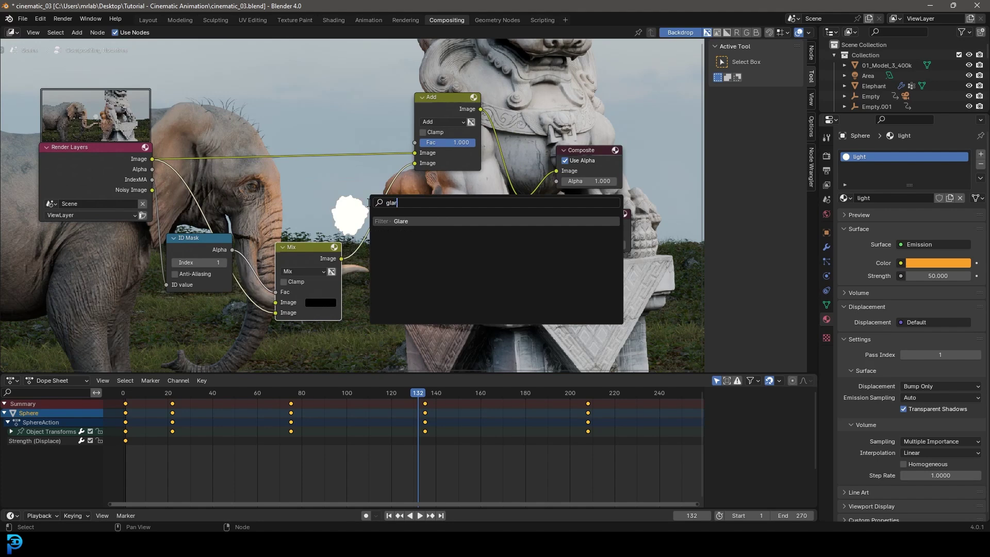
pyautogui.click(395, 221)
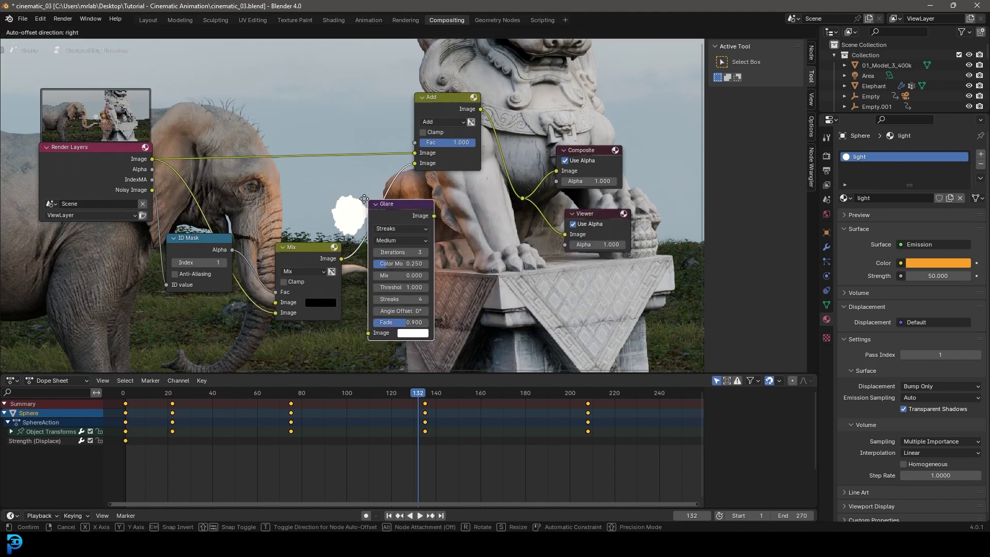
pyautogui.click(407, 202)
# Set the Glare node to Fog Glow with threshold 0 and size 9
pyautogui.moveTo(497, 255); pyautogui.dragTo(481, 247, button='middle')
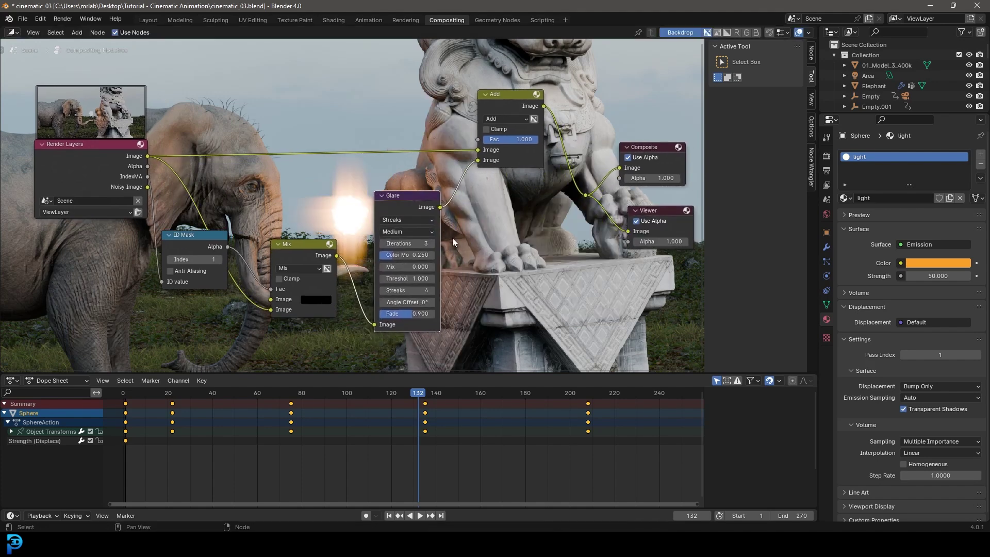
pyautogui.click(400, 220)
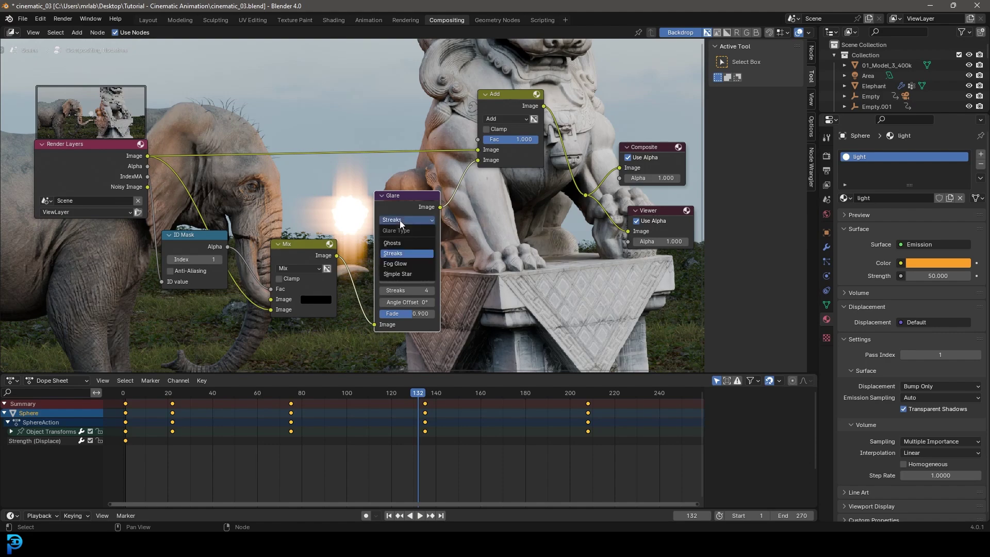
pyautogui.click(406, 263)
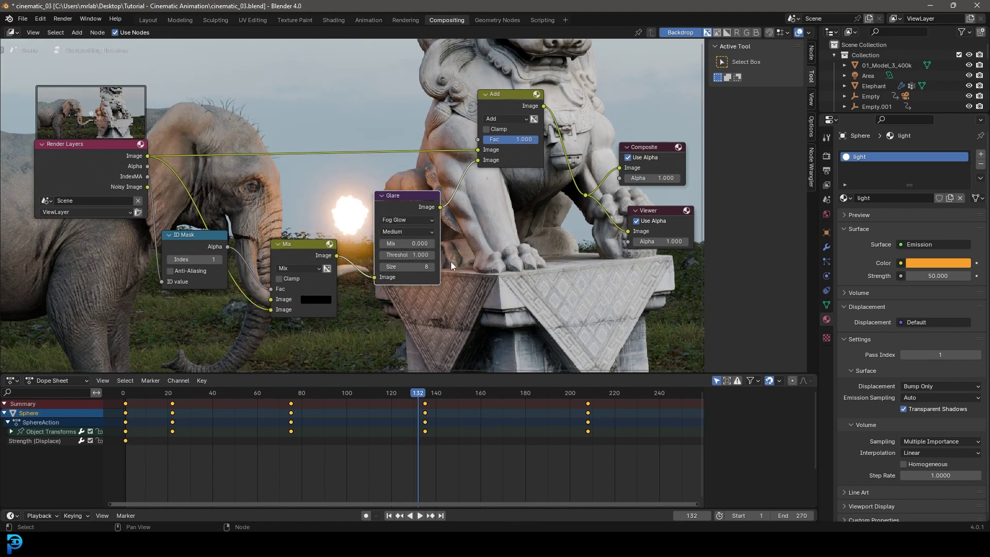
pyautogui.click(417, 259)
pyautogui.write('0')
pyautogui.press('Return')
pyautogui.scroll(-2, 347, 211)
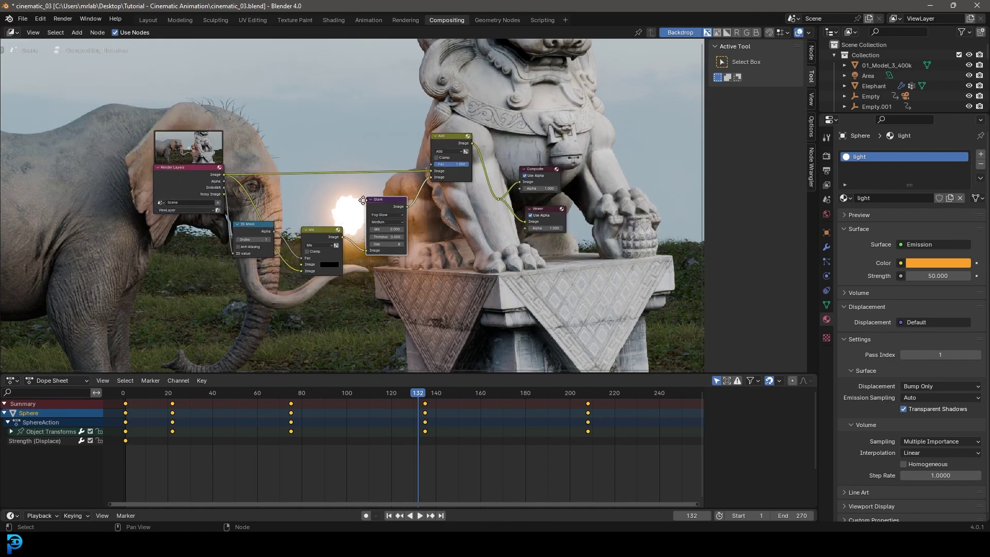
pyautogui.moveTo(392, 241); pyautogui.dragTo(274, 191, button='middle')
pyautogui.click(275, 191)
# Shrink and re-enlarge the backdrop preview to check the sphere's glow
pyautogui.scroll(3, 273, 210)
pyautogui.scroll(2, 273, 209)
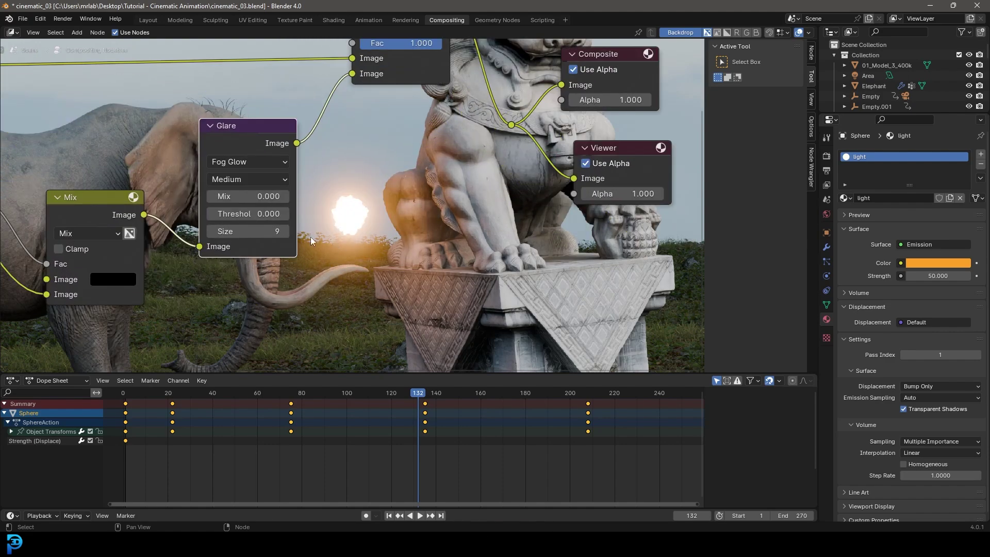
pyautogui.scroll(-2, 372, 252)
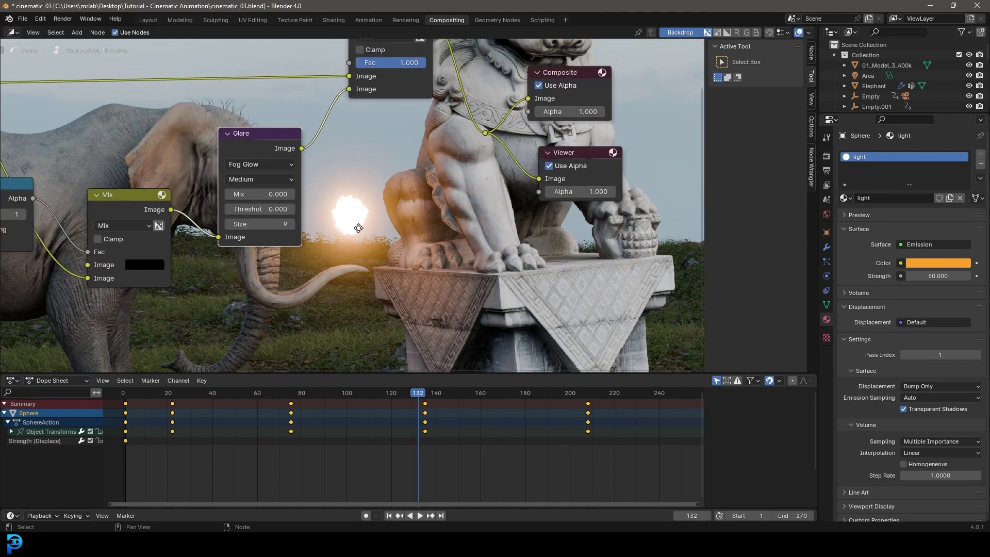
pyautogui.hotkey('alt', 'v')
pyautogui.hotkey('alt', 'v')
pyautogui.hotkey('alt', 'v')
pyautogui.scroll(2, 344, 214)
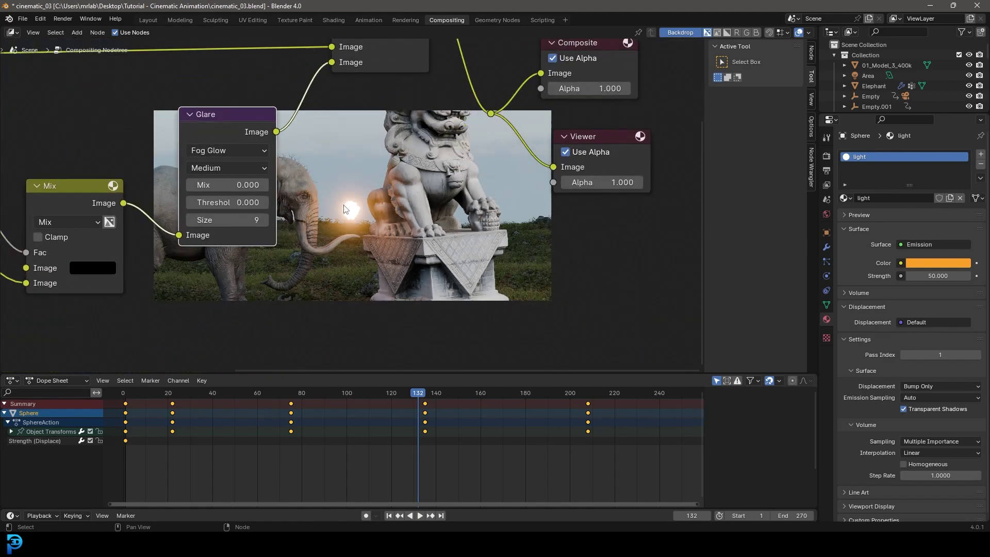
pyautogui.press('v')
pyautogui.press('v')
pyautogui.press('v')
pyautogui.press('v')
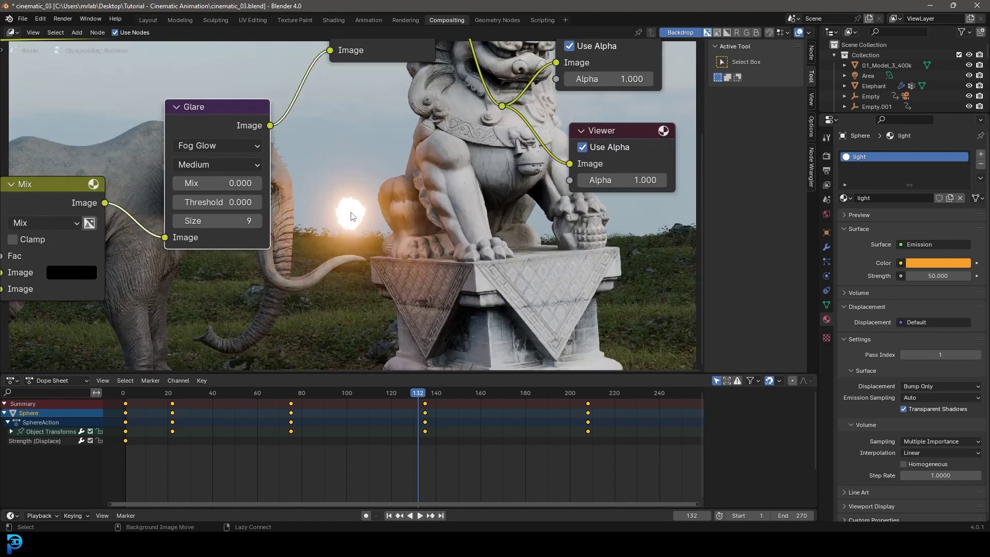
# Shift Composite and Viewer right and insert a Lens Distortion node after Add
pyautogui.scroll(-2, 354, 220)
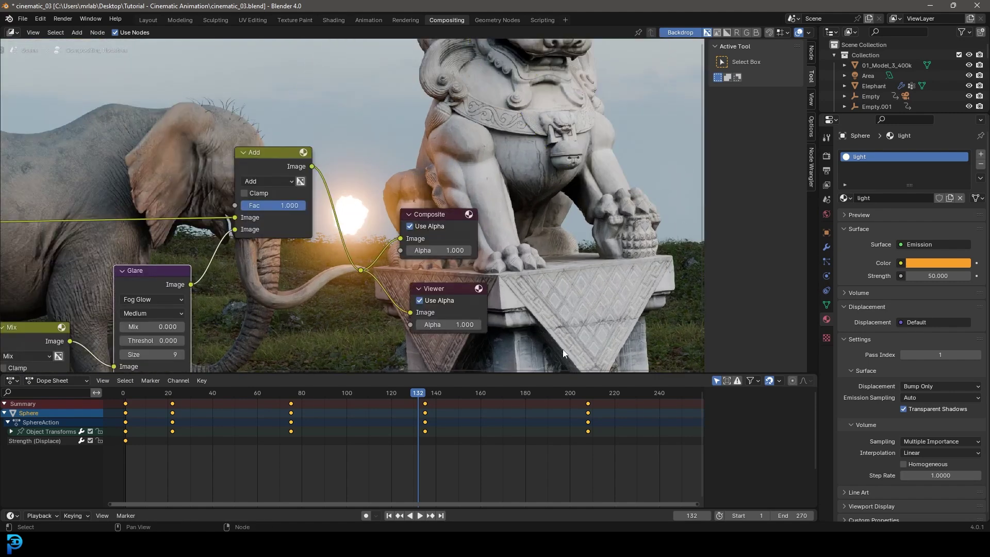
pyautogui.press('g')
pyautogui.click(535, 123)
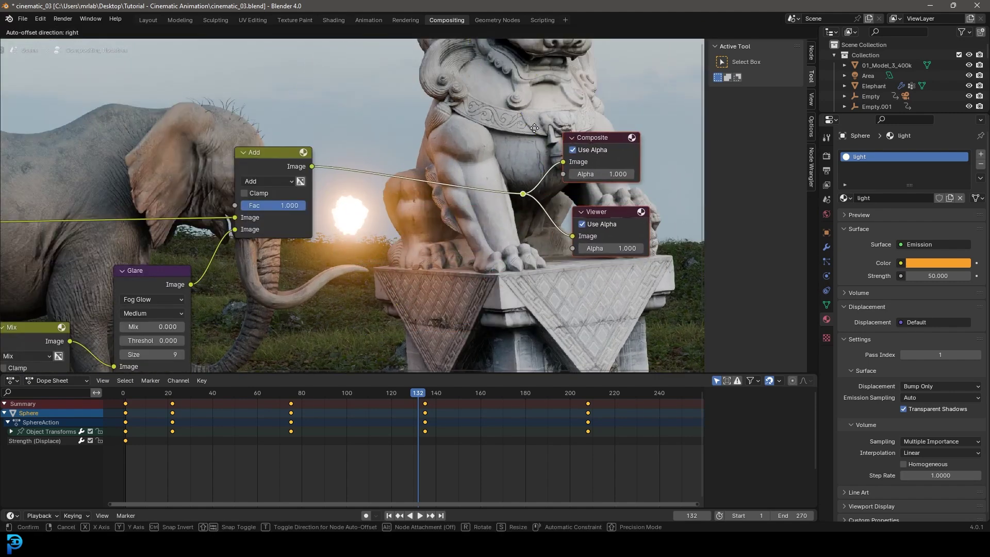
pyautogui.scroll(1, 391, 199)
pyautogui.hotkey('shift', 'a')
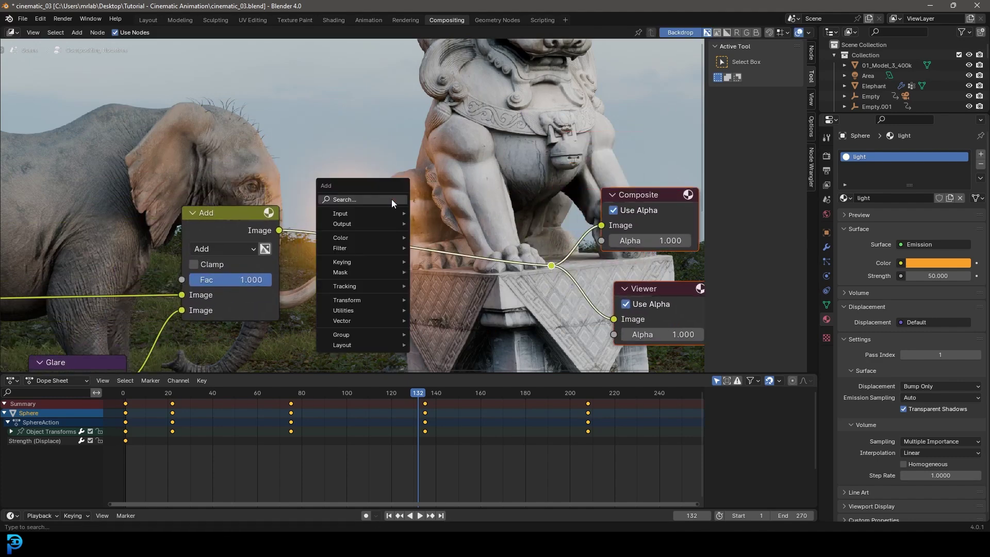
pyautogui.click(391, 199)
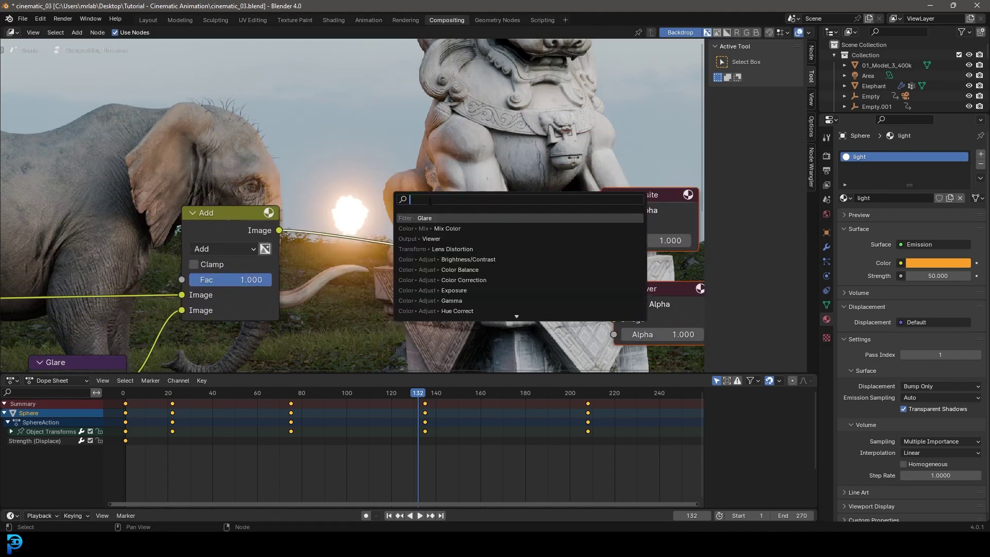
pyautogui.write('lense')
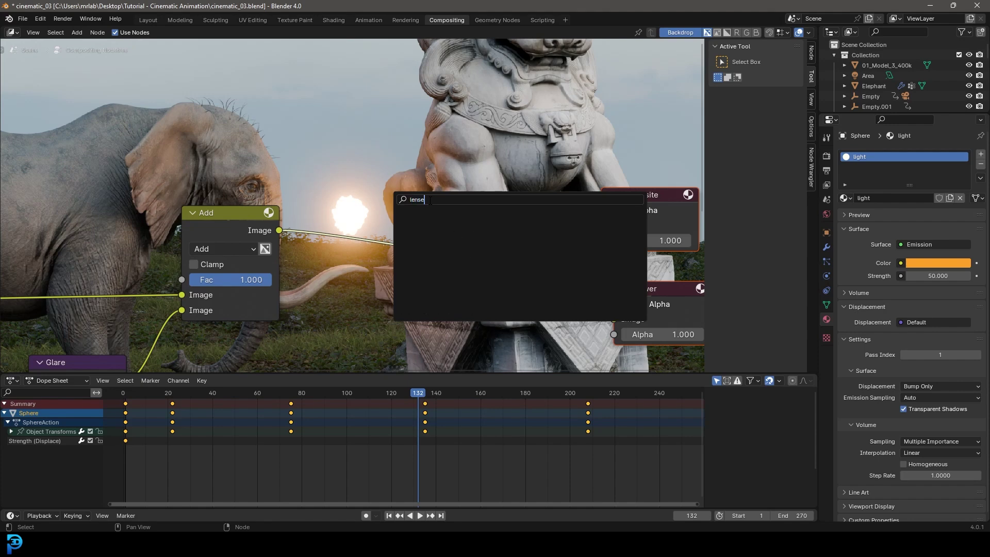
pyautogui.press('BackSpace')
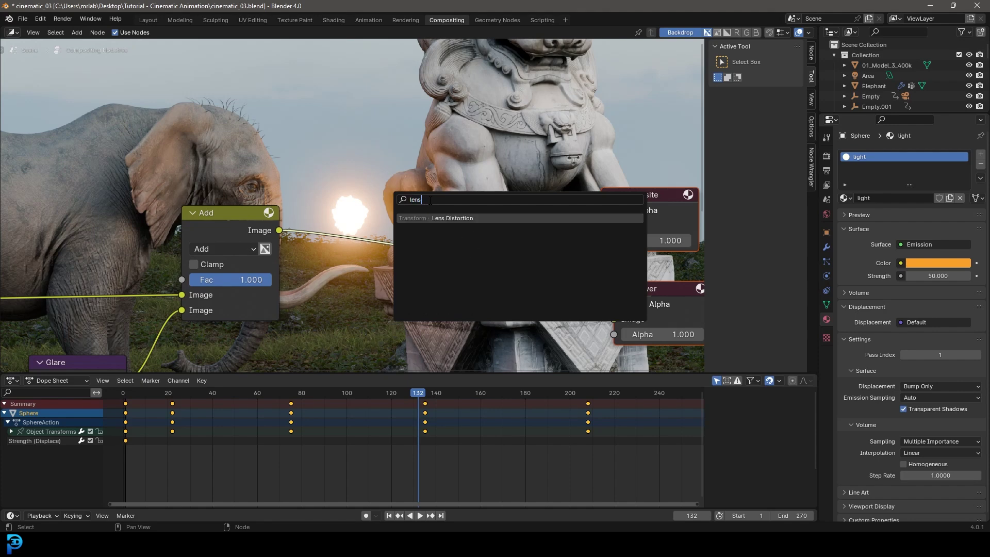
pyautogui.click(433, 219)
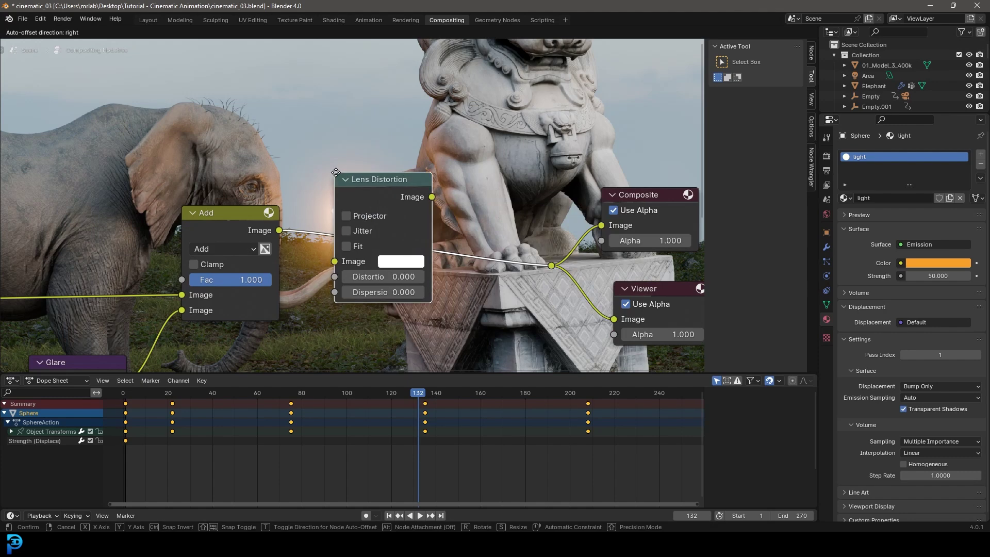
pyautogui.click(381, 181)
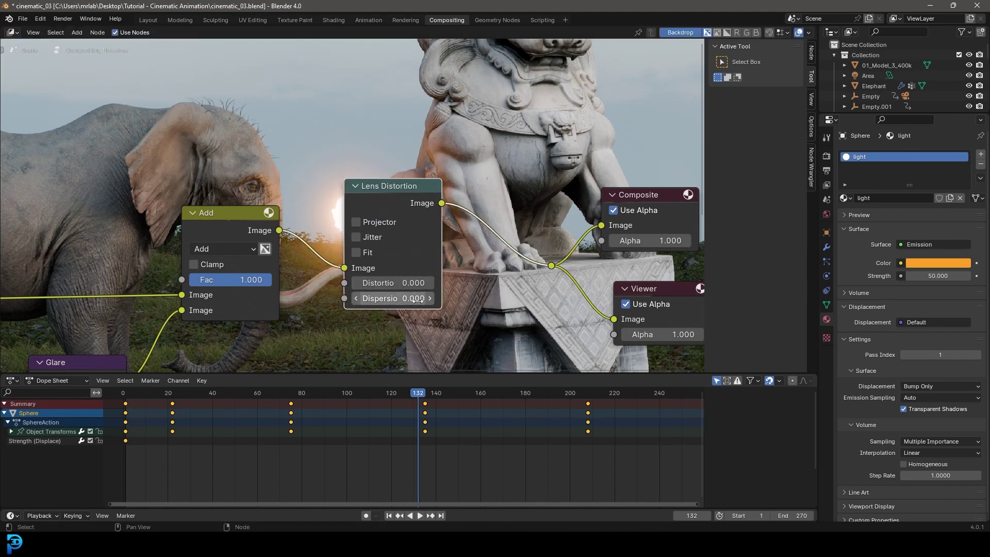
# Set the Lens Distortion node's Distortion and Dispersion both to 0.010
pyautogui.click(408, 284)
pyautogui.write('0.01')
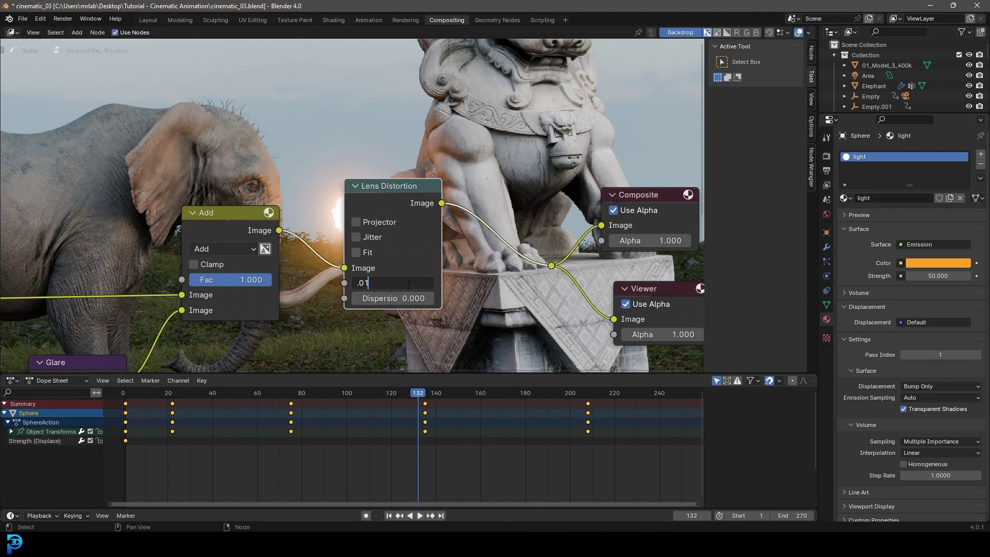
pyautogui.press('Return')
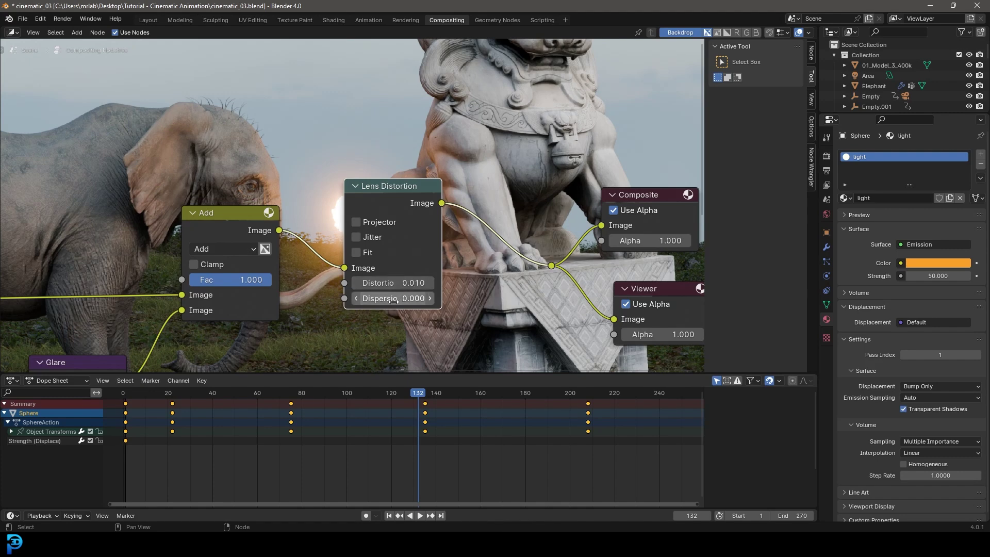
pyautogui.click(384, 299)
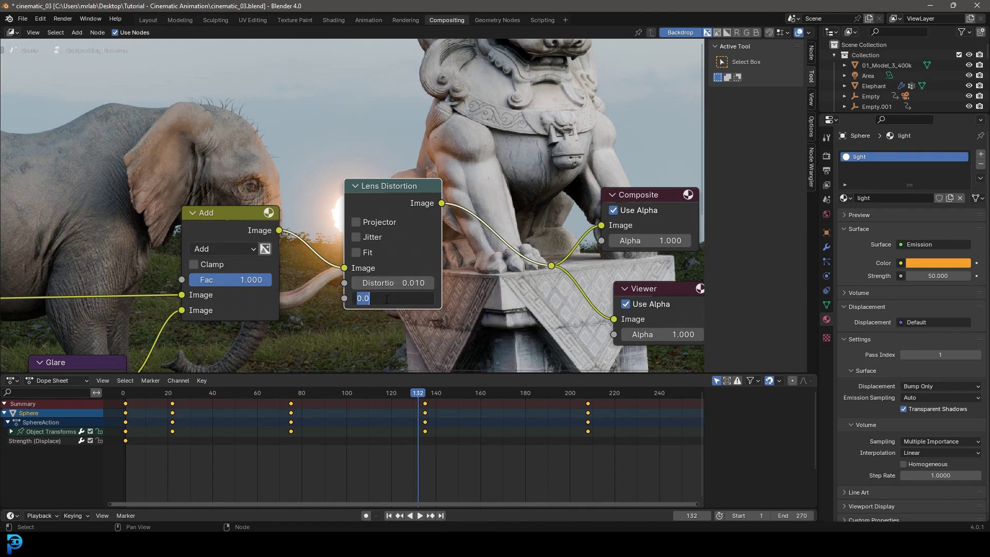
pyautogui.write('0.01')
pyautogui.press('Return')
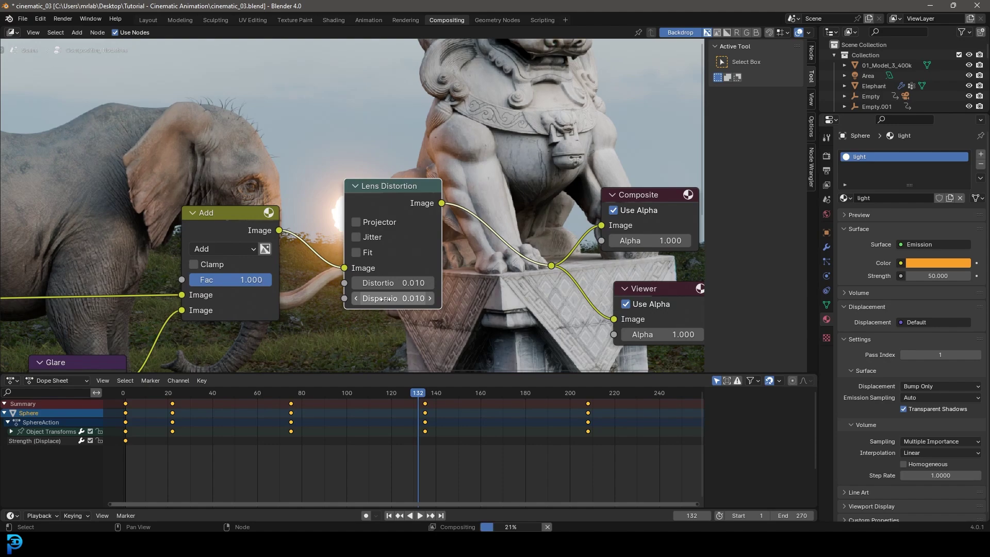
pyautogui.scroll(-1, 526, 268)
pyautogui.scroll(1, 583, 328)
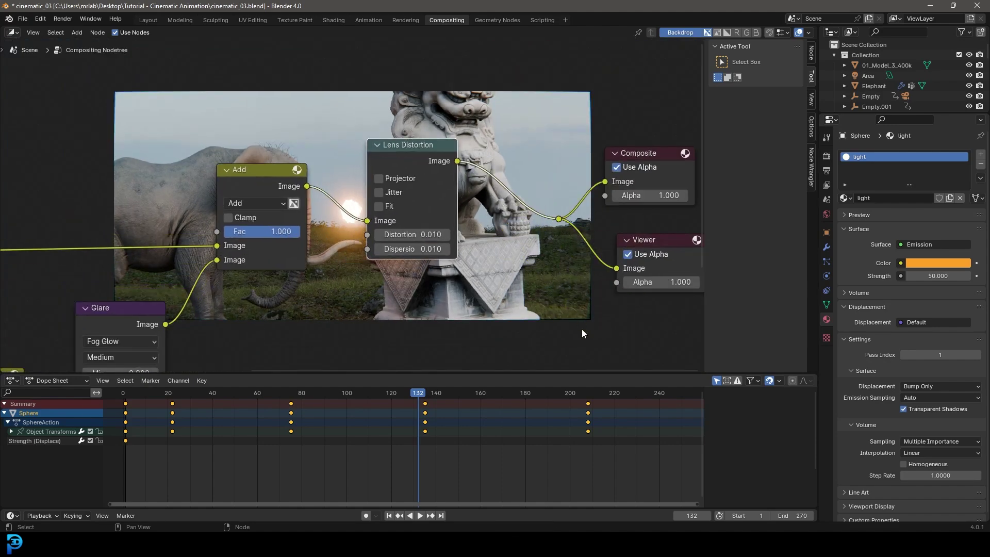
pyautogui.click(383, 208)
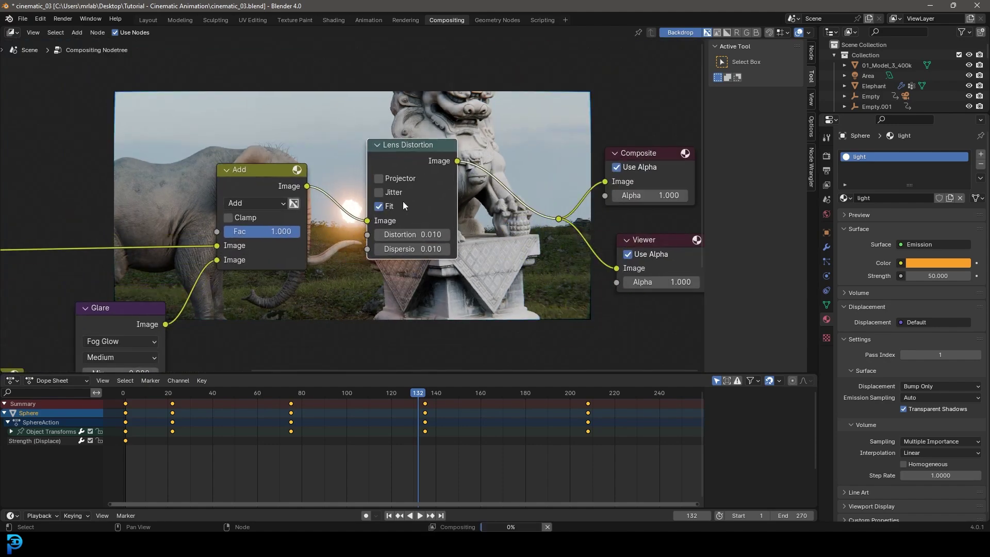
pyautogui.moveTo(314, 288); pyautogui.dragTo(330, 262, button='middle')
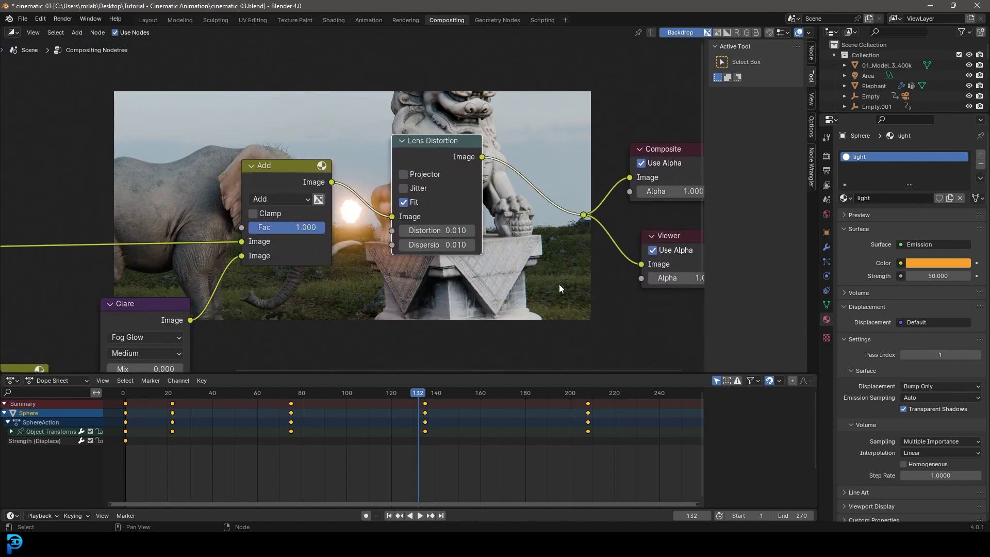
pyautogui.hotkey('alt', 'v')
pyautogui.hotkey('alt', 'v')
pyautogui.hotkey('alt', 'v')
pyautogui.hotkey('alt', 'v')
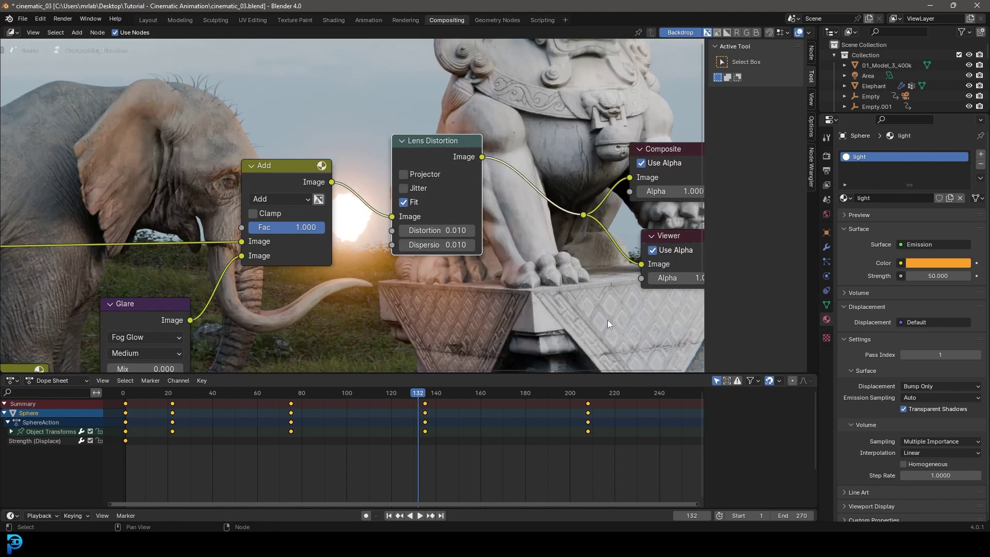
pyautogui.moveTo(632, 321); pyautogui.dragTo(582, 270, button='middle')
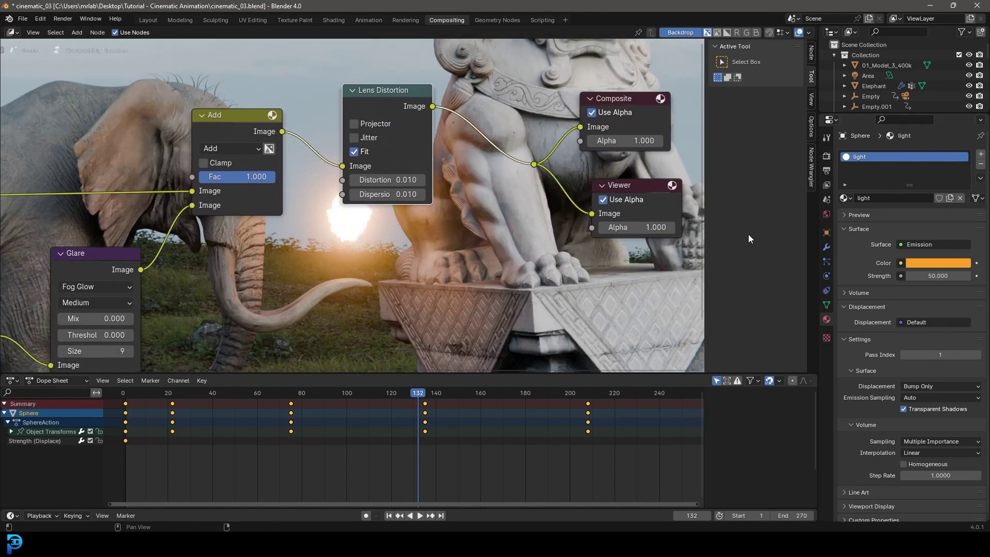
pyautogui.scroll(-1, 508, 325)
pyautogui.press('Left')
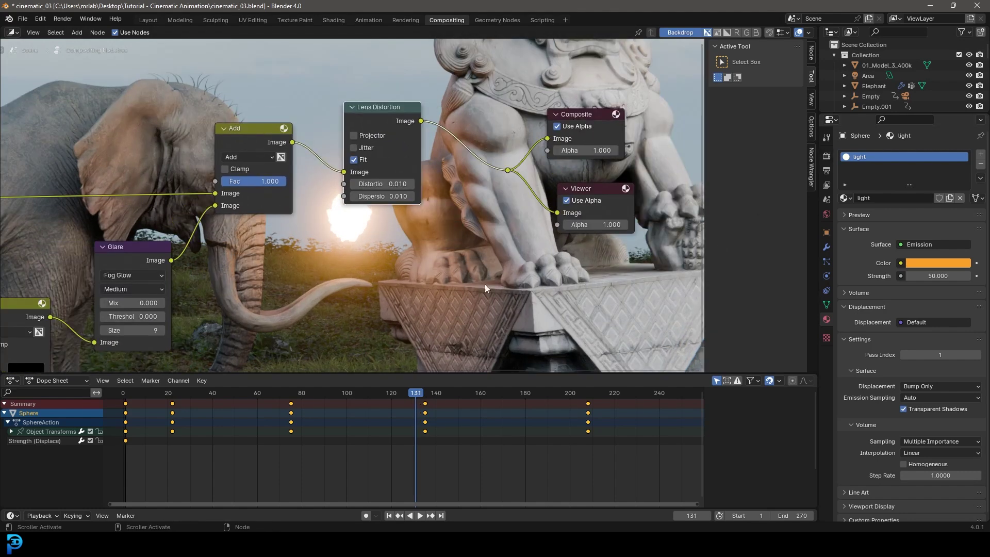
pyautogui.press('v')
pyautogui.press('v')
pyautogui.press('v')
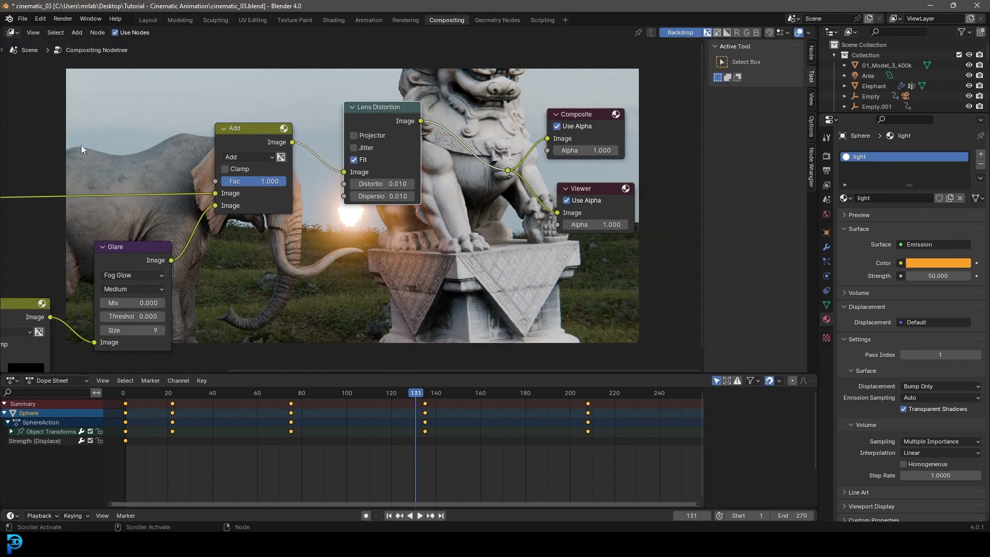
pyautogui.moveTo(413, 213); pyautogui.dragTo(483, 147, button='middle')
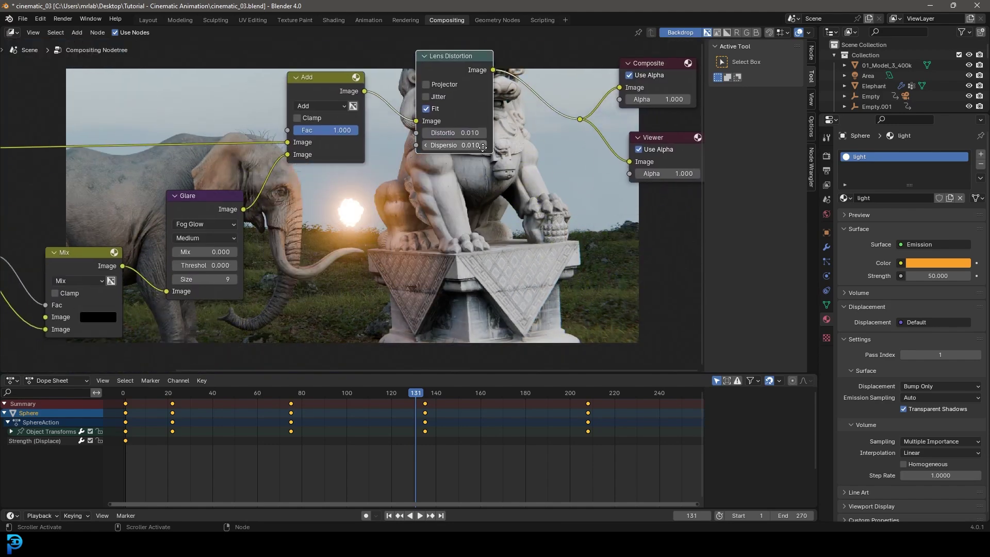
pyautogui.scroll(-2, 482, 147)
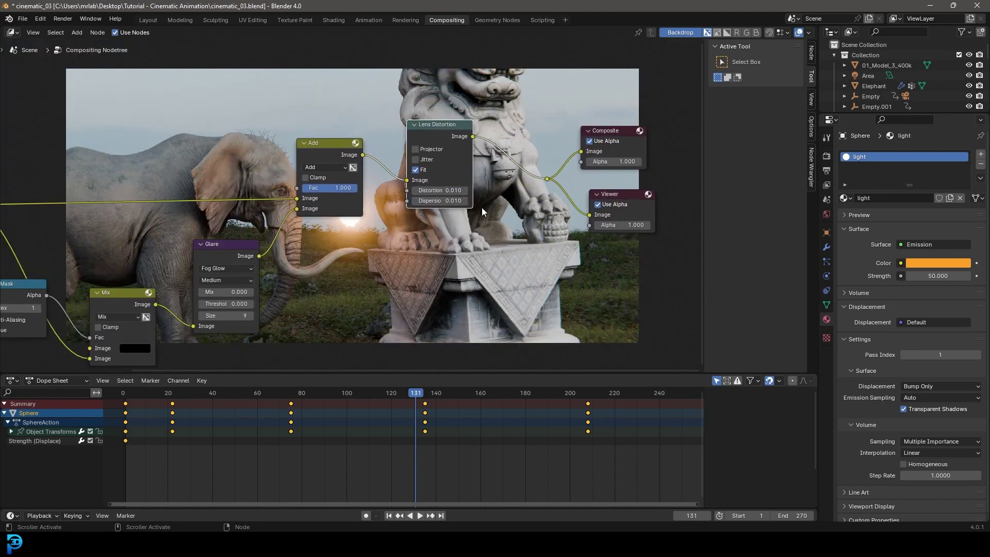
# Switch to the Layout workspace, show Render properties, and scrub the timeline to the start
pyautogui.click(153, 20)
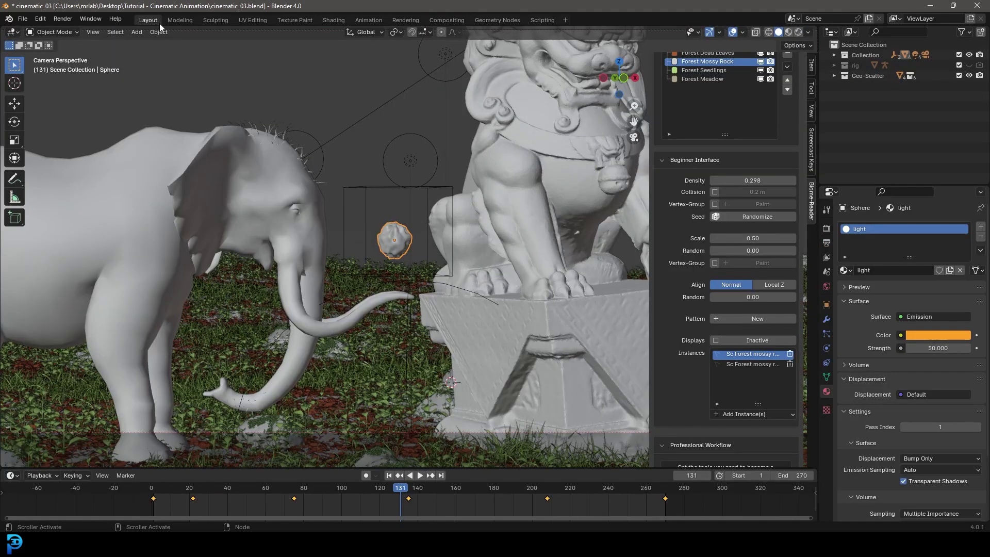
pyautogui.scroll(-5, 470, 187)
pyautogui.click(826, 228)
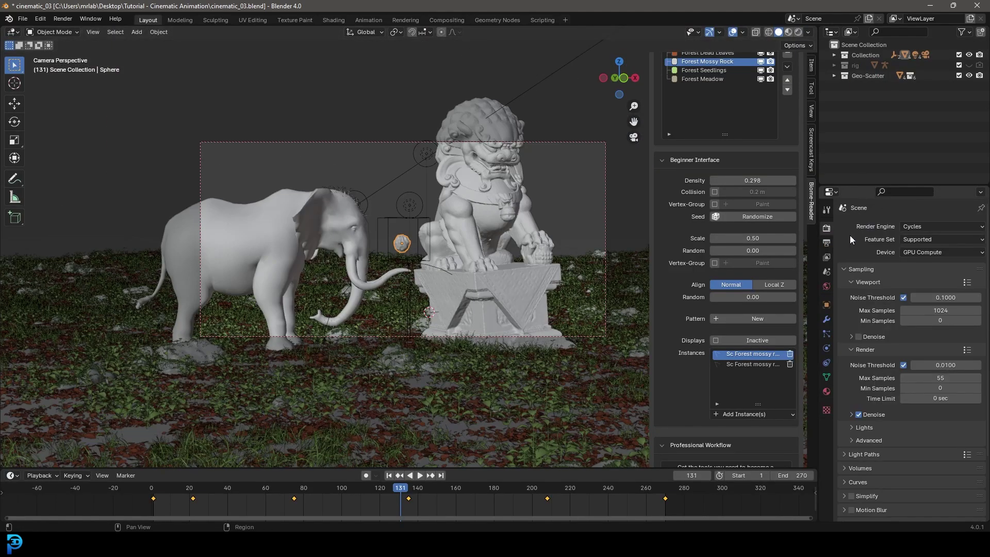
pyautogui.scroll(-3, 853, 268)
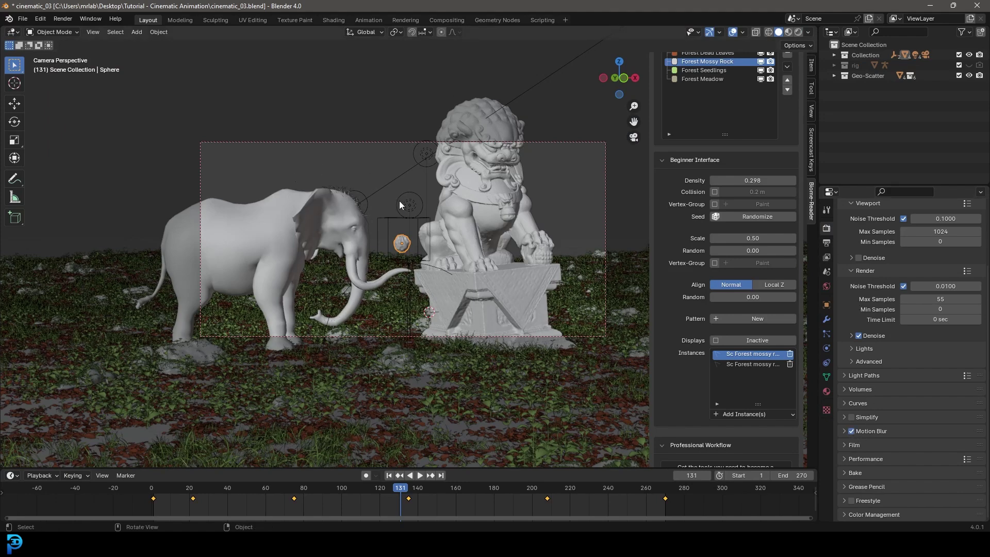
pyautogui.moveTo(395, 493); pyautogui.dragTo(143, 498)
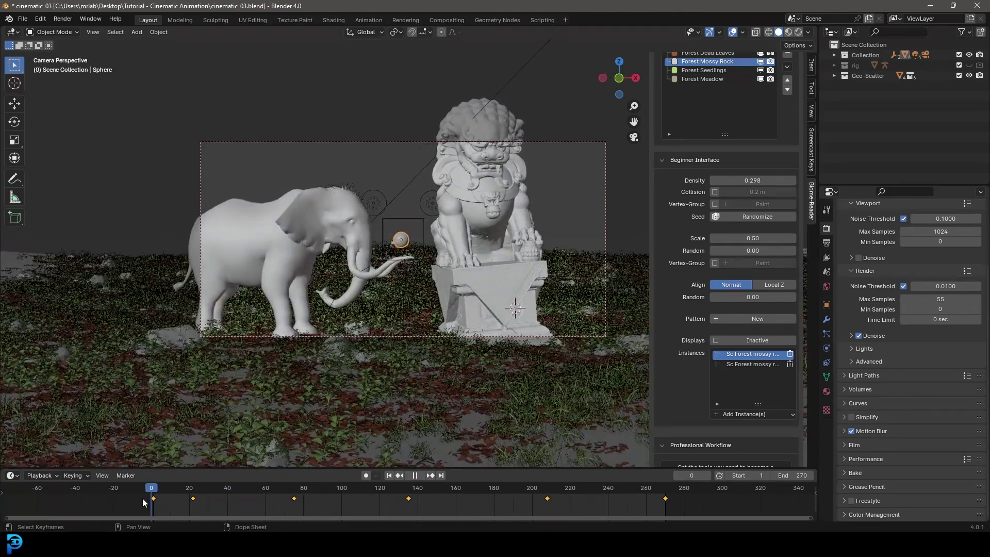
# Save the blend file and minimize Blender
pyautogui.hotkey('ctrl', 's')
pyautogui.scroll(3, 373, 225)
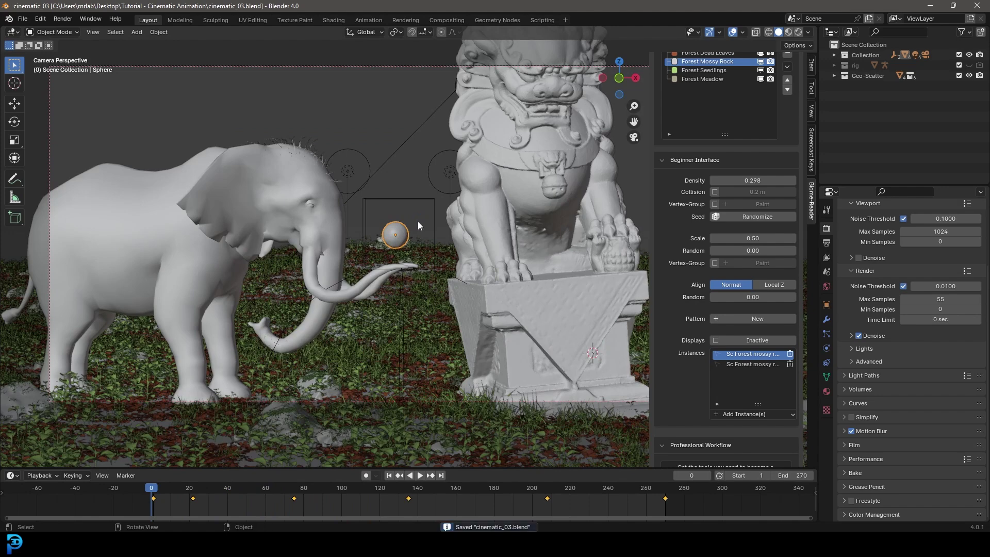
pyautogui.click(929, 5)
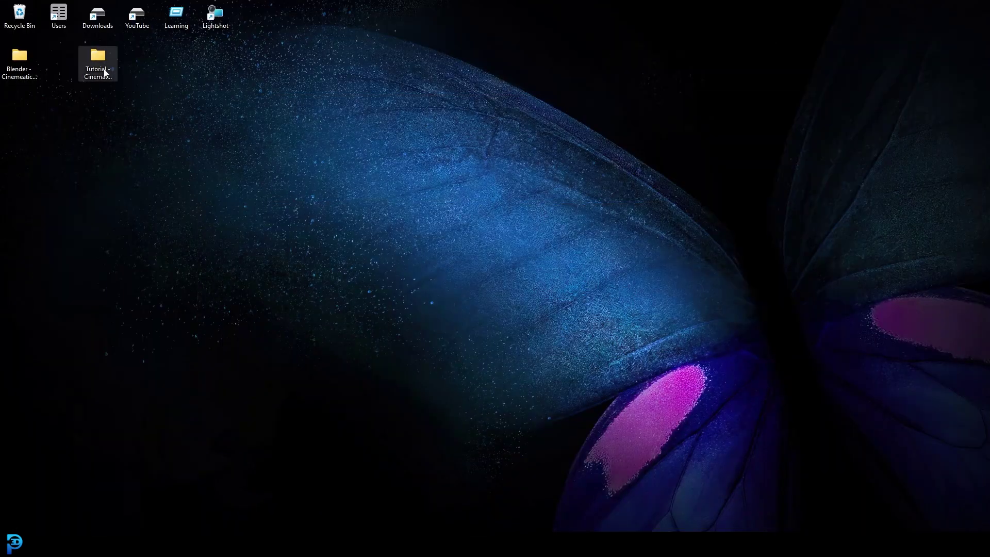
# Create a new desktop folder named SEQ
pyautogui.rightClick(184, 98)
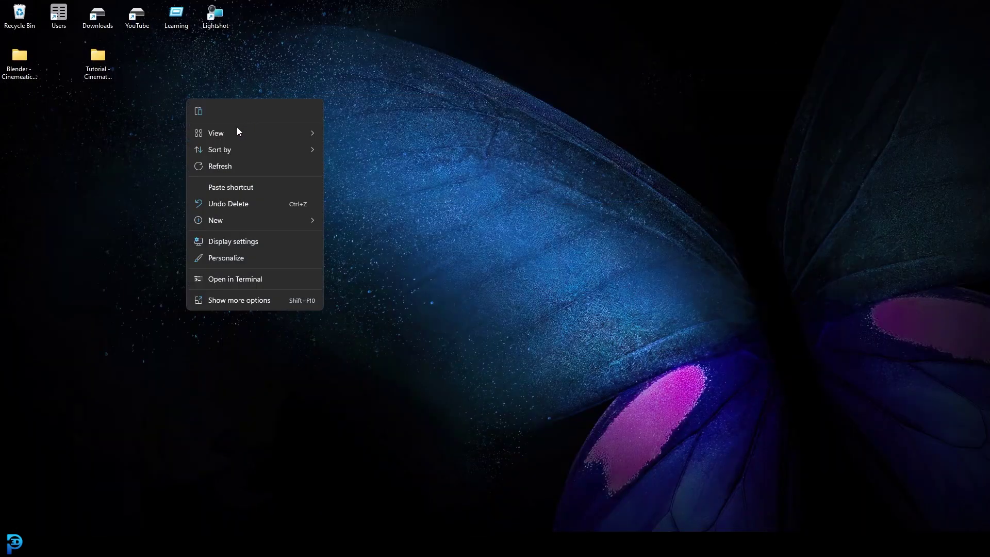
pyautogui.moveTo(242, 218)
pyautogui.click(351, 221)
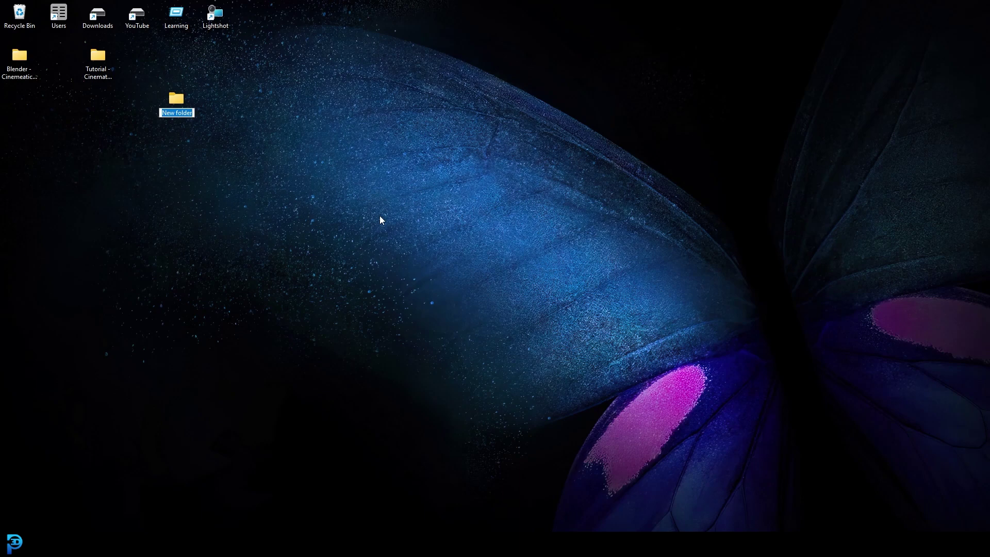
pyautogui.write('SEQ')
pyautogui.press('Return')
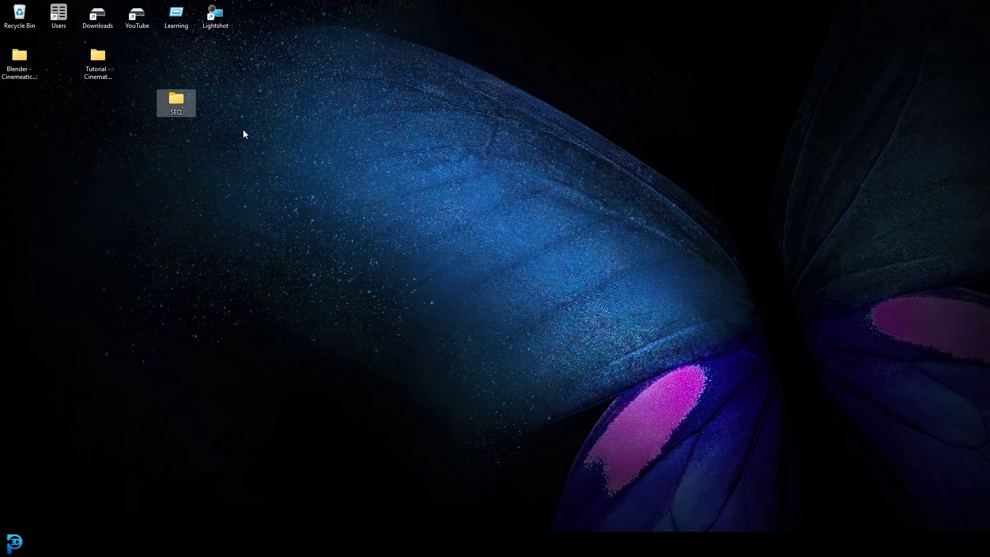
# Move SEQ lower on the desktop, open it to confirm it's empty, and close it
pyautogui.moveTo(176, 117); pyautogui.dragTo(204, 154)
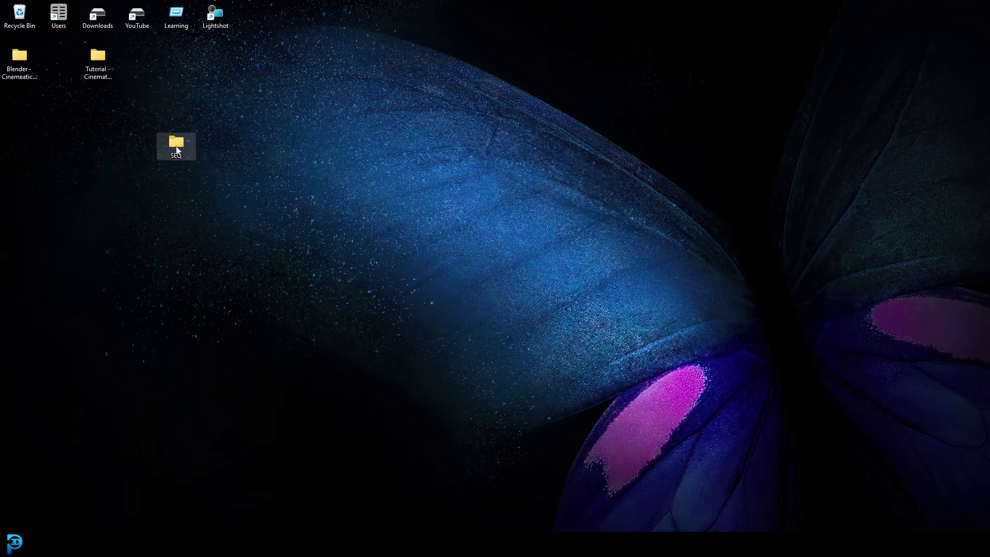
pyautogui.doubleClick(179, 150)
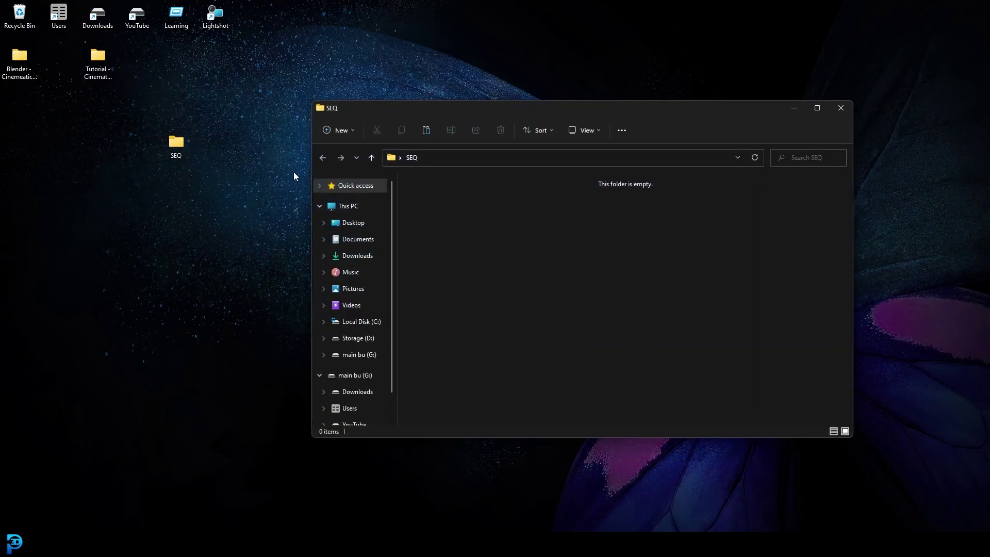
pyautogui.click(840, 108)
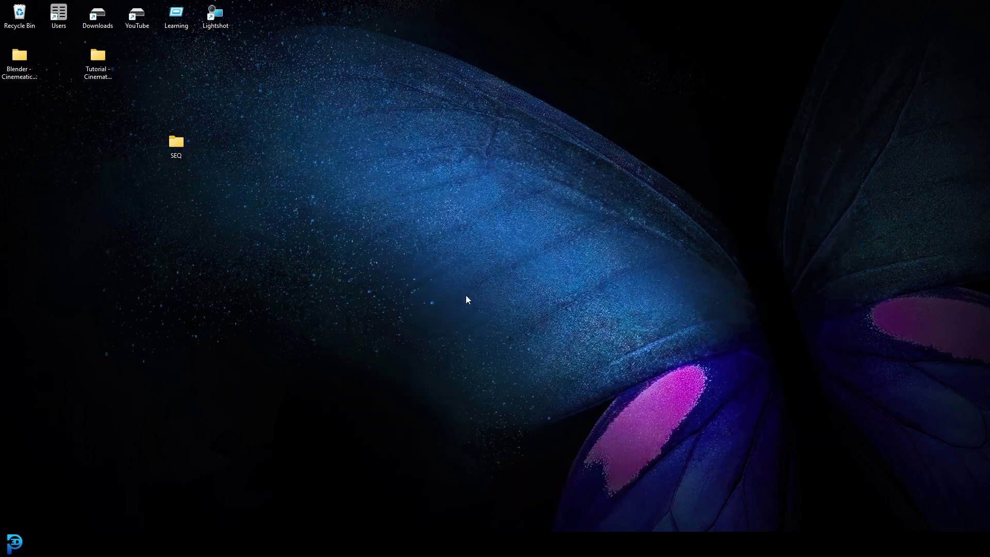
# Point the render output path to Desktop\SEQ, keeping PNG as the file format
pyautogui.click(459, 487)
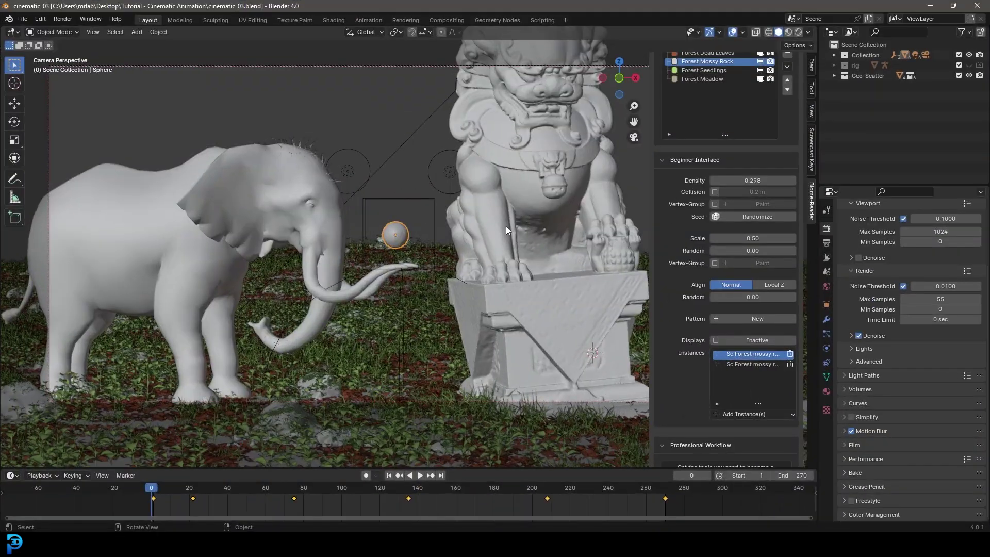
pyautogui.click(827, 243)
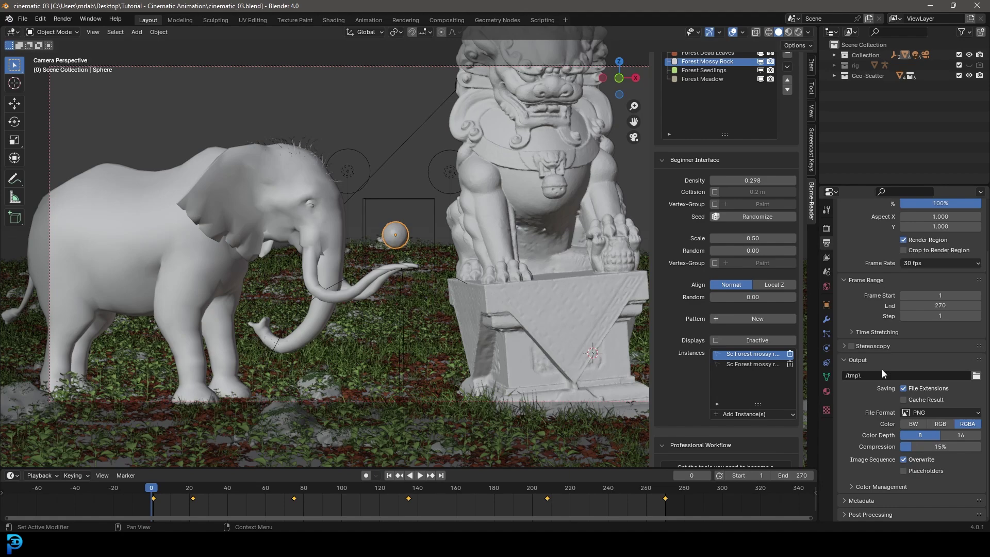
pyautogui.click(976, 375)
pyautogui.click(253, 248)
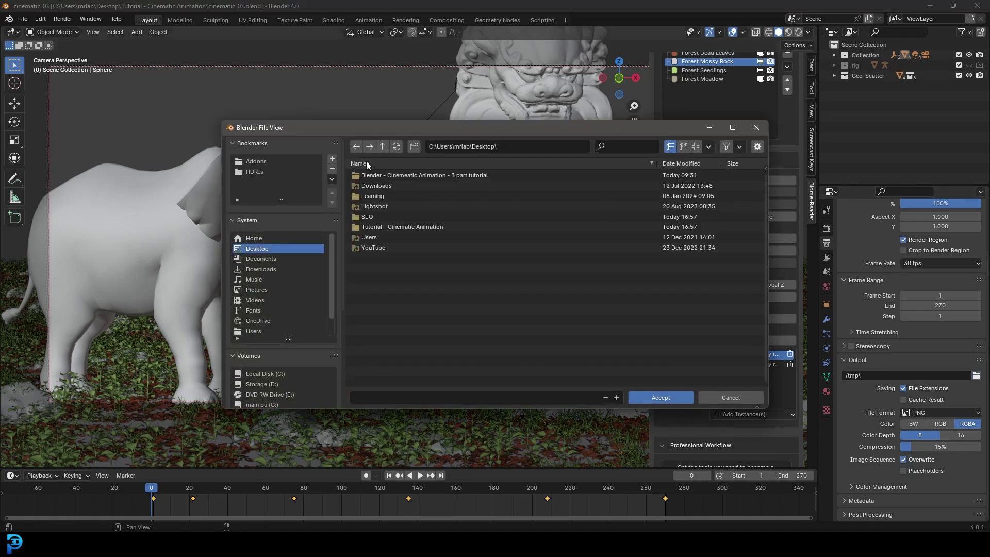
pyautogui.doubleClick(374, 216)
pyautogui.click(649, 398)
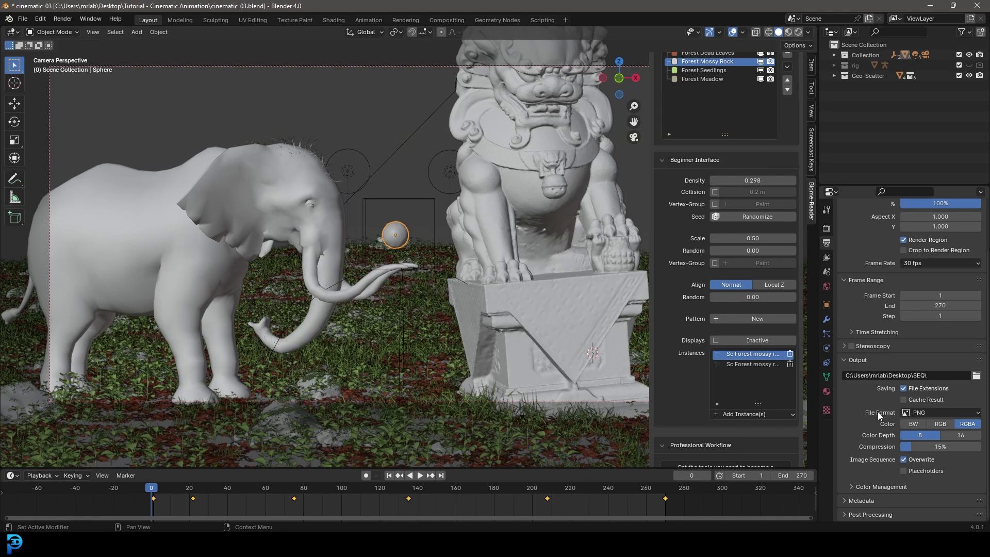
pyautogui.click(919, 413)
pyautogui.scroll(-4, 333, 219)
pyautogui.scroll(3, 382, 233)
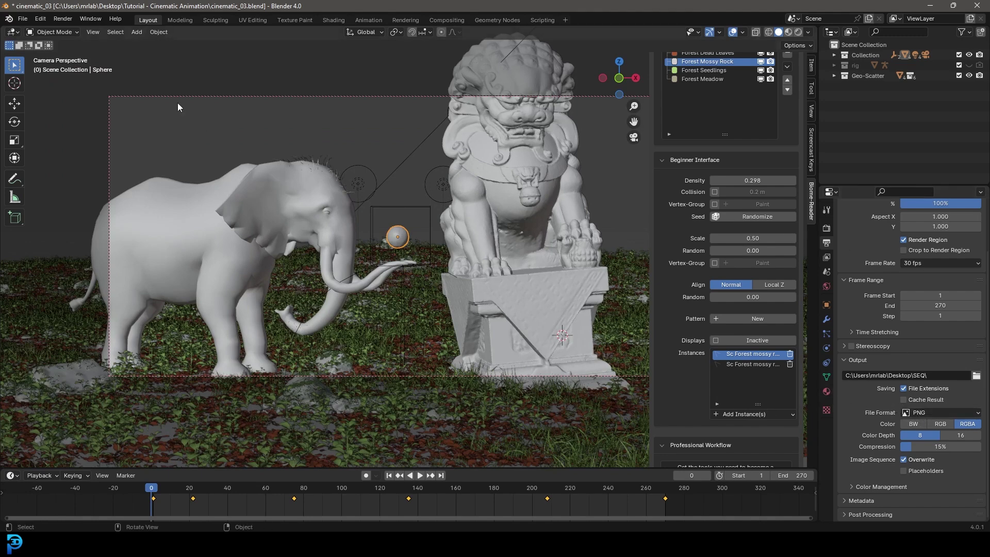
# Render the animation, then minimize Blender and open the desktop SEQ folder
pyautogui.click(63, 19)
pyautogui.click(930, 6)
pyautogui.doubleClick(189, 150)
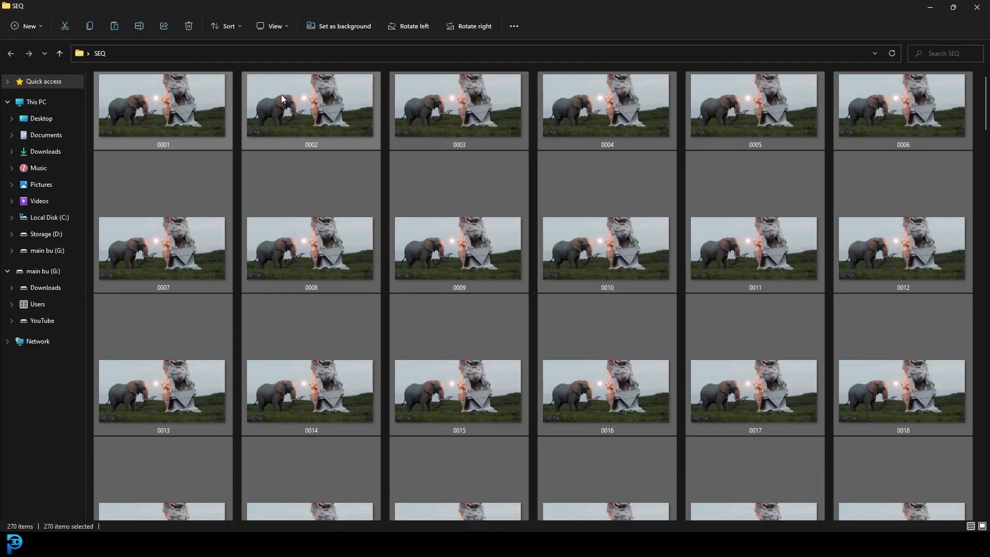
# Scroll through the SEQ frames, then launch a new Blender 4.0 session from the taskbar
pyautogui.scroll(-8, 464, 183)
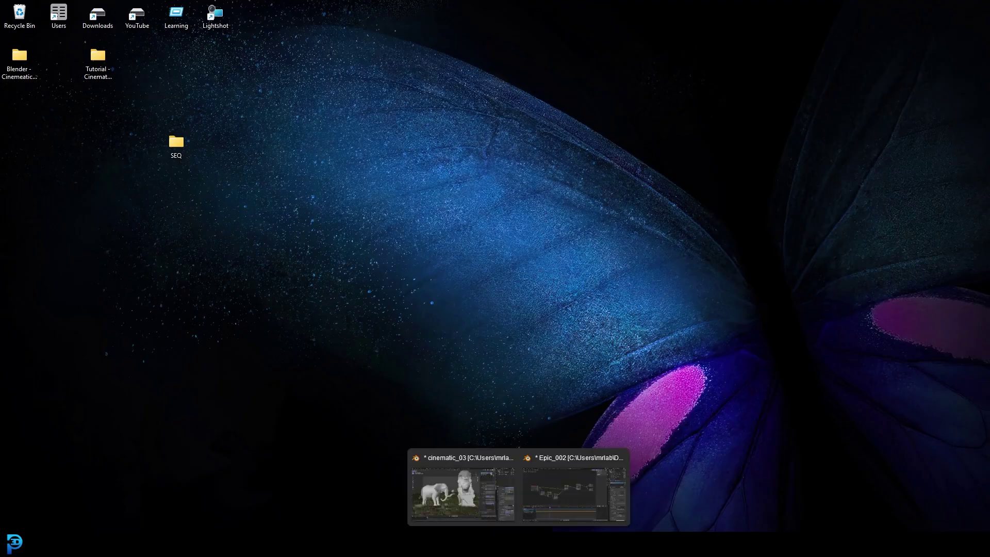
pyautogui.rightClick(518, 544)
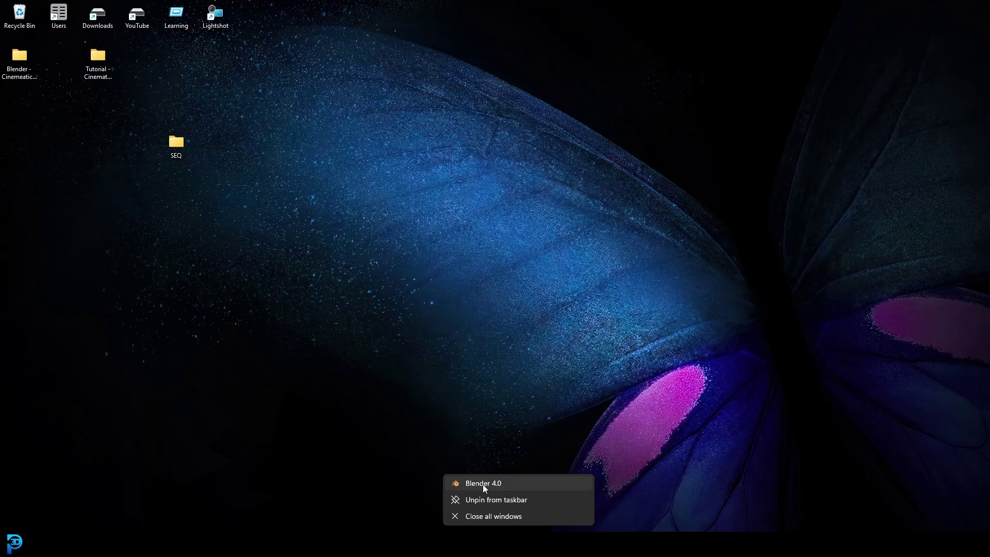
pyautogui.click(483, 484)
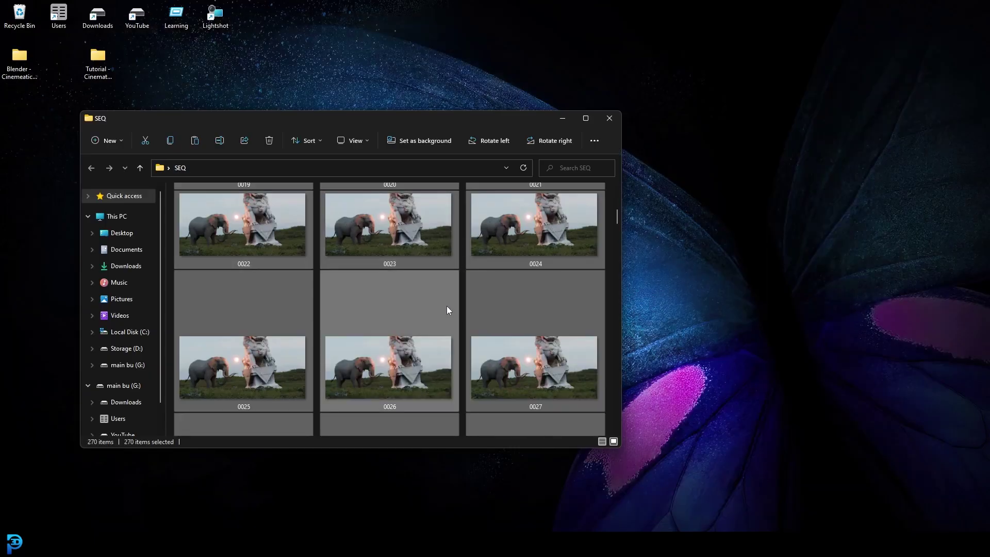
pyautogui.scroll(1, 480, 297)
pyautogui.moveTo(617, 224); pyautogui.dragTo(617, 432)
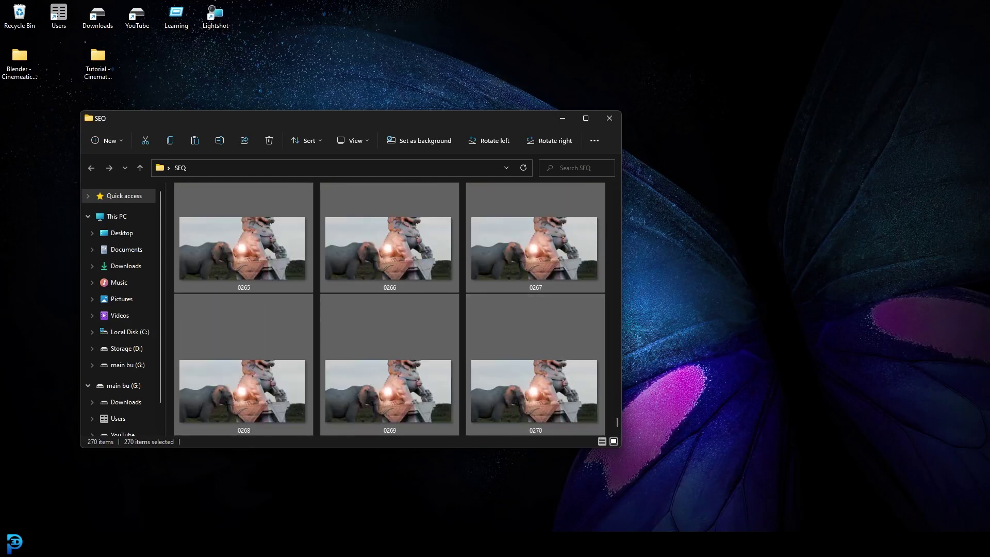
pyautogui.hotkey('alt', 'Tab')
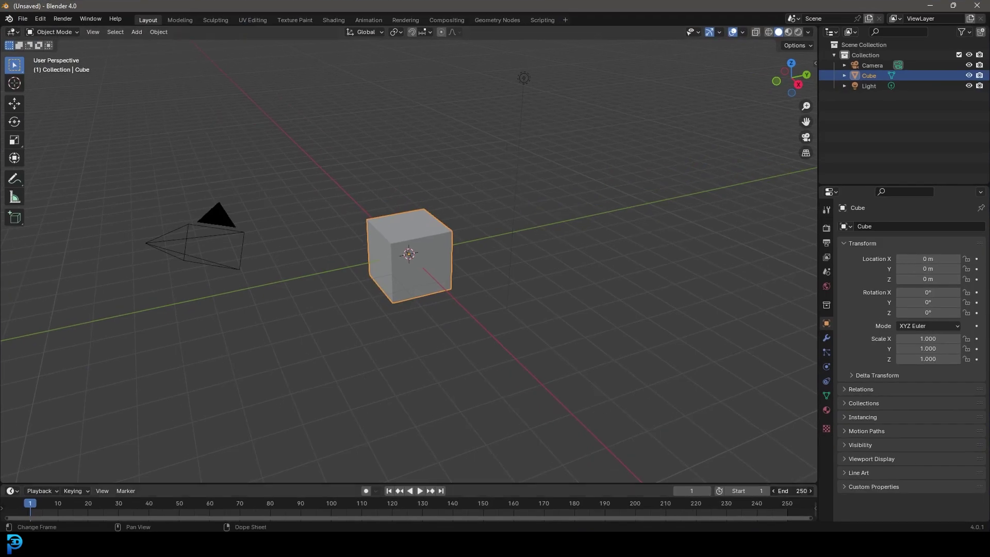
# Set the new scene's end frame to 270
pyautogui.click(780, 490)
pyautogui.write('270')
pyautogui.press('Return')
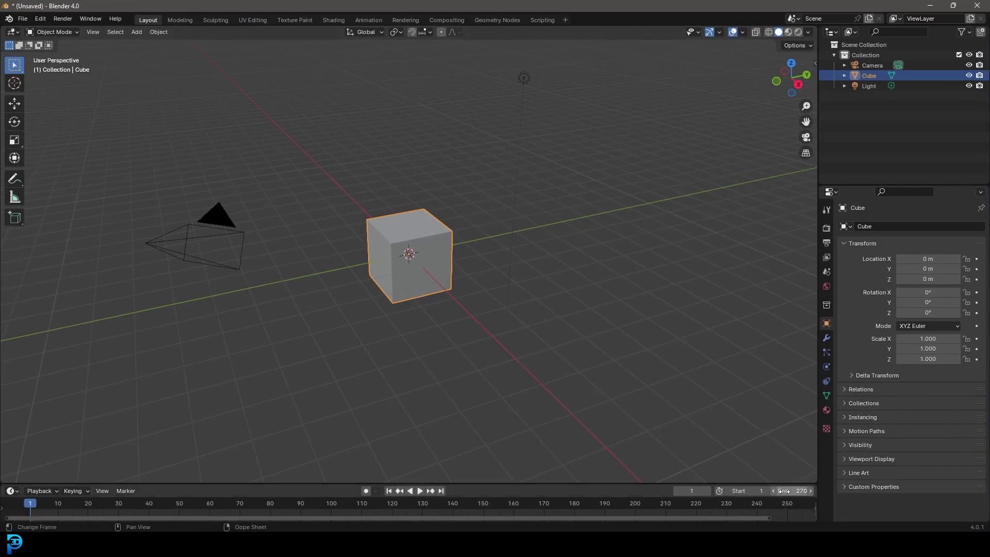
# Set the output Resolution Y to 900
pyautogui.click(826, 245)
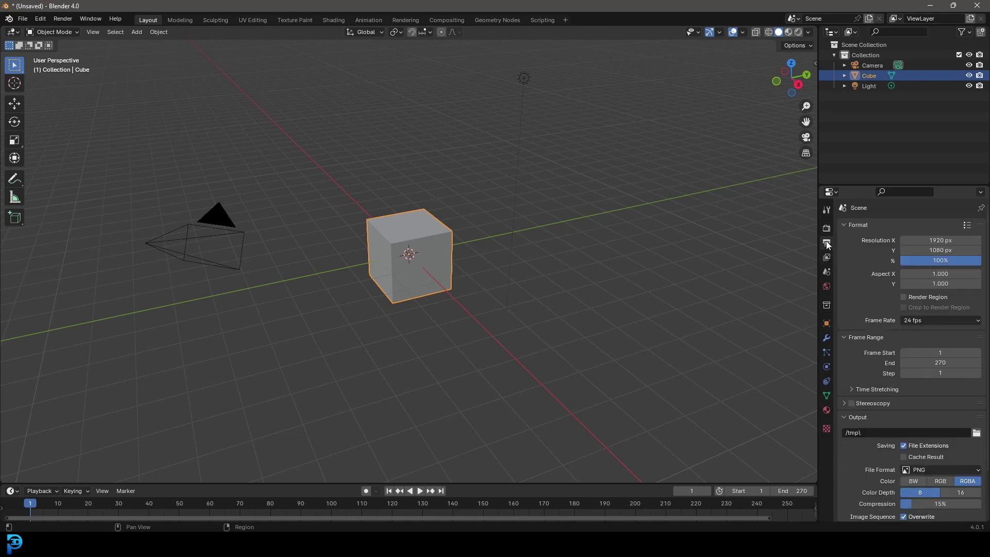
pyautogui.click(933, 250)
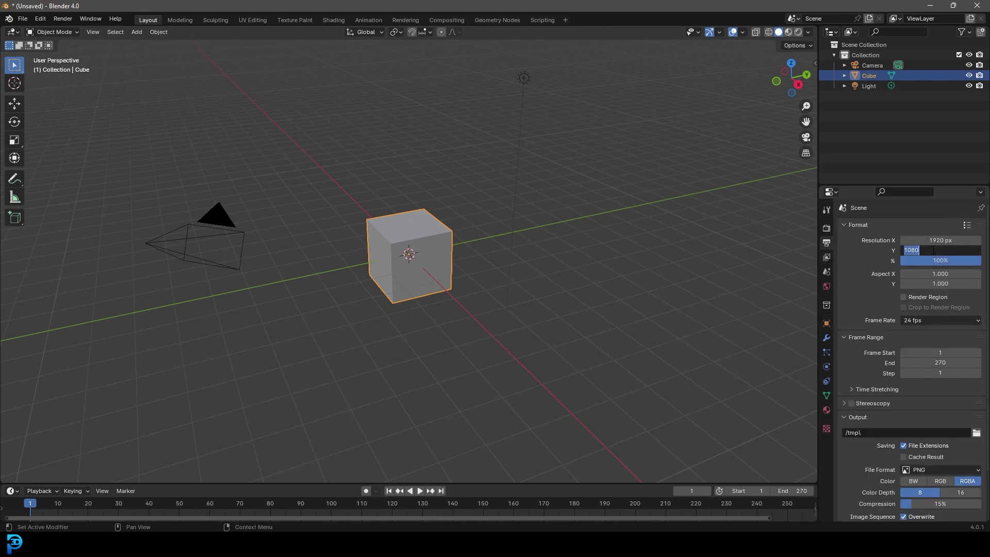
pyautogui.write('900')
pyautogui.press('Return')
pyautogui.click(929, 5)
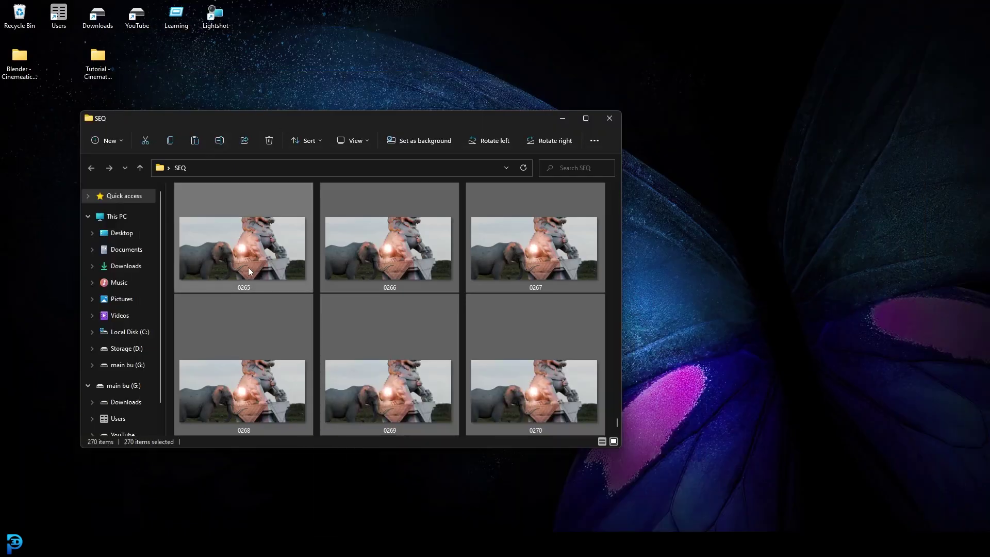
pyautogui.rightClick(245, 247)
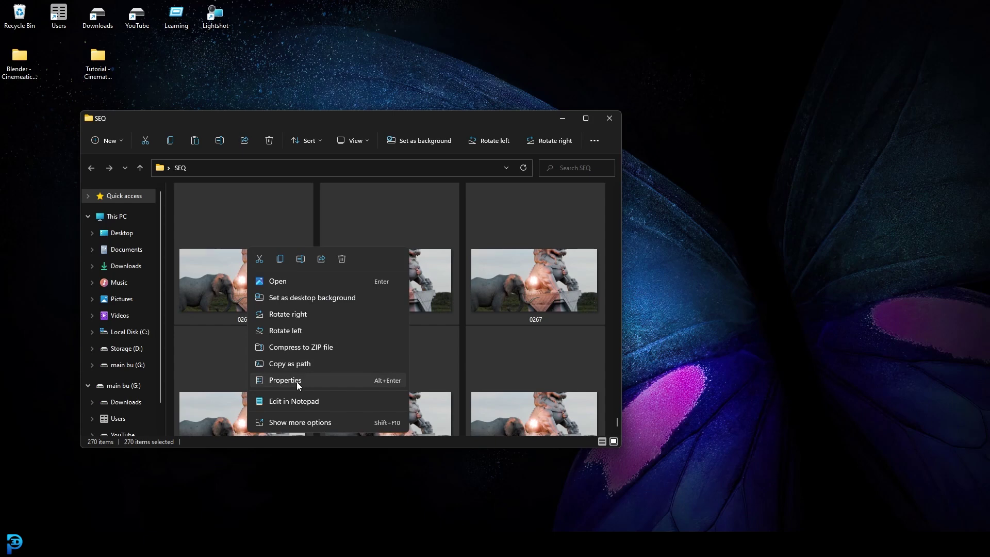
pyautogui.click(277, 380)
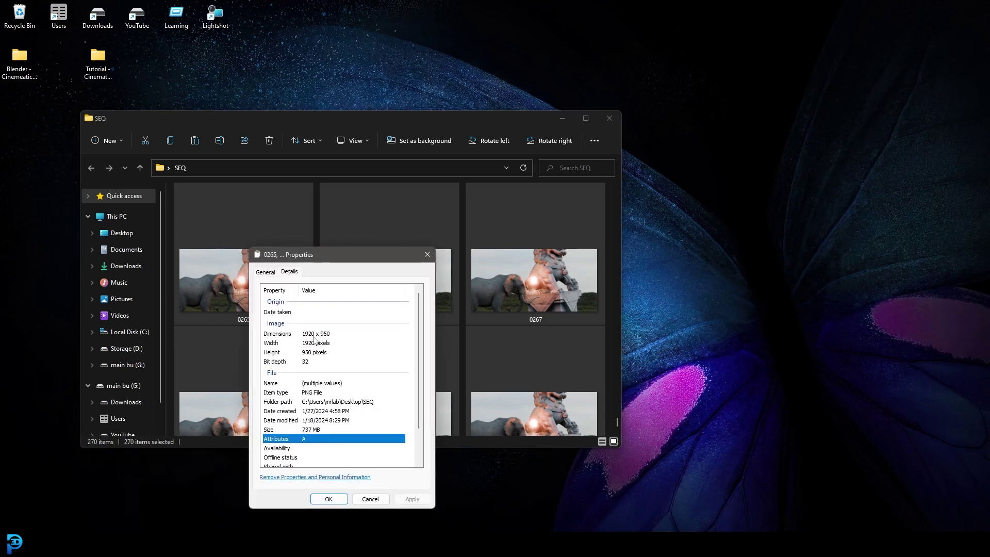
pyautogui.moveTo(320, 253); pyautogui.dragTo(447, 168)
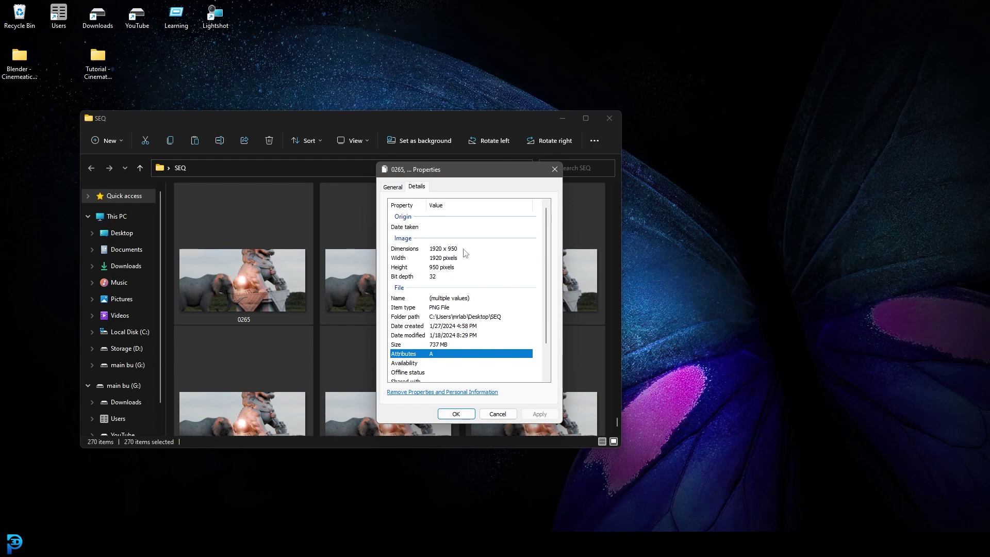
pyautogui.click(554, 169)
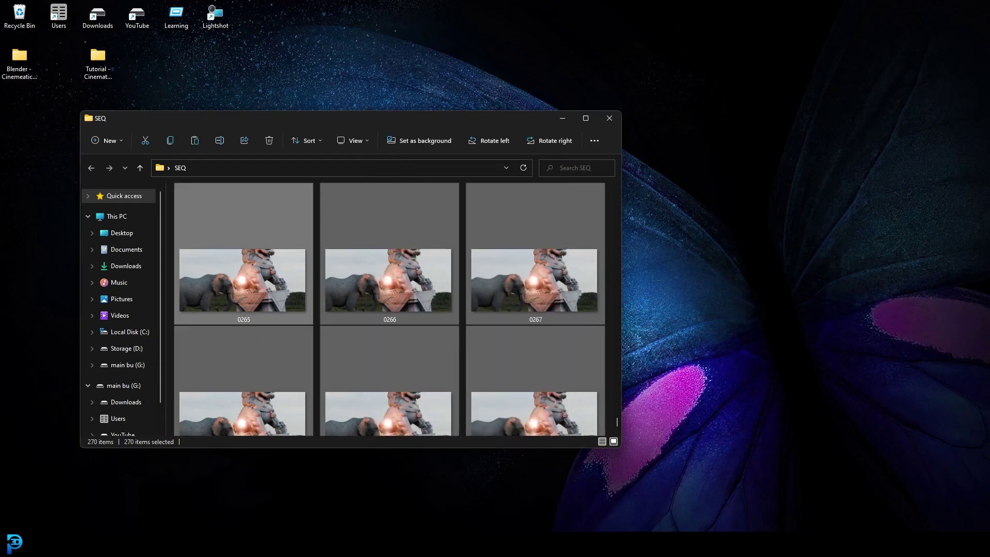
# Change the output Resolution Y to 950
pyautogui.moveTo(518, 545)
pyautogui.click(632, 490)
pyautogui.doubleClick(928, 252)
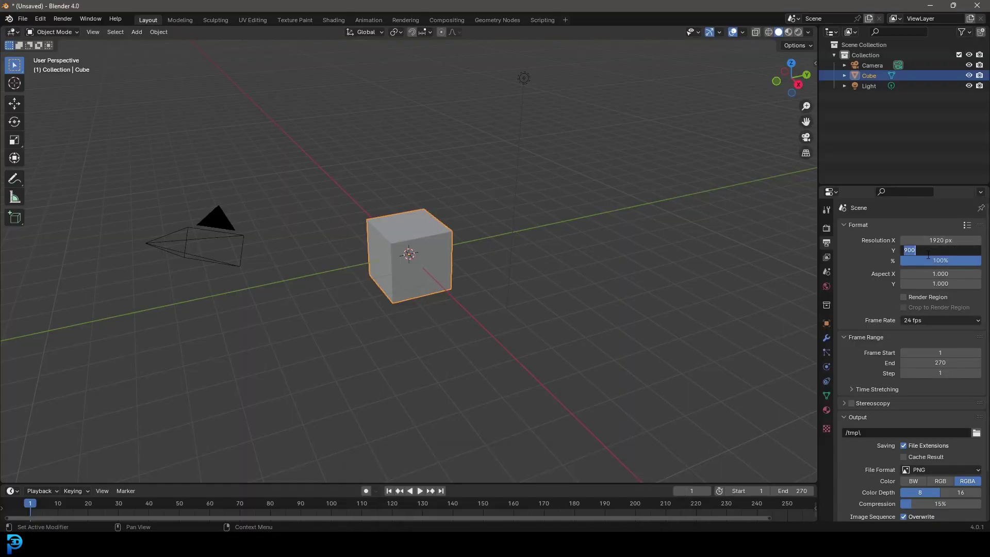
pyautogui.moveTo(928, 254); pyautogui.dragTo(909, 251)
pyautogui.write('50')
pyautogui.press('Return')
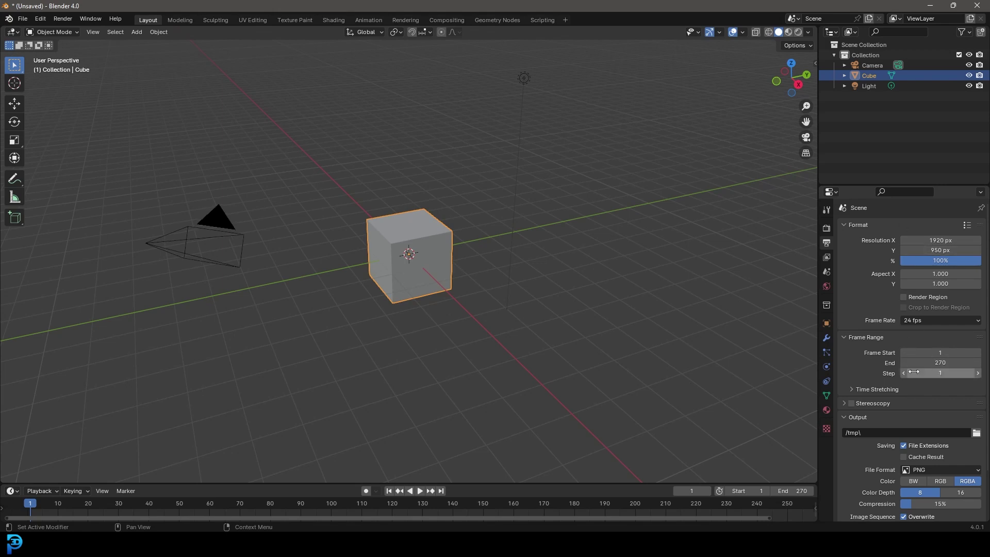
# Set the output folder to the Desktop and the file format to FFmpeg Video
pyautogui.click(983, 433)
pyautogui.click(261, 248)
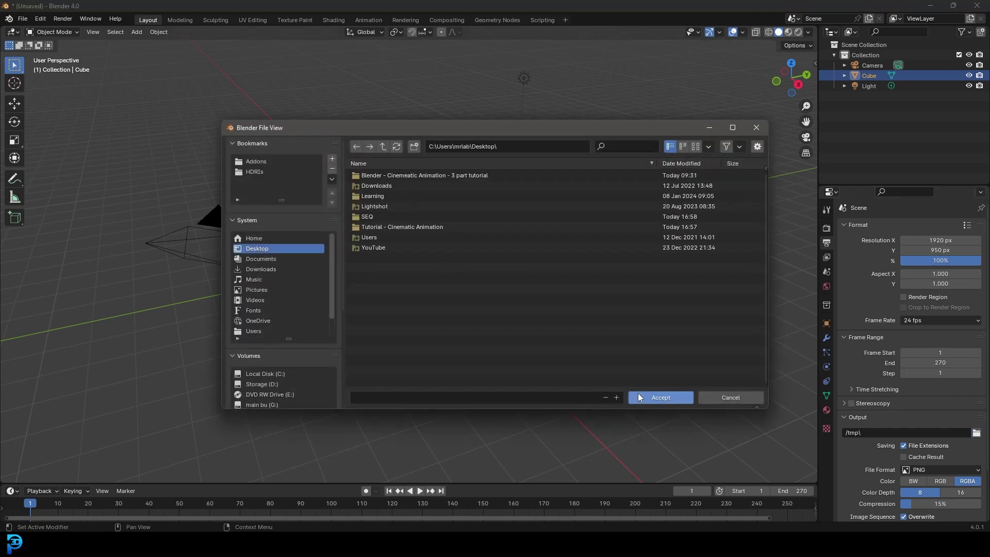
pyautogui.click(639, 395)
pyautogui.click(920, 469)
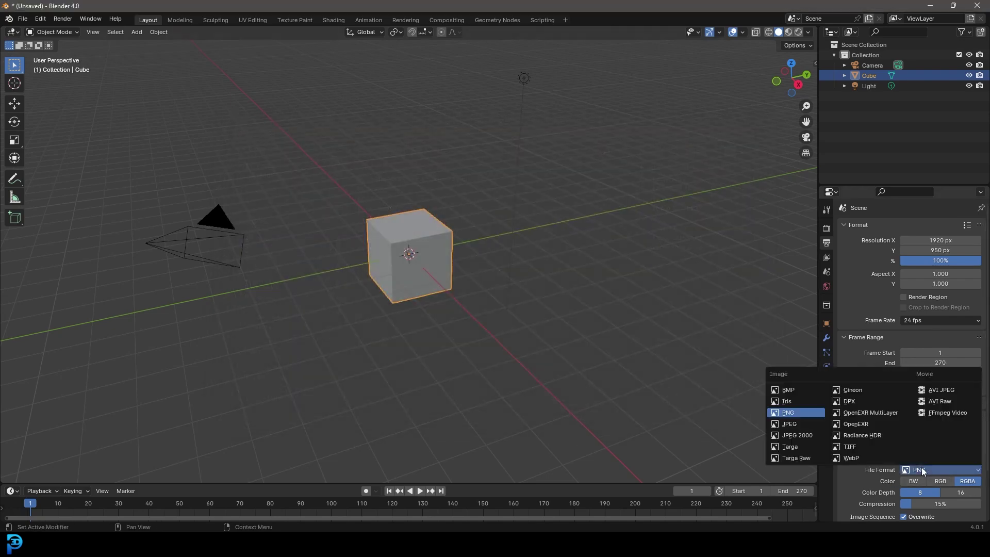
pyautogui.click(946, 412)
# Set the encoding container to MPEG-4 and save the file
pyautogui.scroll(-1, 882, 436)
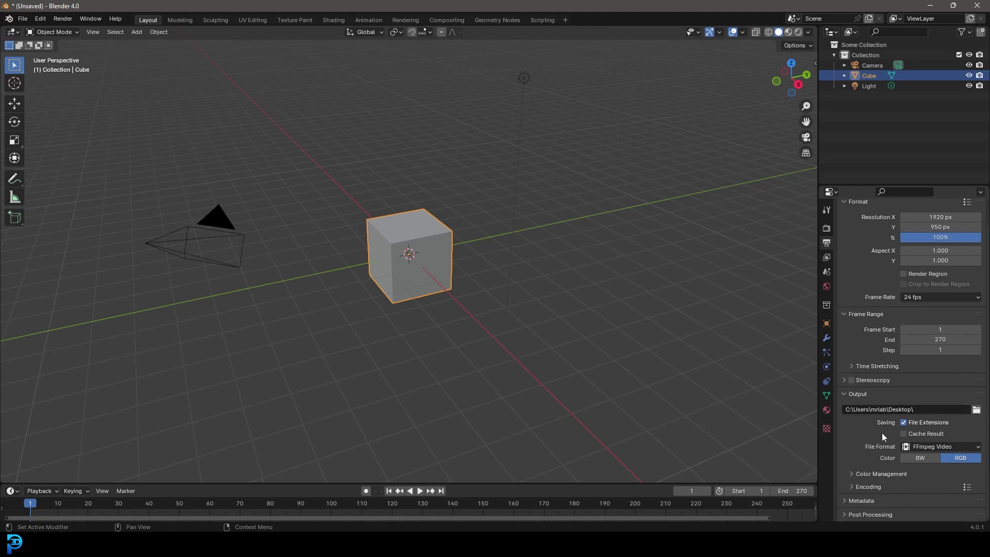
pyautogui.click(861, 487)
pyautogui.scroll(-4, 865, 482)
pyautogui.click(938, 418)
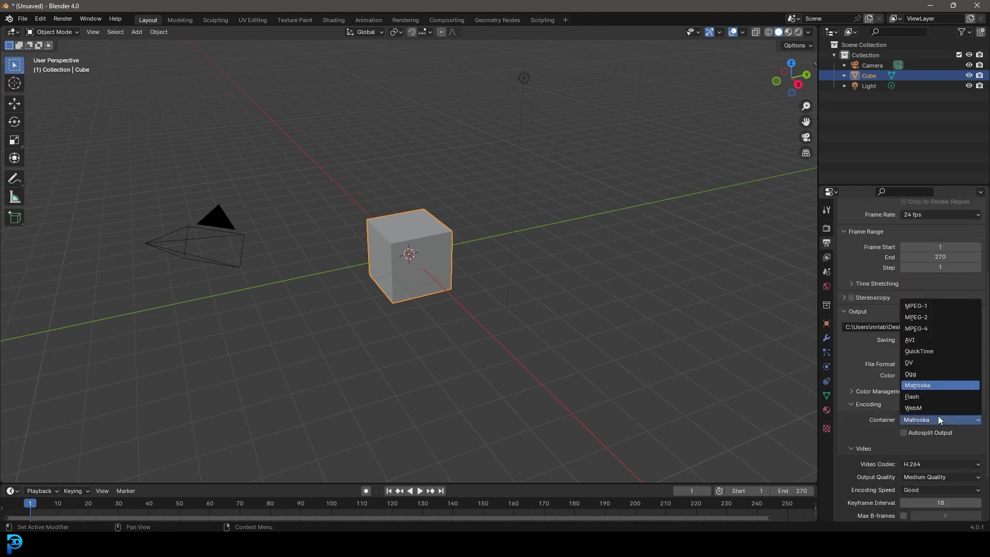
pyautogui.click(935, 329)
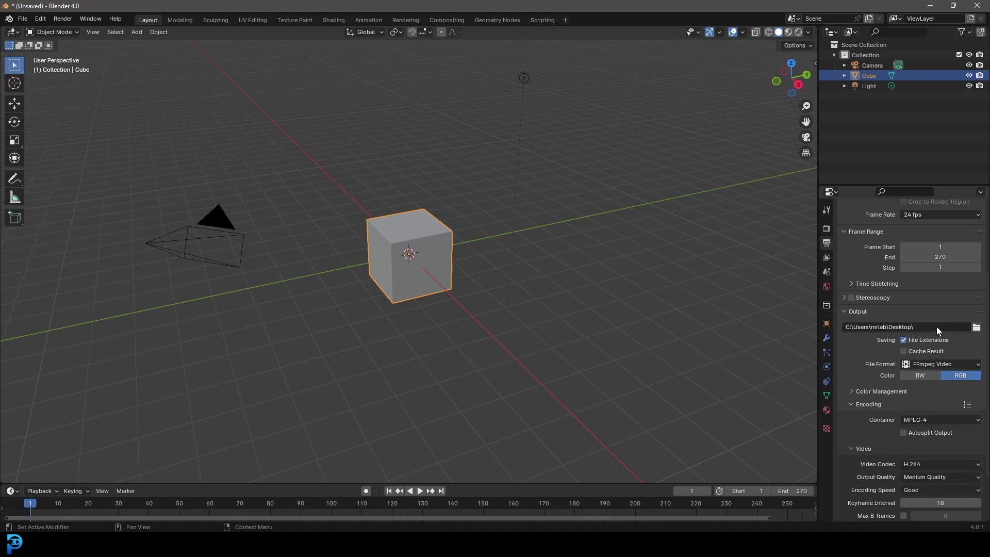
pyautogui.hotkey('ctrl', 's')
# Dismiss the save window and add a Video Editing workspace
pyautogui.click(761, 128)
pyautogui.click(566, 20)
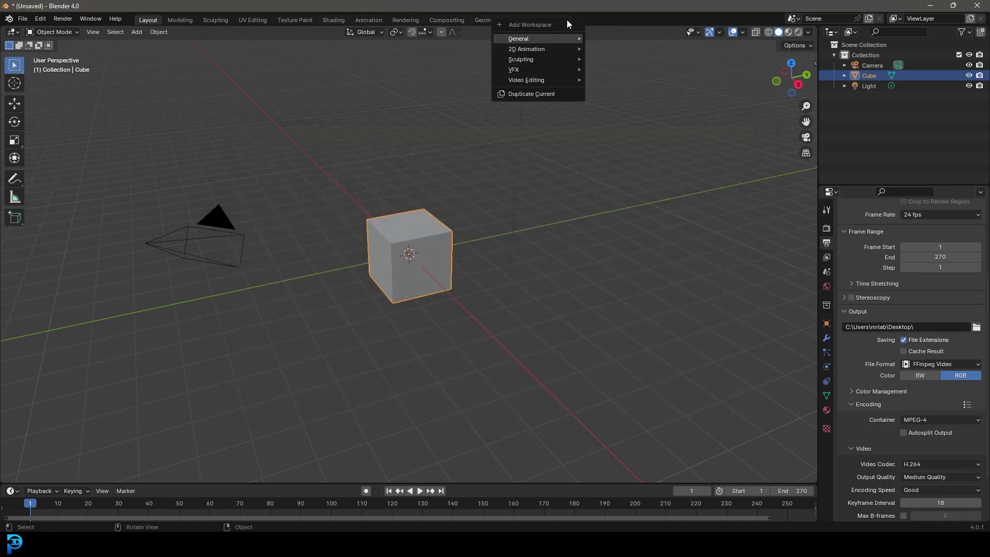
pyautogui.moveTo(548, 79)
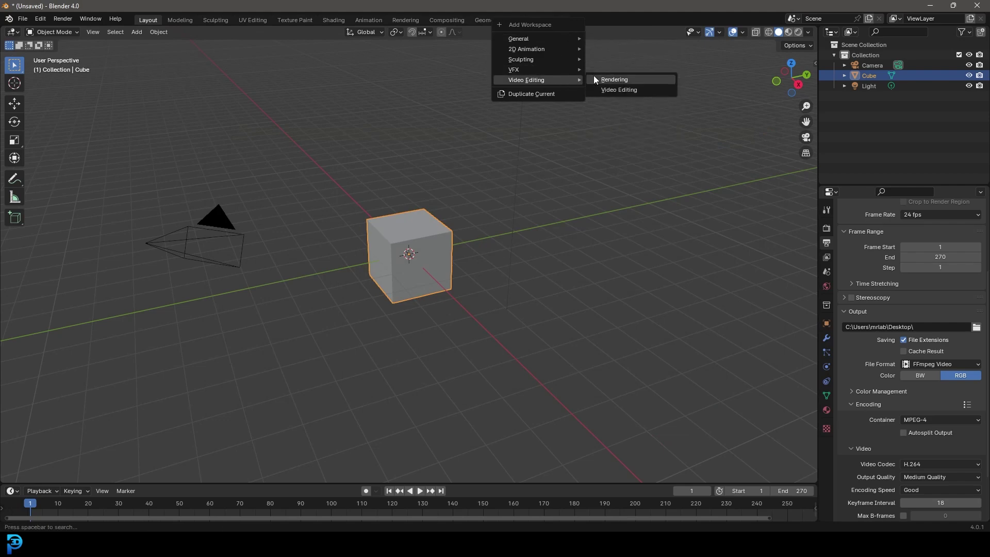
pyautogui.click(627, 89)
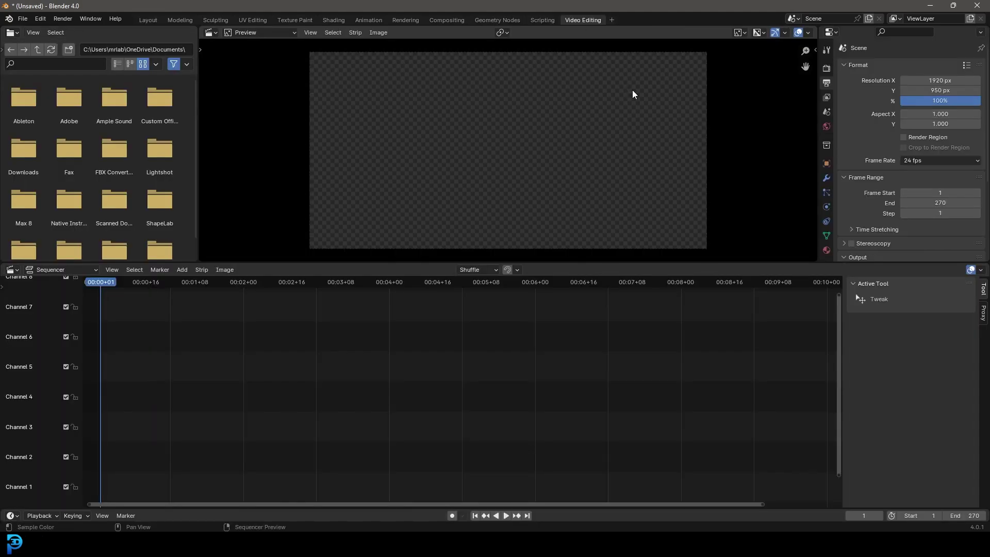
# Add all PNG frames from Desktop\SEQ as an image strip and preview frame 109
pyautogui.click(185, 272)
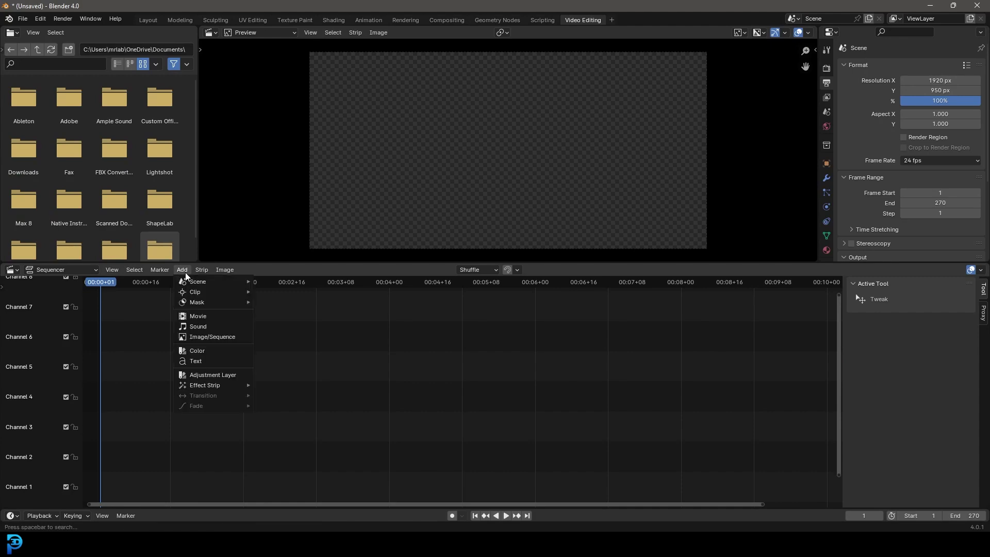
pyautogui.click(205, 338)
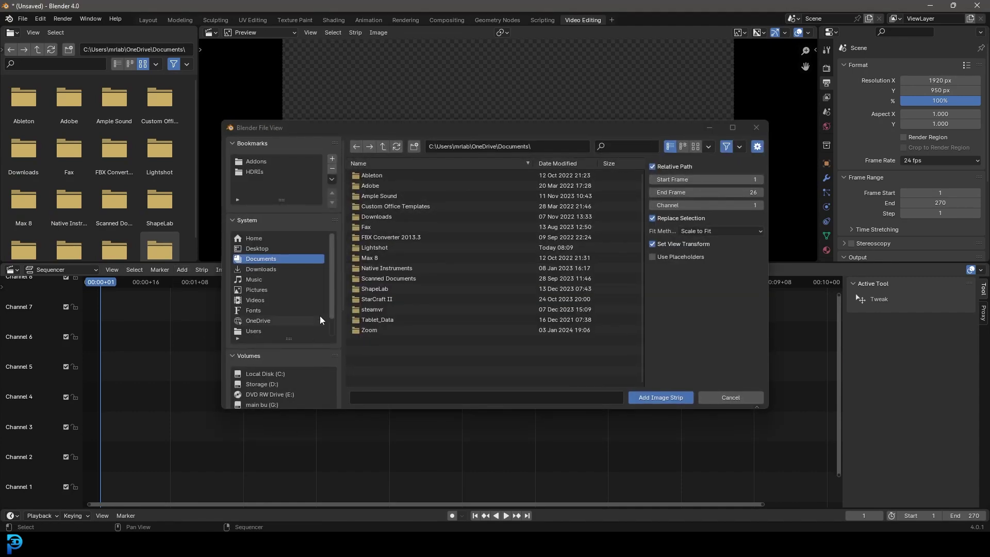
pyautogui.click(258, 249)
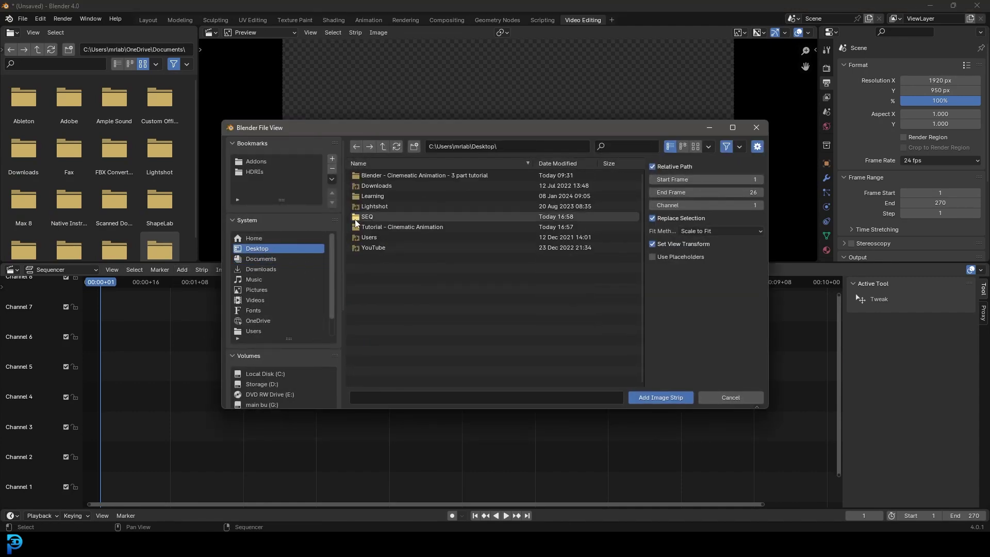
pyautogui.click(382, 217)
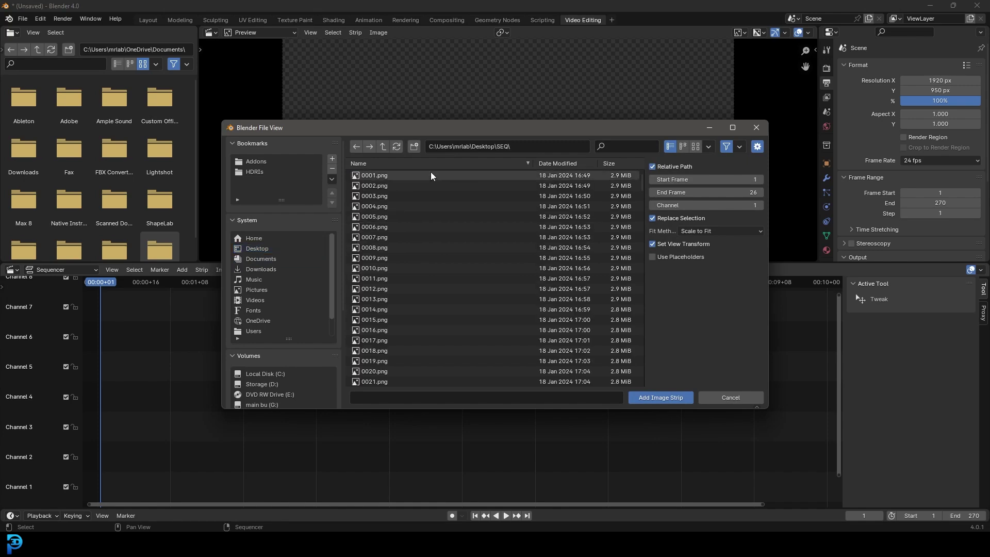
pyautogui.press('a')
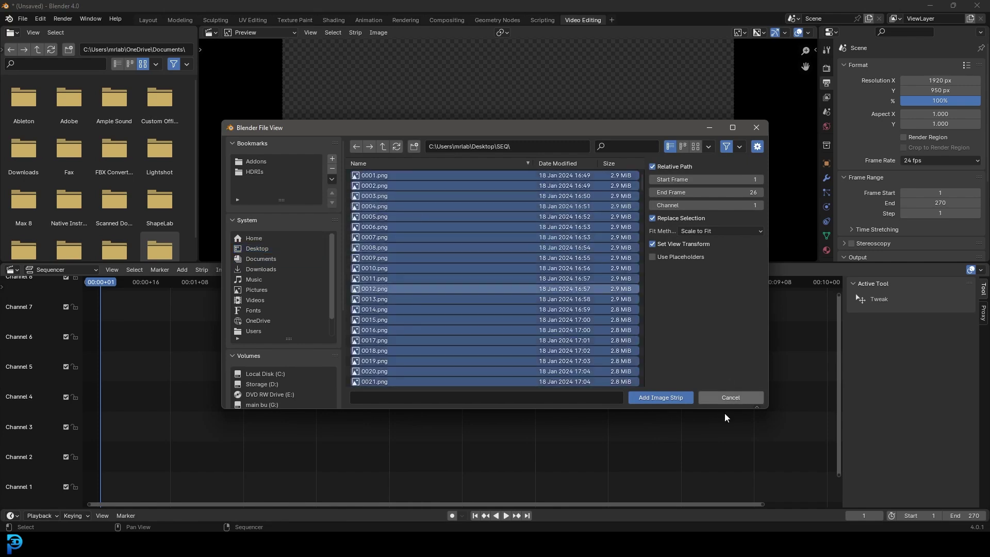
pyautogui.click(662, 396)
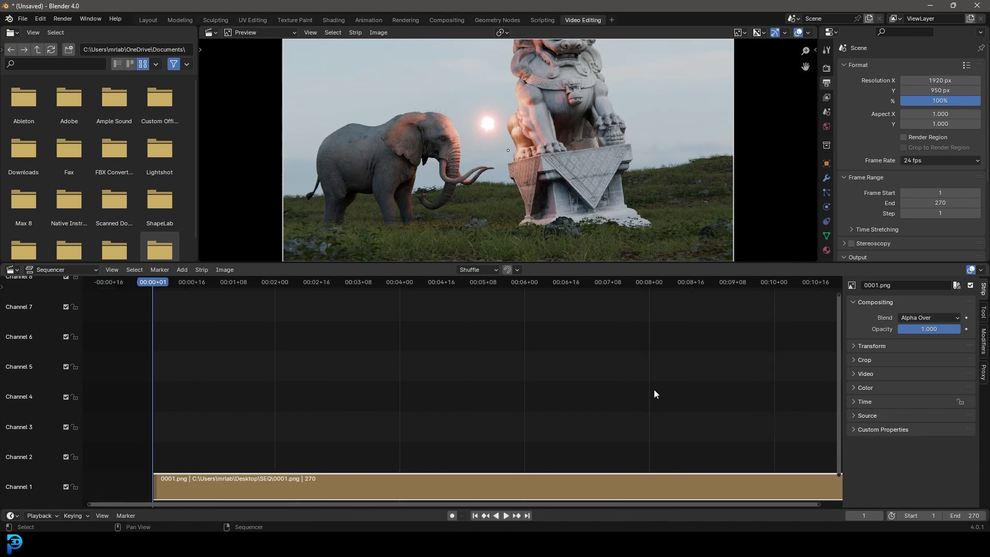
pyautogui.moveTo(268, 307); pyautogui.dragTo(429, 336)
# Render the image strip as an animation and minimize the render window once it starts
pyautogui.click(62, 20)
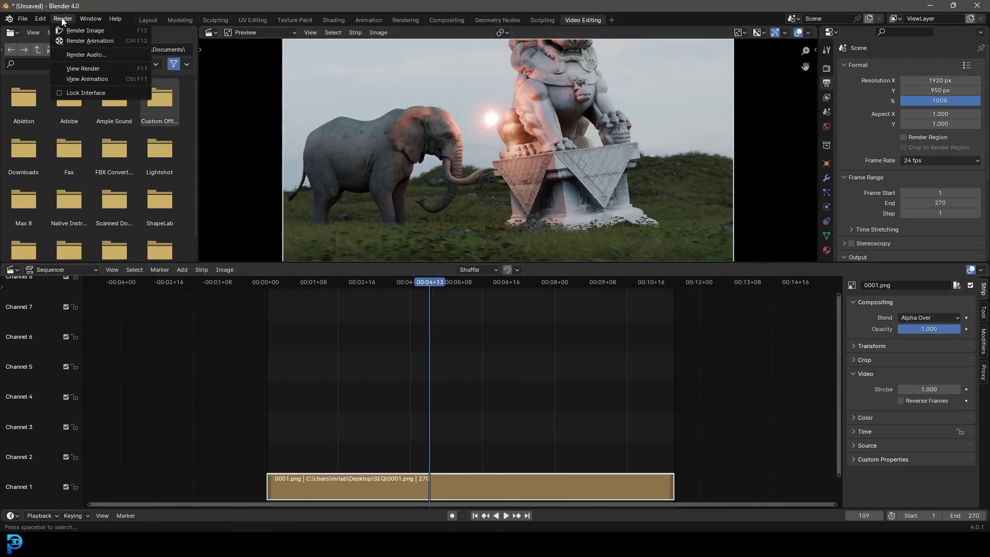
pyautogui.click(91, 38)
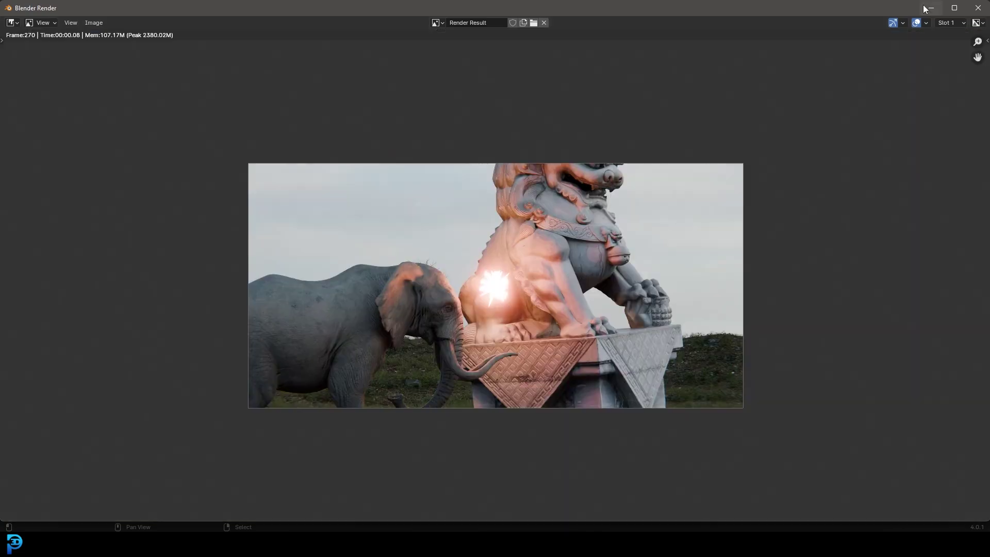
pyautogui.click(930, 8)
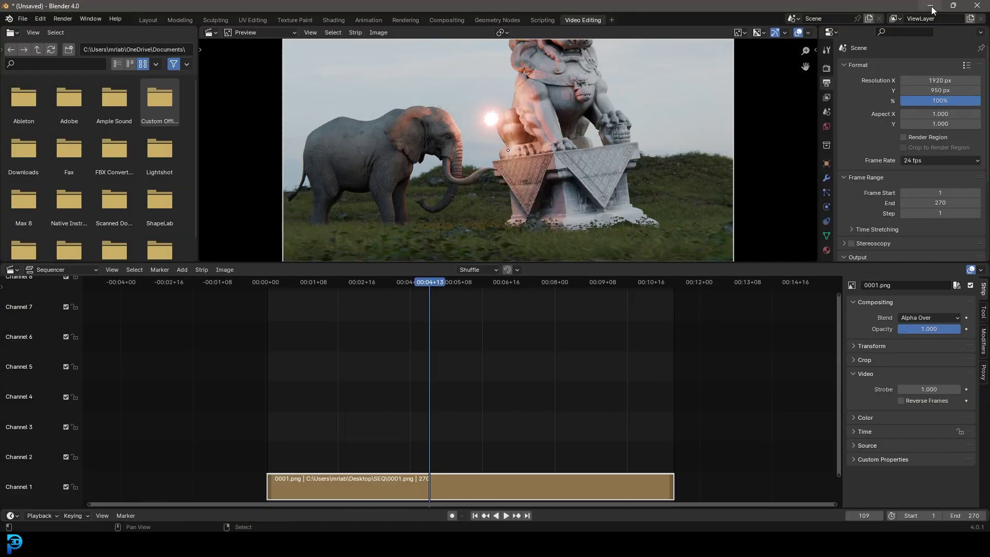
# Minimize Blender and play the 0001-0270 video from the desktop in Windows Media Player
pyautogui.click(931, 7)
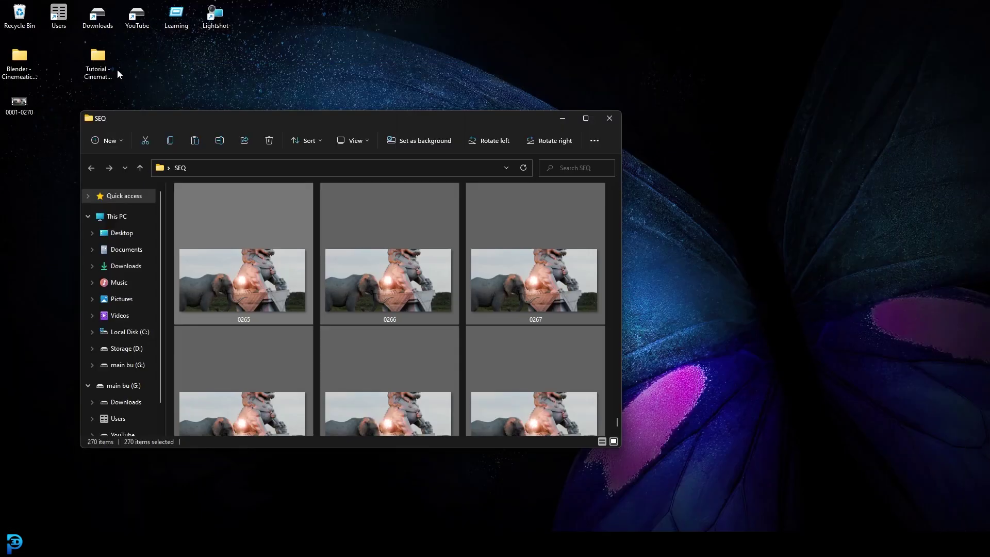
pyautogui.doubleClick(29, 109)
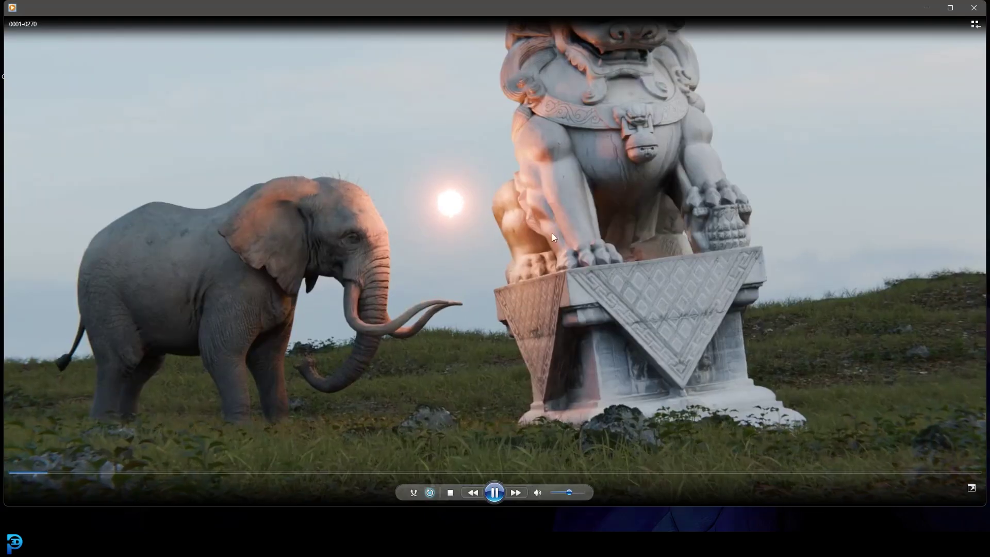